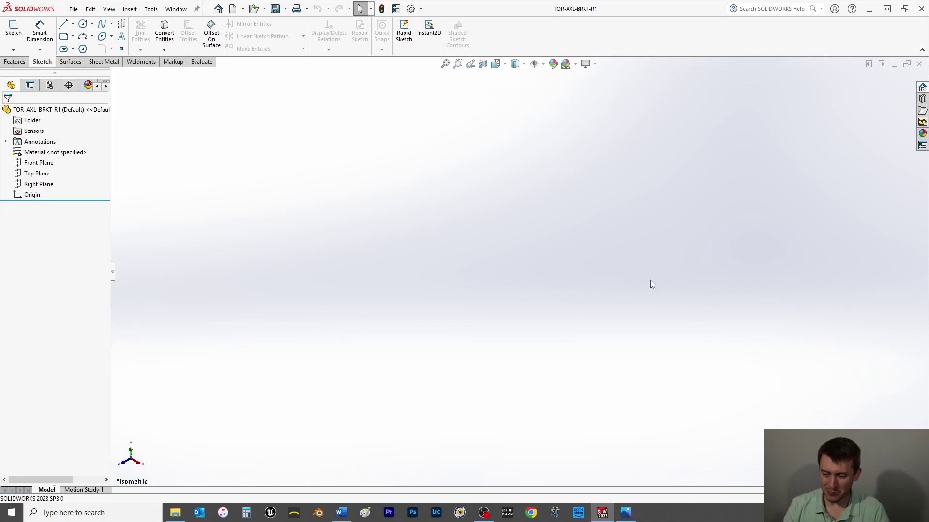
Step: Start a sketch on the Right Plane, viewed face-on
left_click(35, 188)
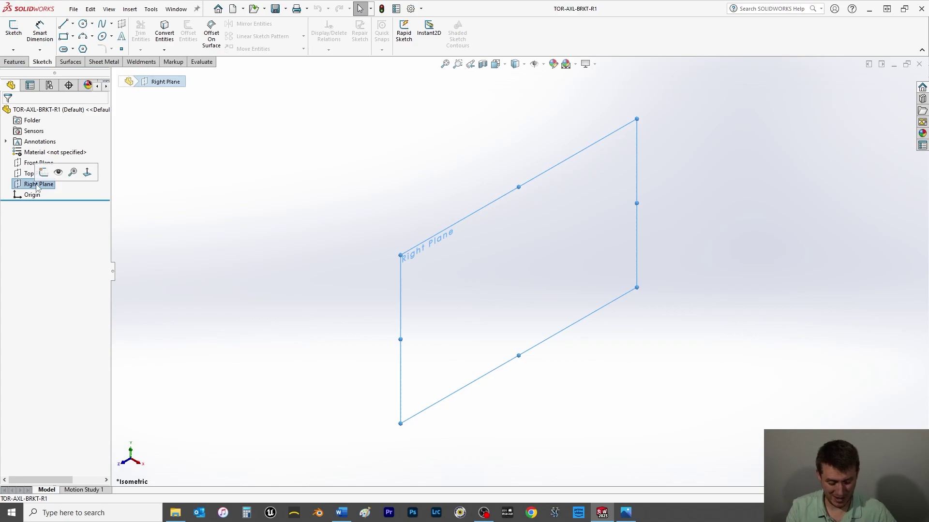
key("ctrl+8")
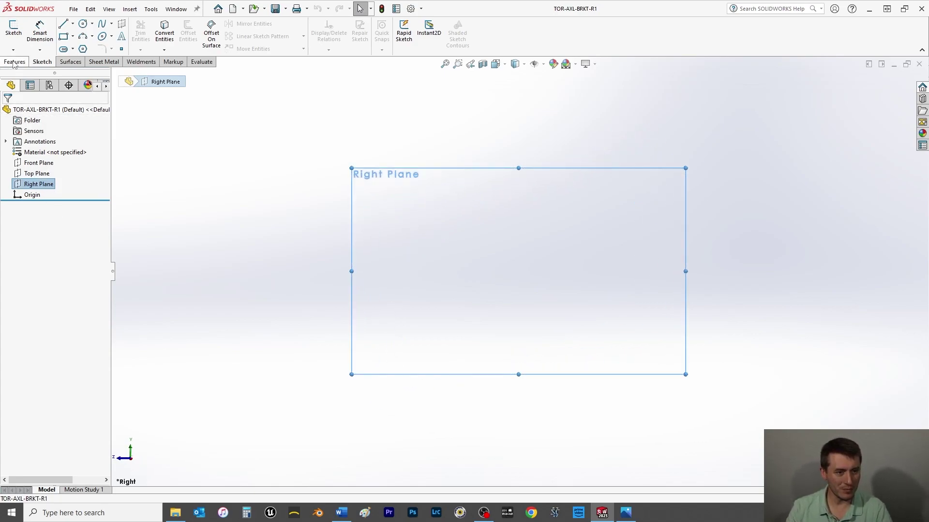
left_click(64, 24)
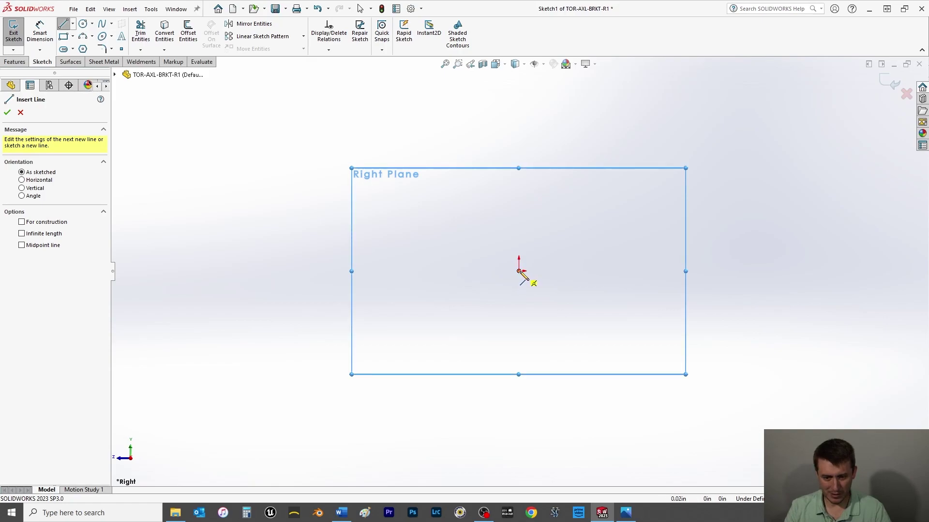
left_click(519, 271)
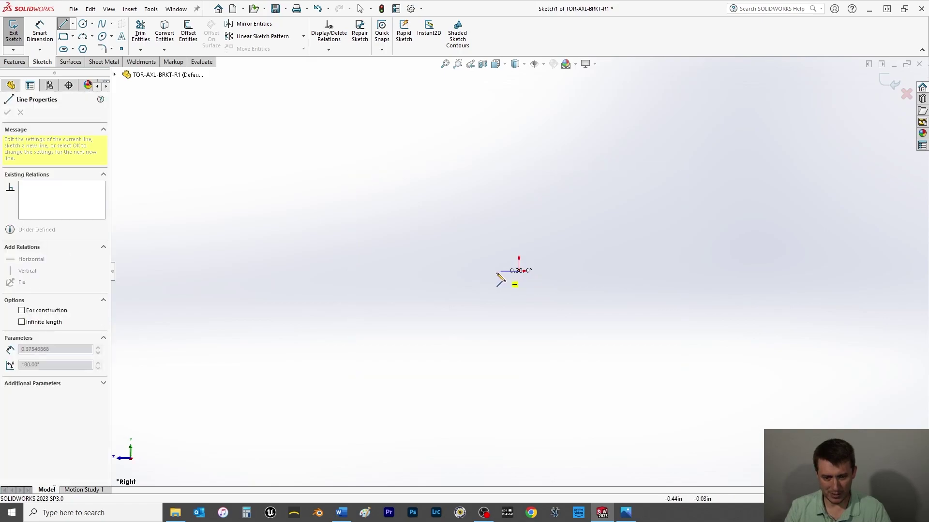
right_click(494, 272)
left_click(510, 285)
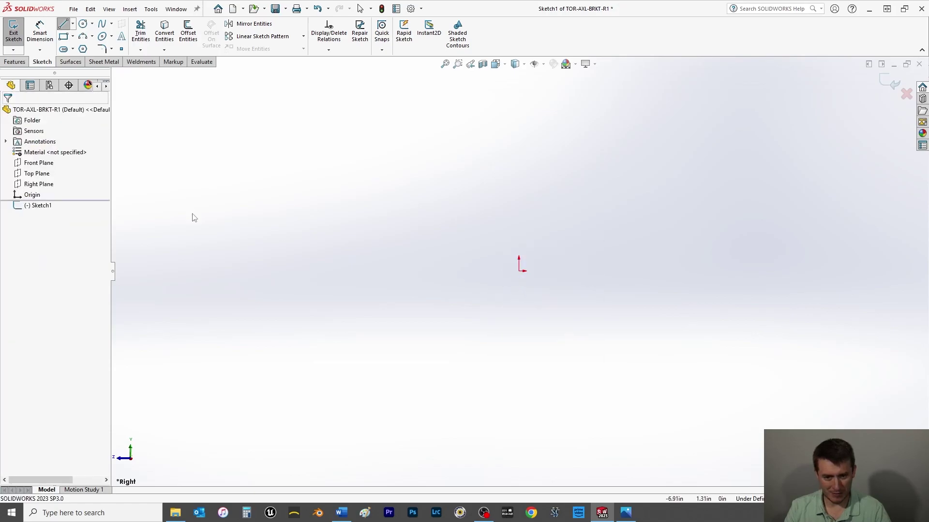
Step: Draw a horizontal Midpoint Line centred on the sketch origin
left_click(73, 24)
left_click(90, 58)
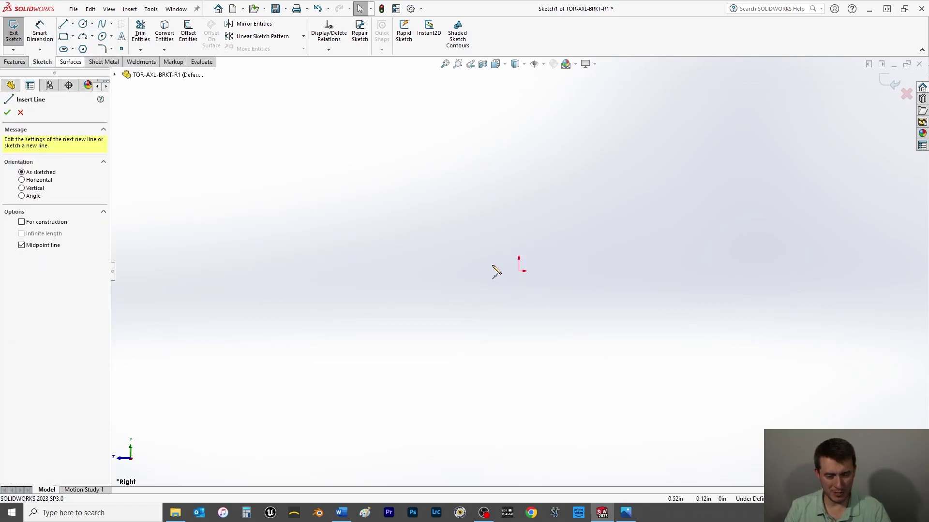
left_click(519, 271)
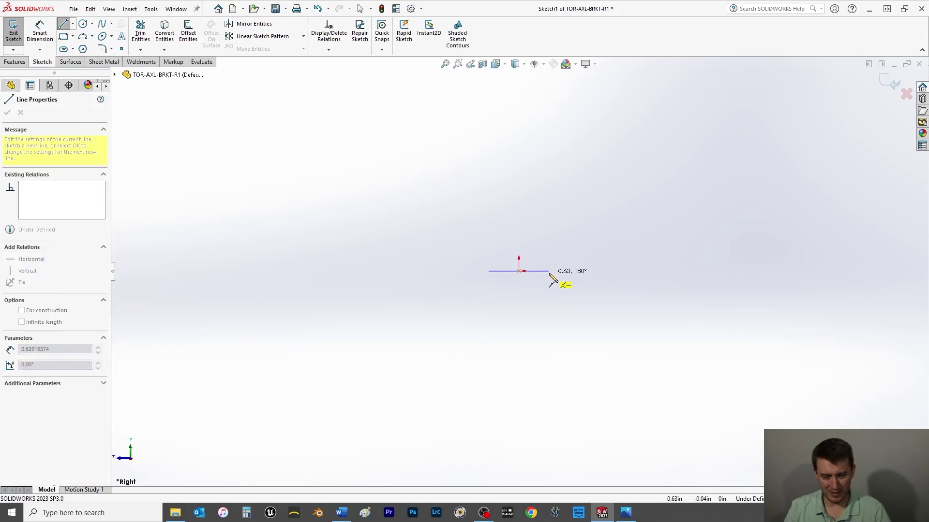
left_click(567, 272)
right_click(554, 201)
left_click(564, 204)
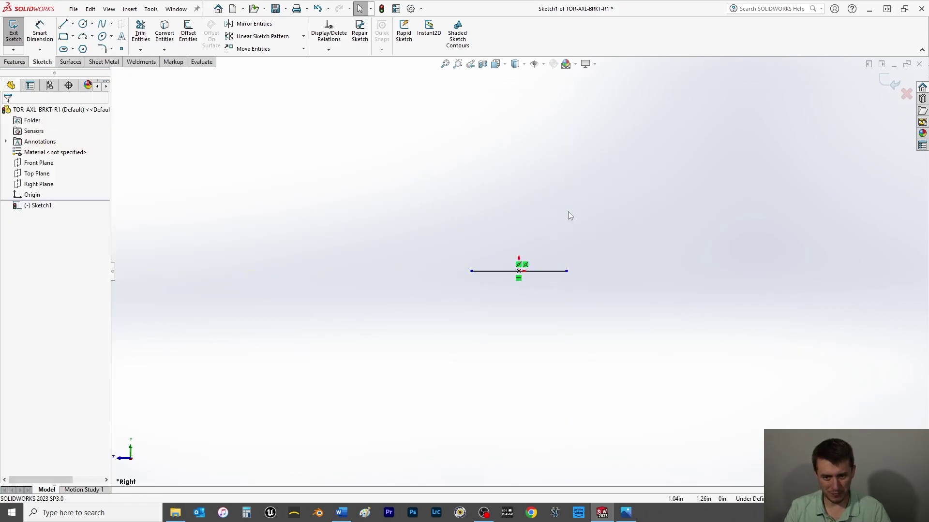
Step: Draw the L-shaped profile with lines from the centred line's right end
left_click(62, 24)
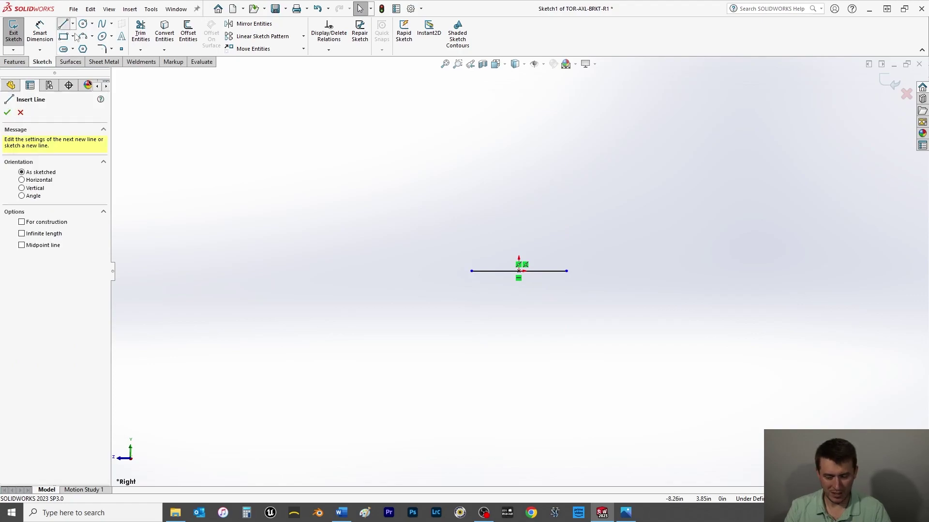
left_click(567, 272)
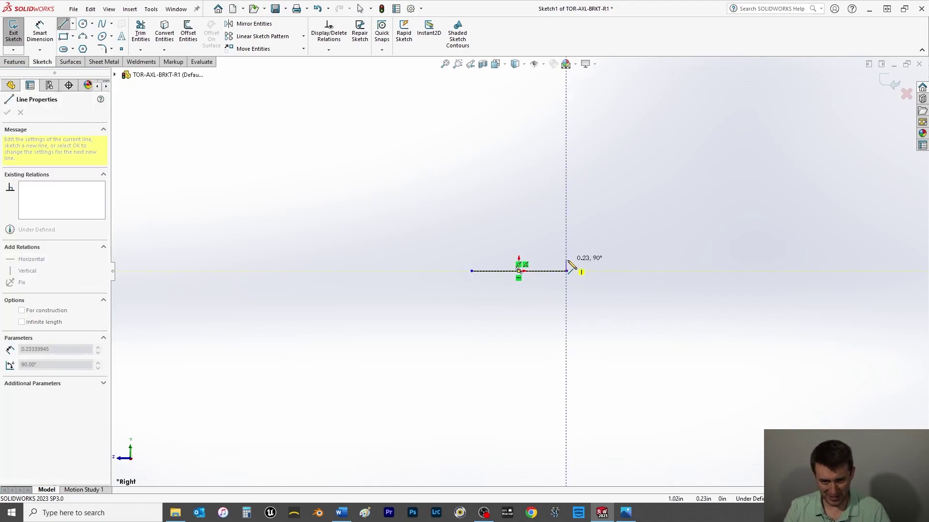
left_click(565, 263)
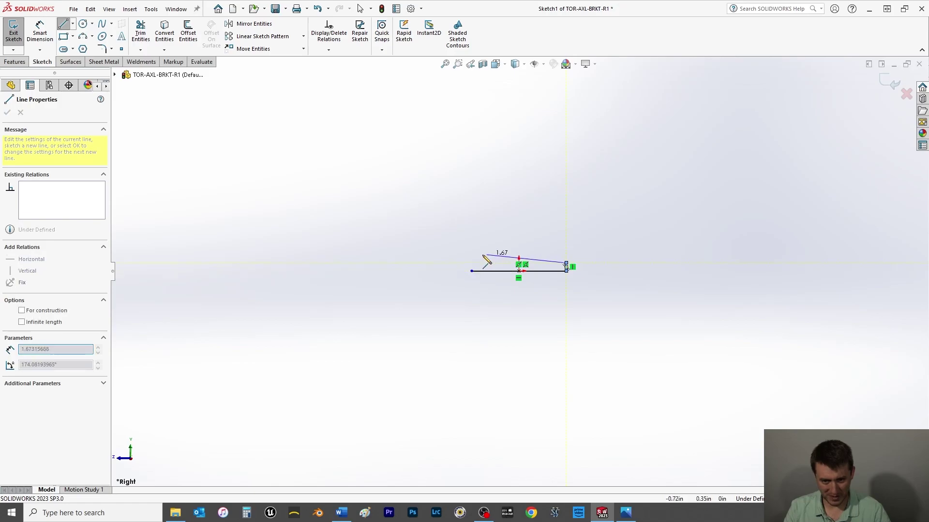
left_click(458, 263)
left_click(457, 353)
left_click(467, 353)
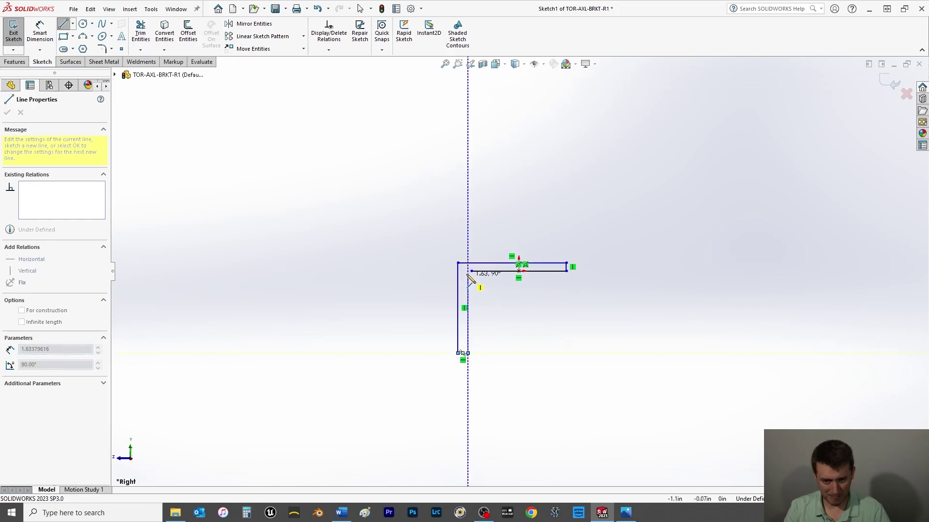
left_click(468, 270)
right_click(459, 227)
left_click(481, 238)
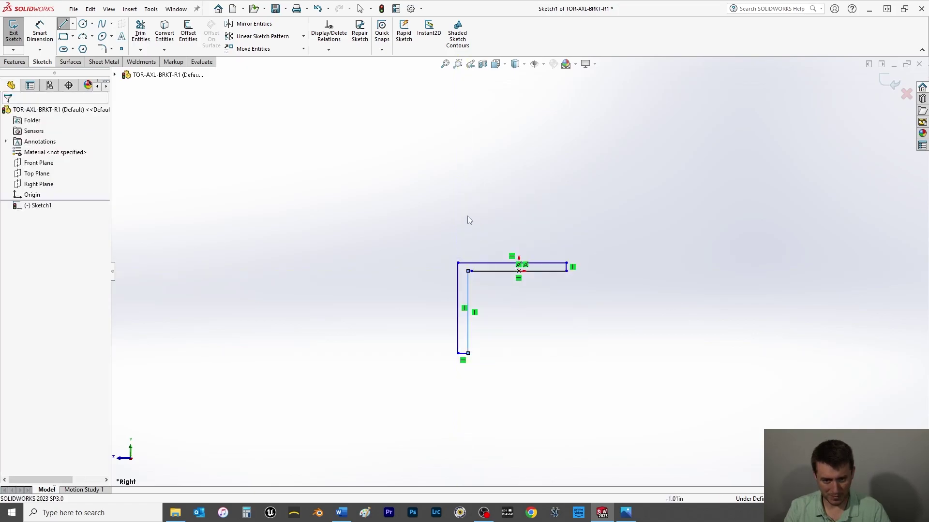
key("Escape")
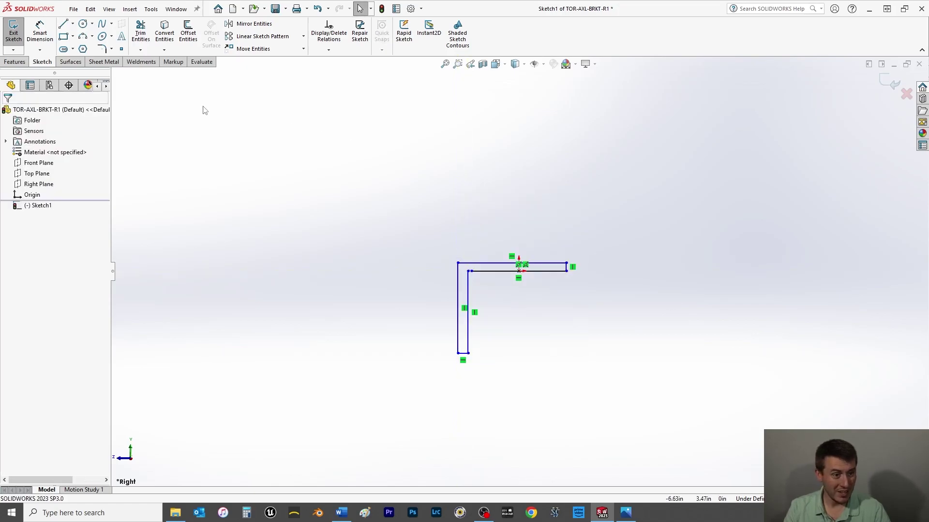
Step: Extend the inner vertical line up to the top edge
left_click(141, 50)
left_click(164, 73)
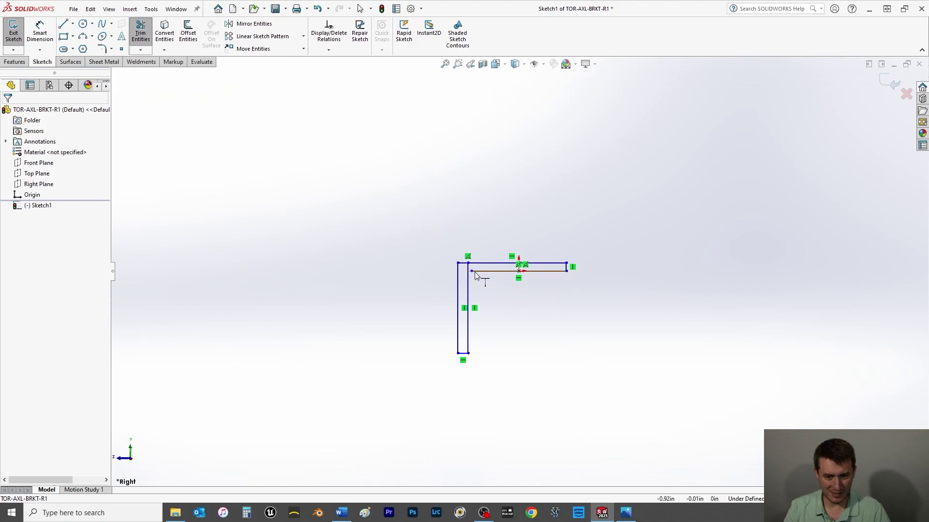
left_click(470, 268)
key("Escape")
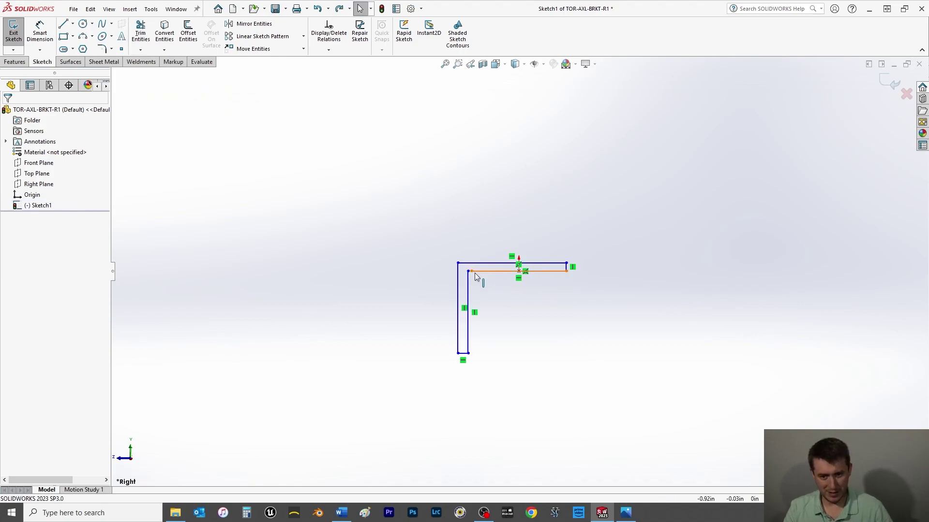
left_click(474, 271)
left_click(113, 143)
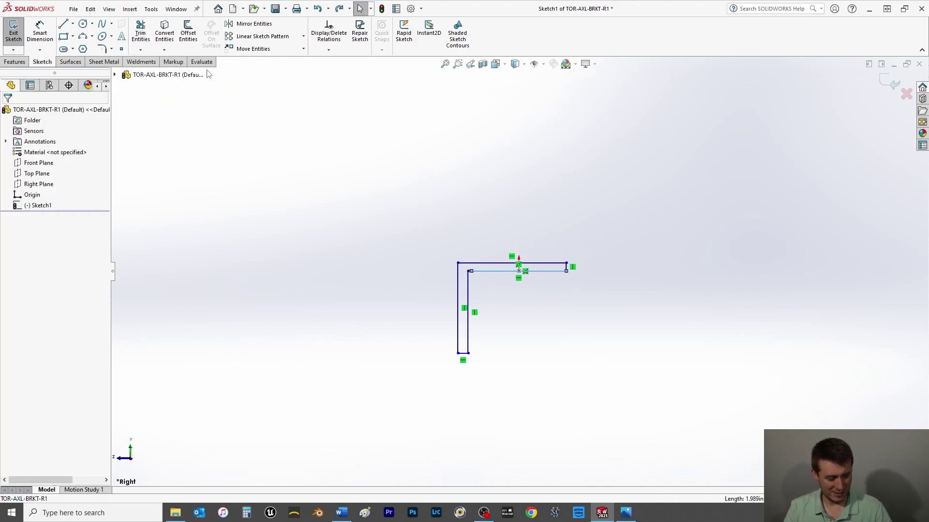
Step: Trim the overhanging inner horizontal line, accepting the lost midpoint relation
left_click(141, 50)
left_click(161, 61)
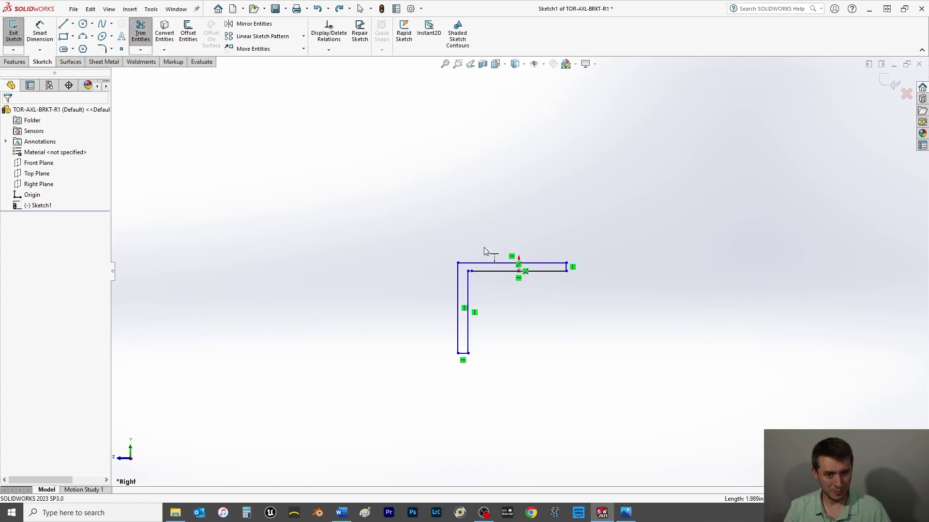
left_click(483, 271)
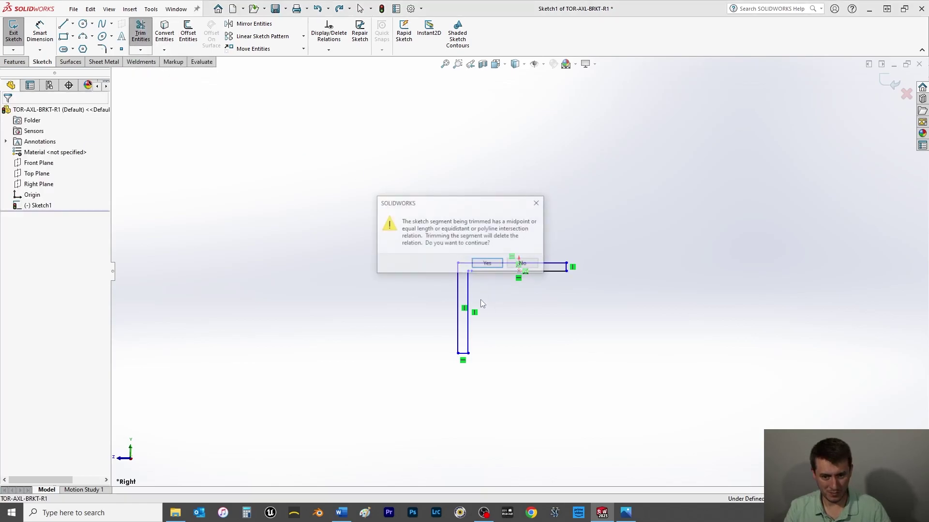
left_click(488, 263)
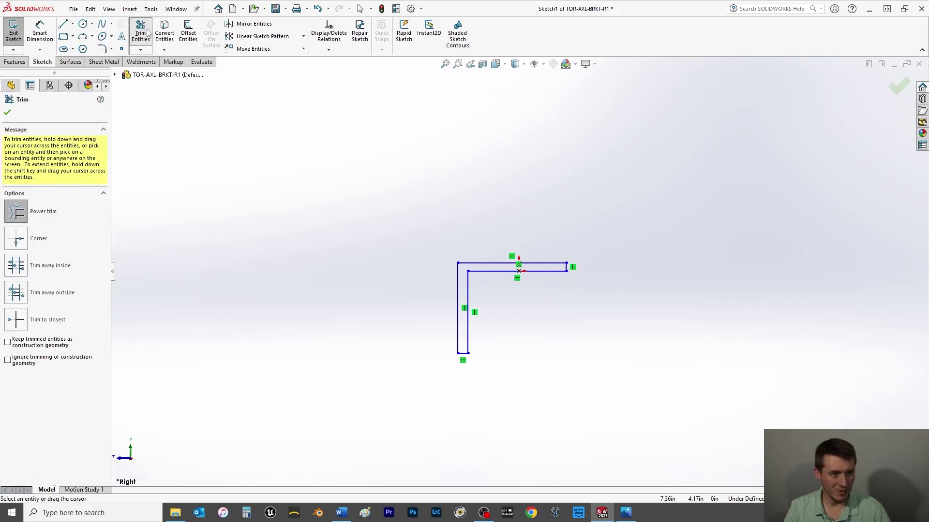
left_click(11, 107)
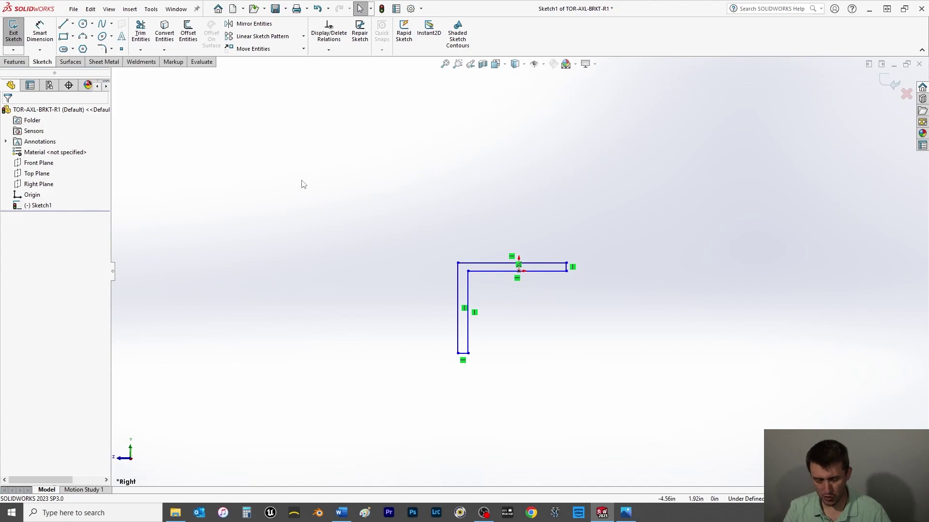
Step: Dimension the profile: 2.50 top edge, 3.43 left leg height, 0.50 right end thickness
left_click(40, 32)
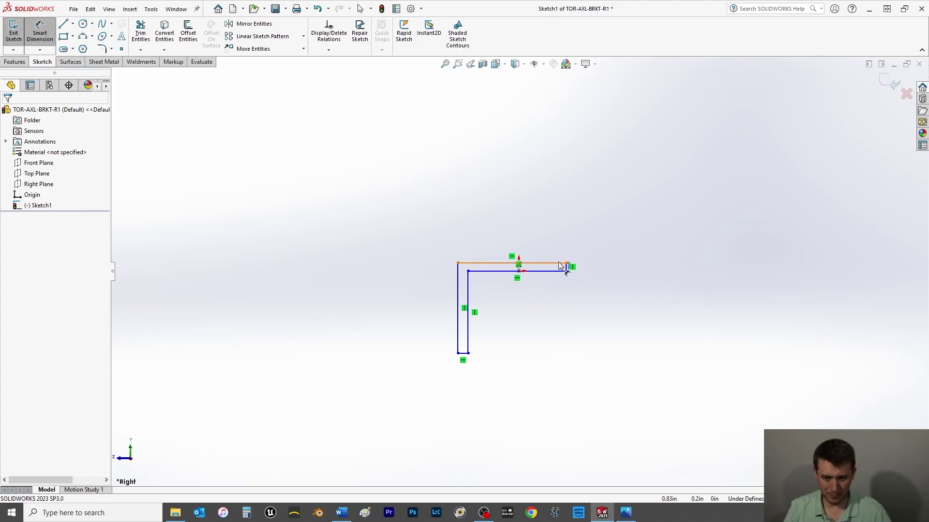
left_click(559, 263)
left_click(530, 208)
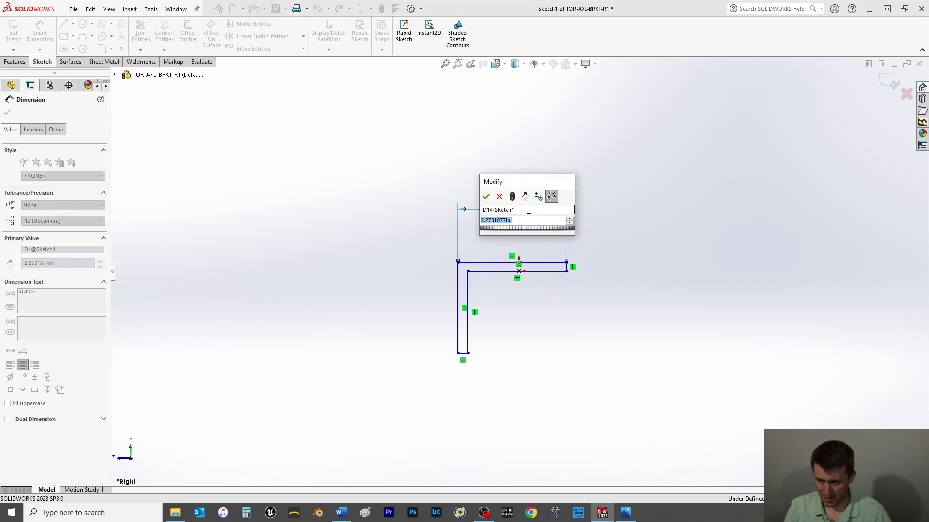
type("2.5")
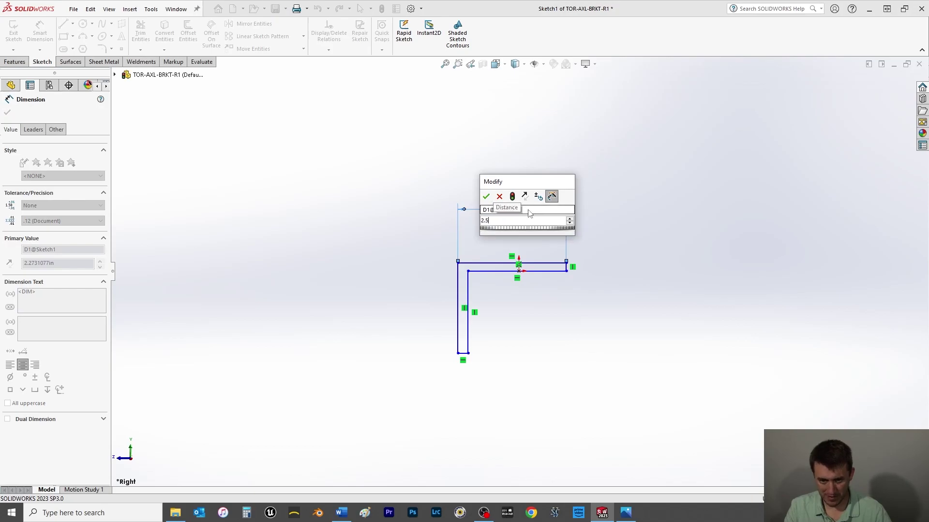
key("Return")
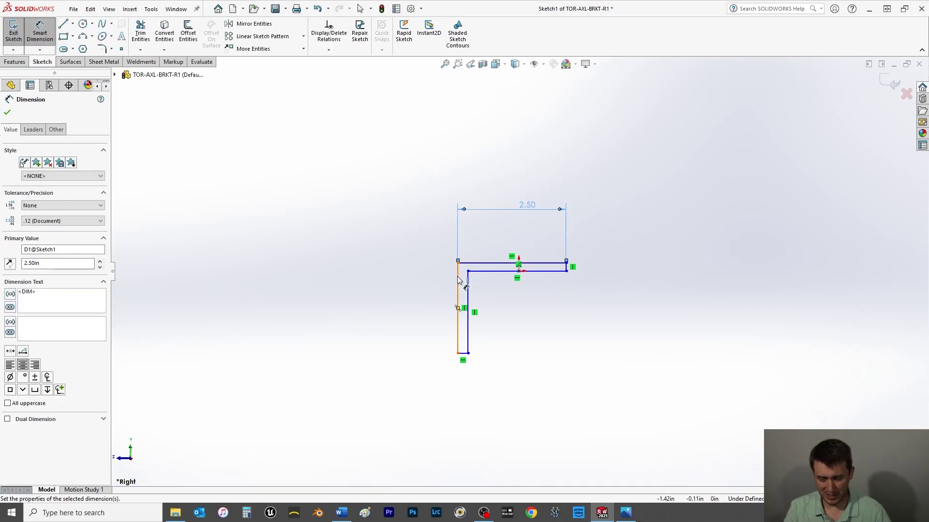
left_click(458, 281)
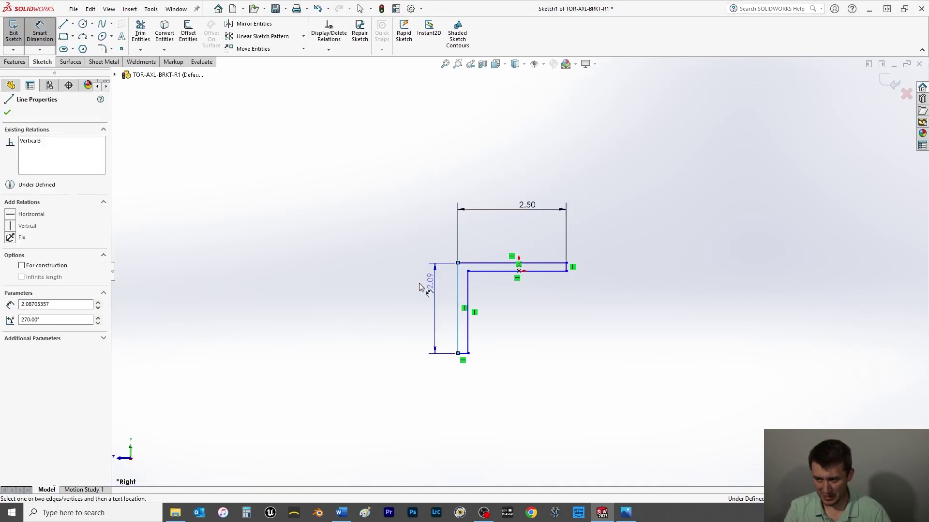
left_click(387, 294)
type("3.")
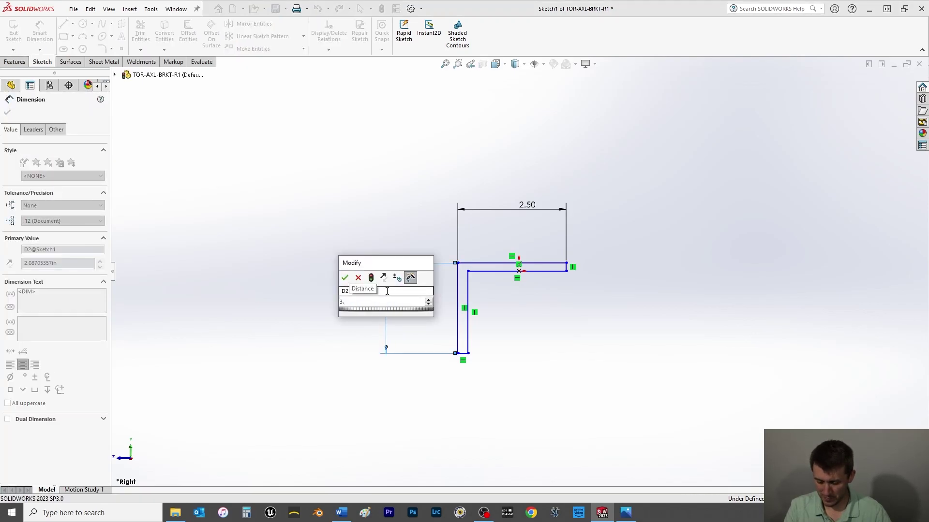
type("43")
key("Return")
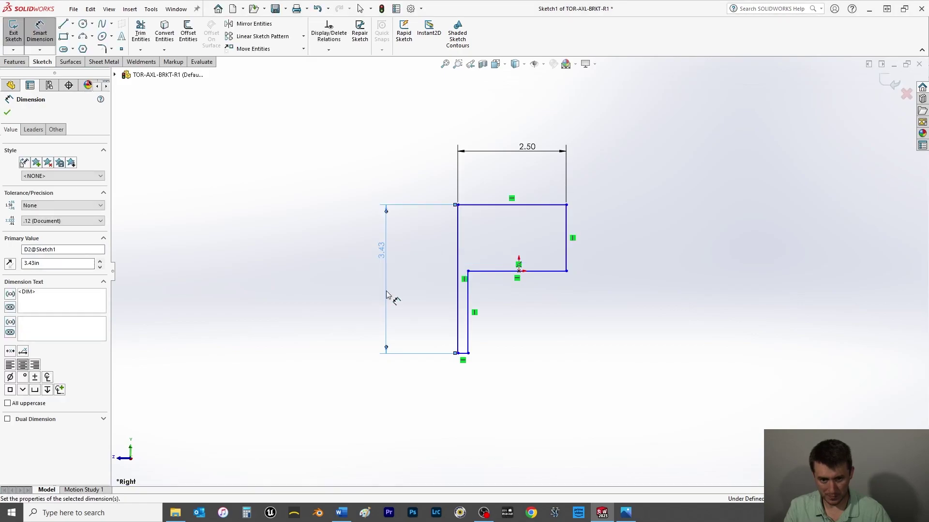
left_click(567, 220)
left_click(620, 180)
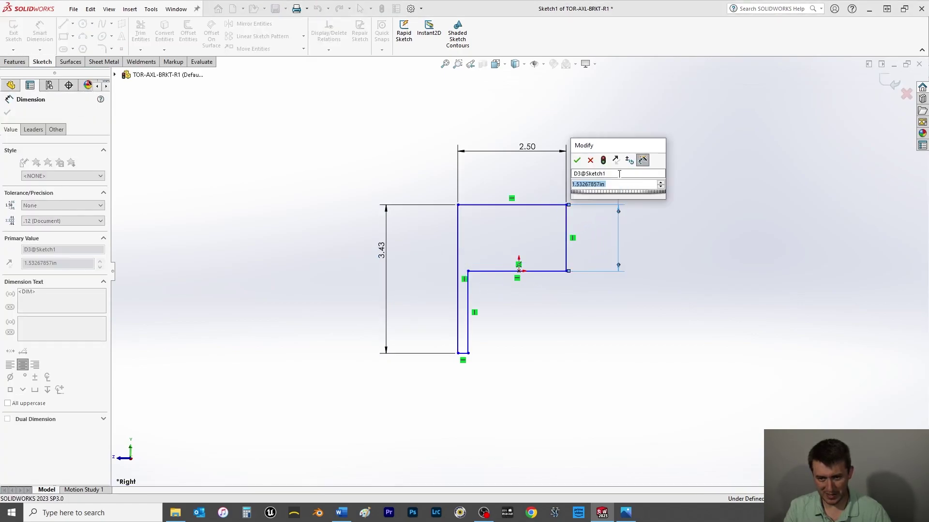
type(".12")
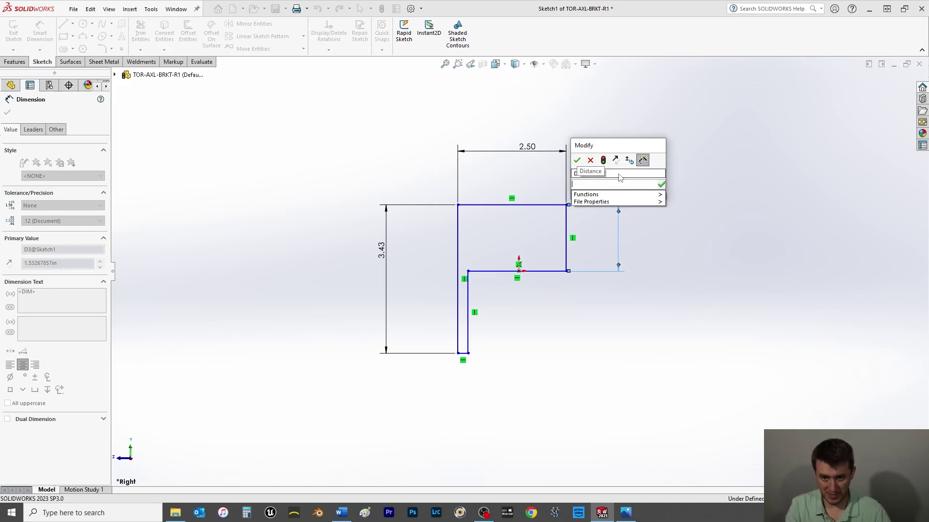
key("BackSpace")
key("BackSpace")
key("BackSpace")
key("Escape")
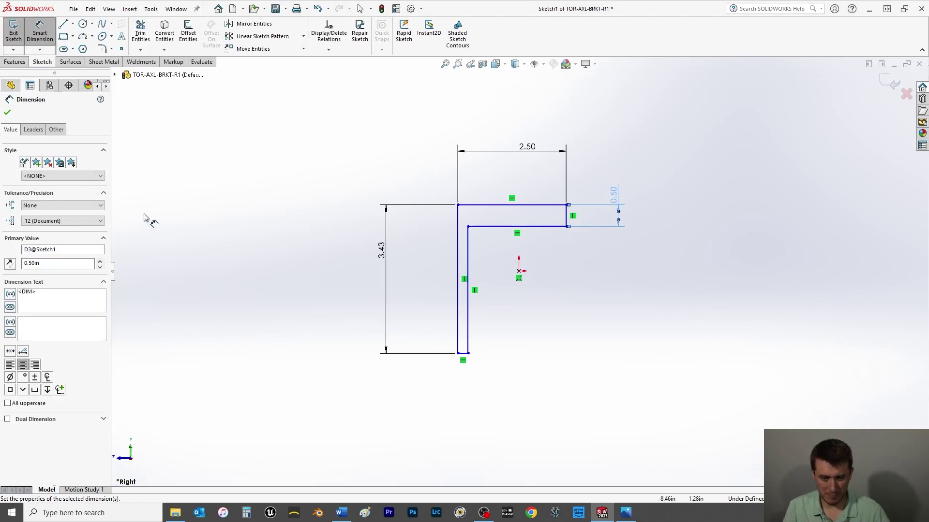
Step: Make the bottom and right short end lines equal in length
key("Escape")
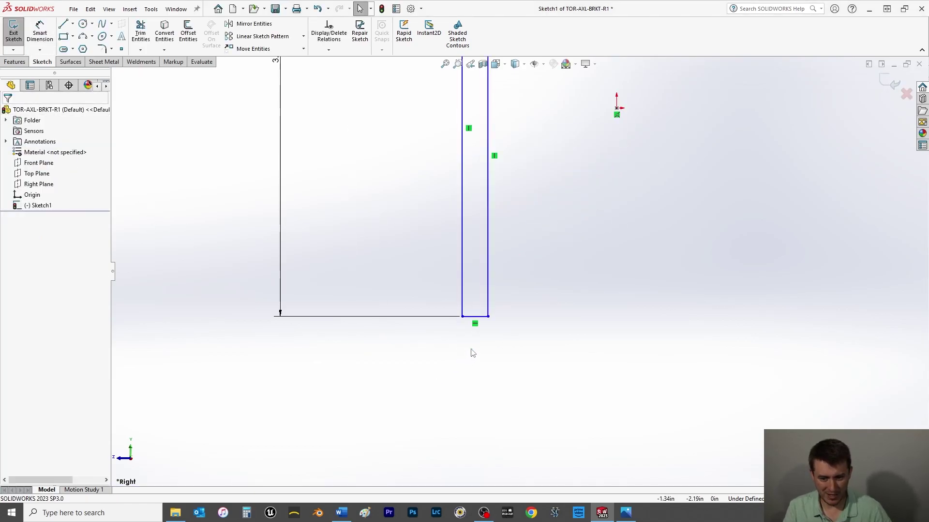
scroll(453, 368, "down", 3)
left_click(484, 322)
scroll(529, 335, "up", 3)
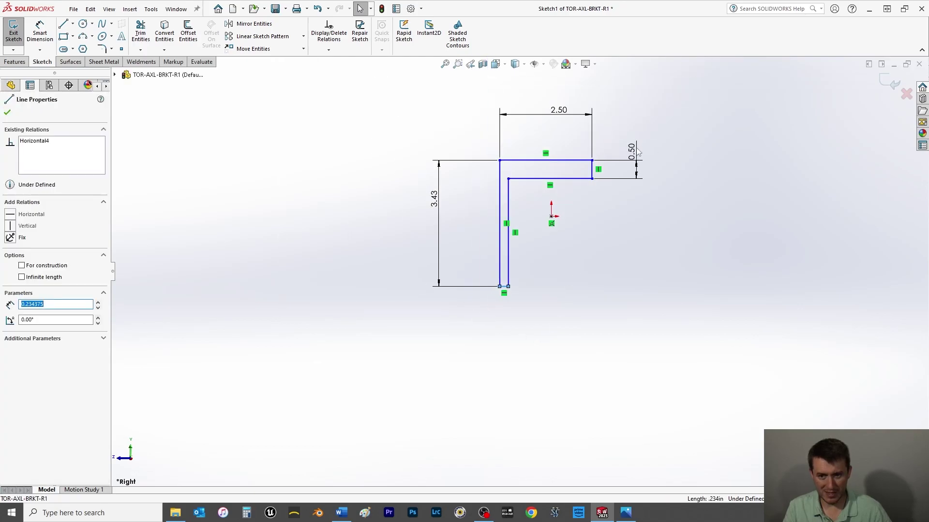
left_click(593, 173, "ctrl")
key("Escape")
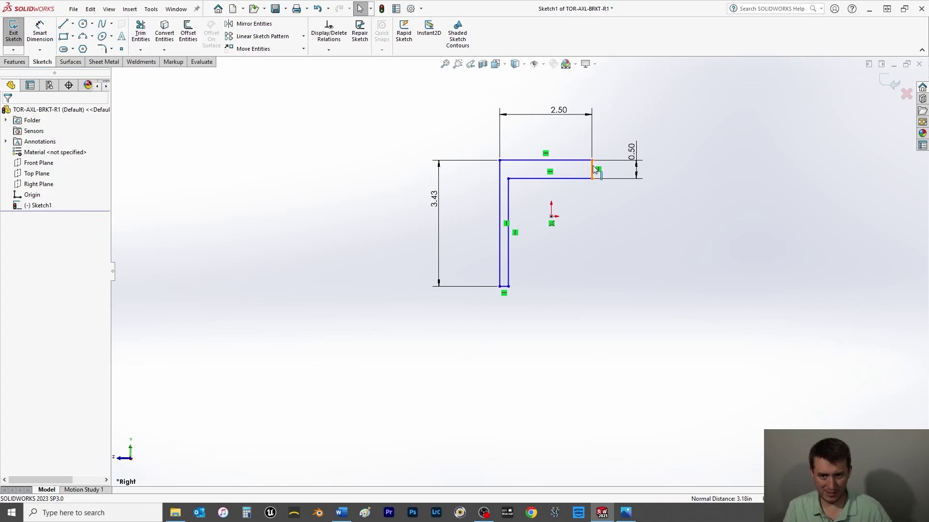
left_click(593, 170)
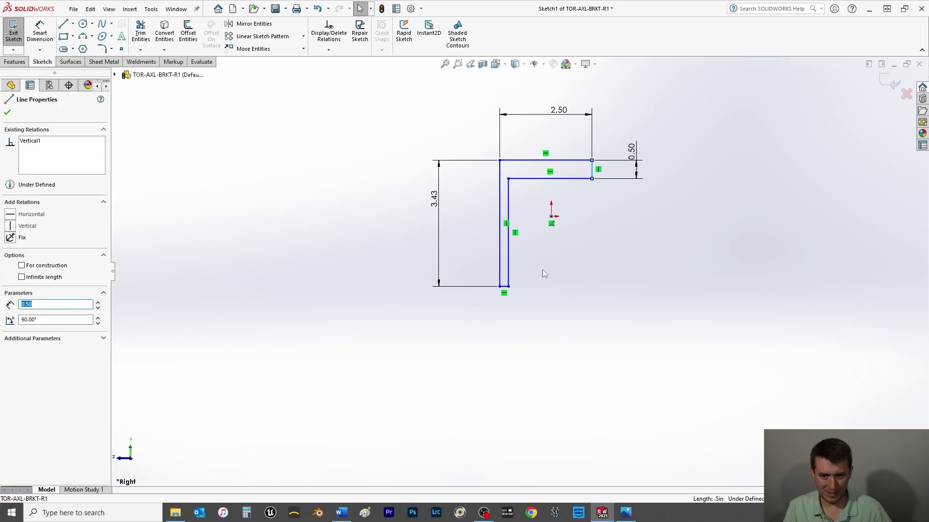
scroll(513, 286, "down", 3)
left_click(507, 281, "ctrl")
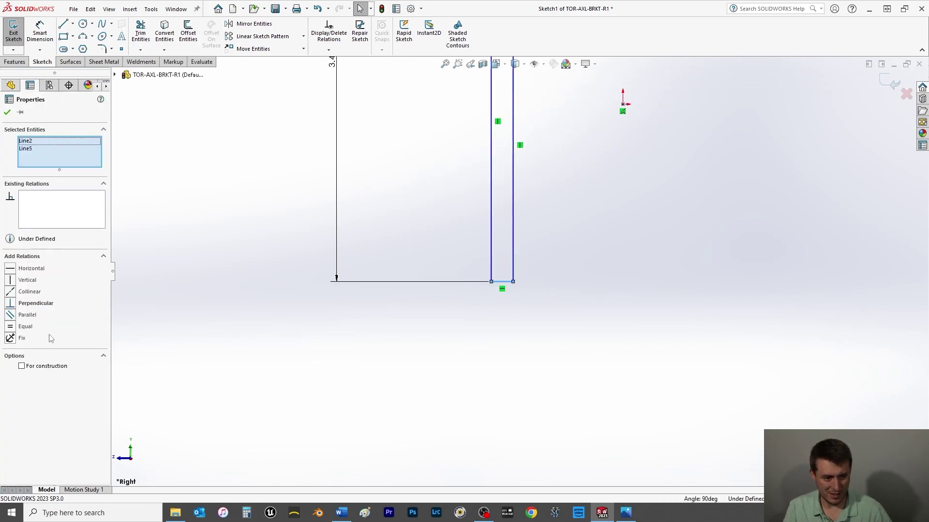
left_click(10, 326)
left_click(7, 112)
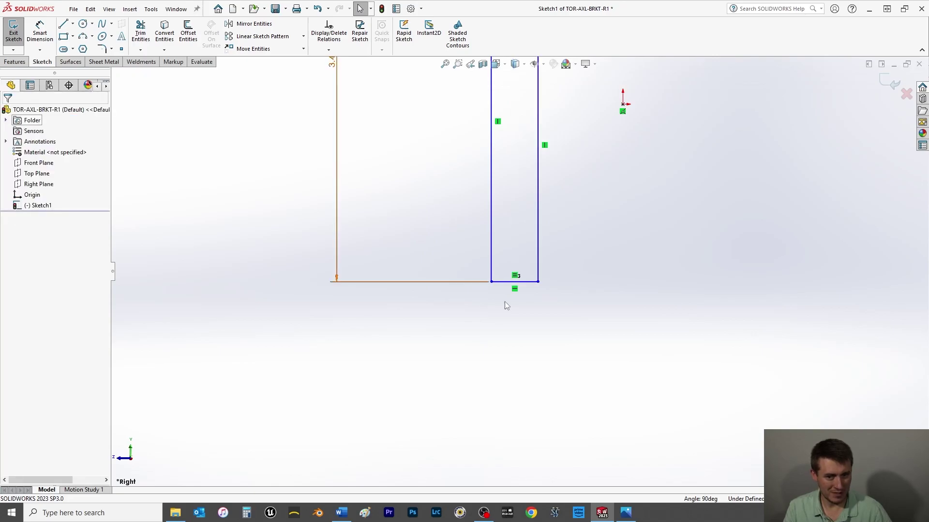
Step: Make the inner horizontal line's midpoint coincident with the origin
scroll(544, 312, "up", 3)
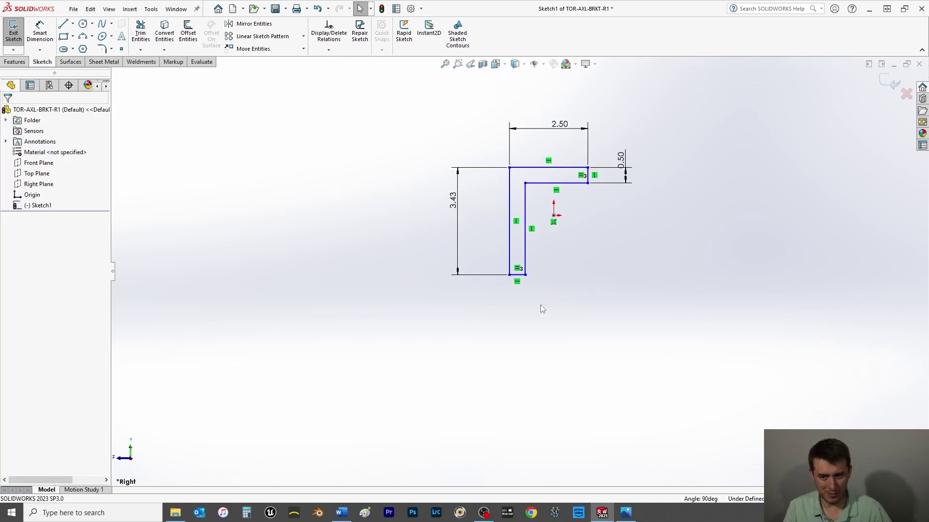
left_click(558, 184)
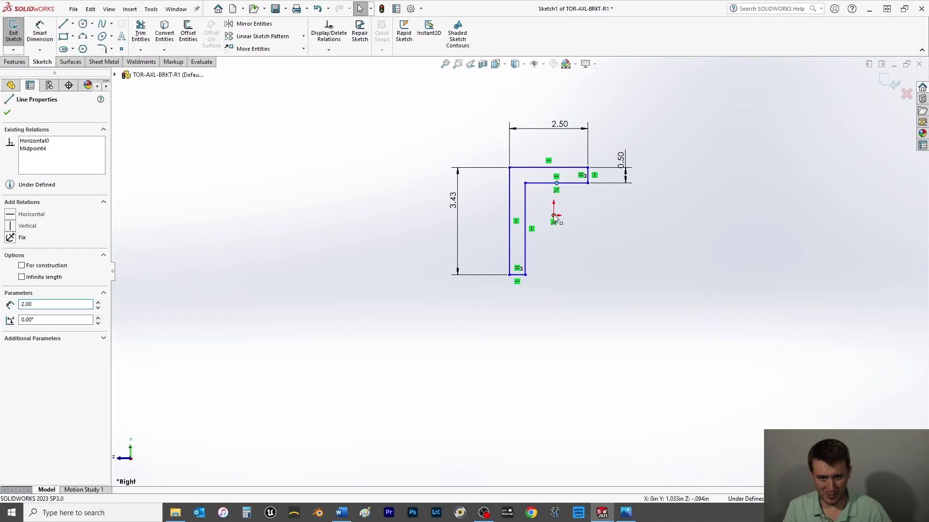
left_click(554, 215, "ctrl")
left_click(30, 292)
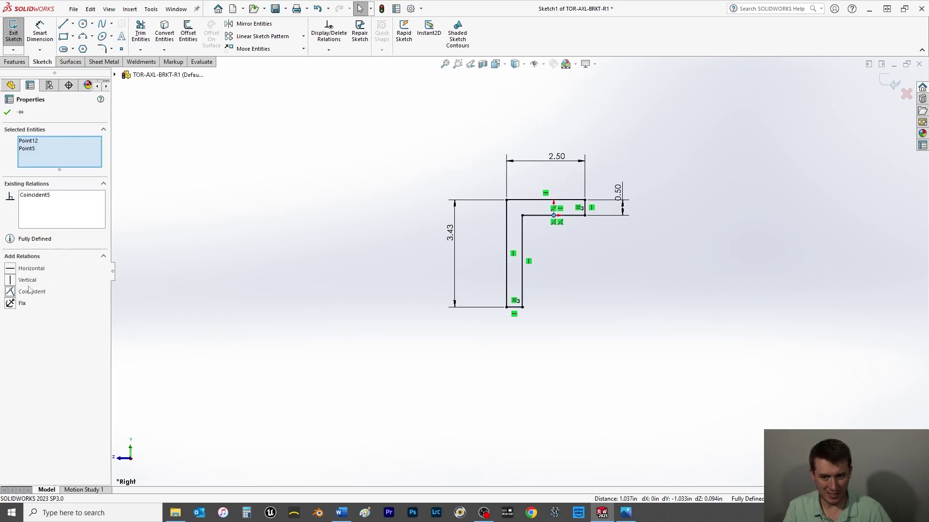
left_click(7, 112)
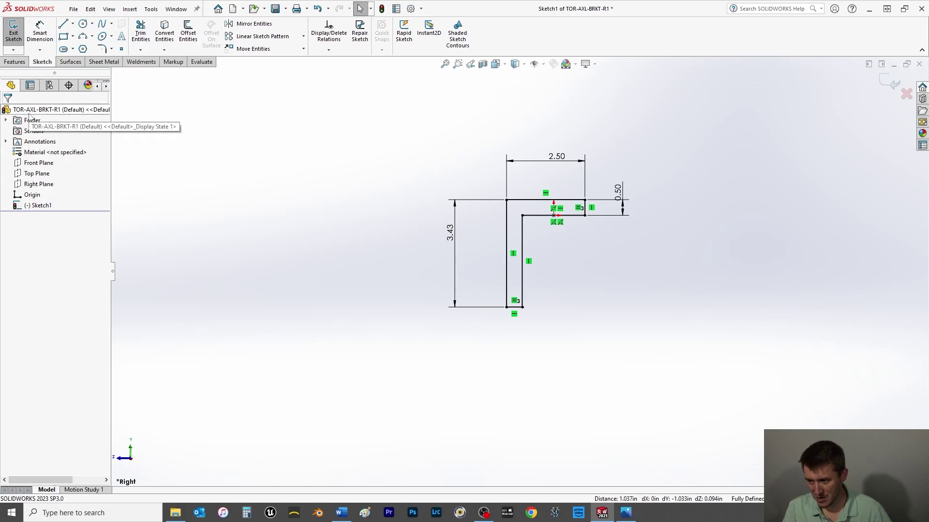
Step: Extrude the L-profile Mid Plane to 10 in as Boss-Extrude1, then save
left_click(15, 35)
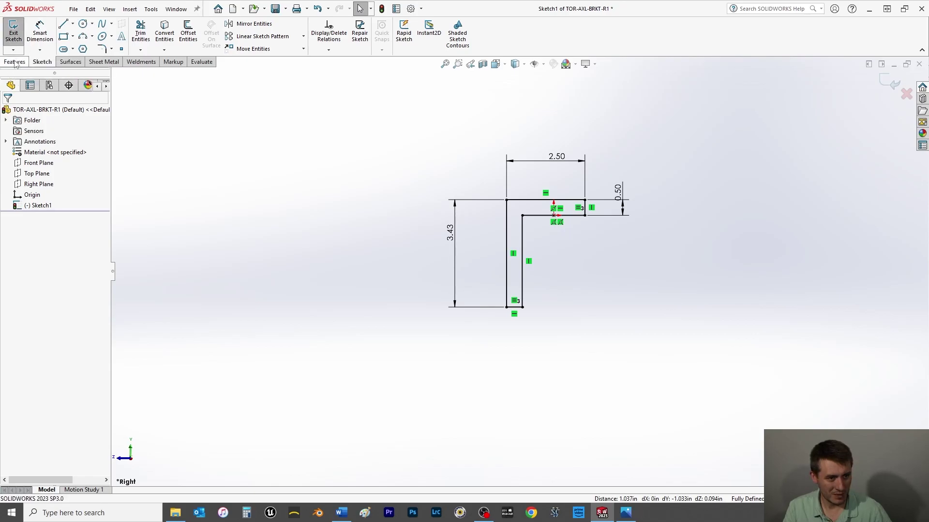
left_click(15, 62)
left_click(15, 34)
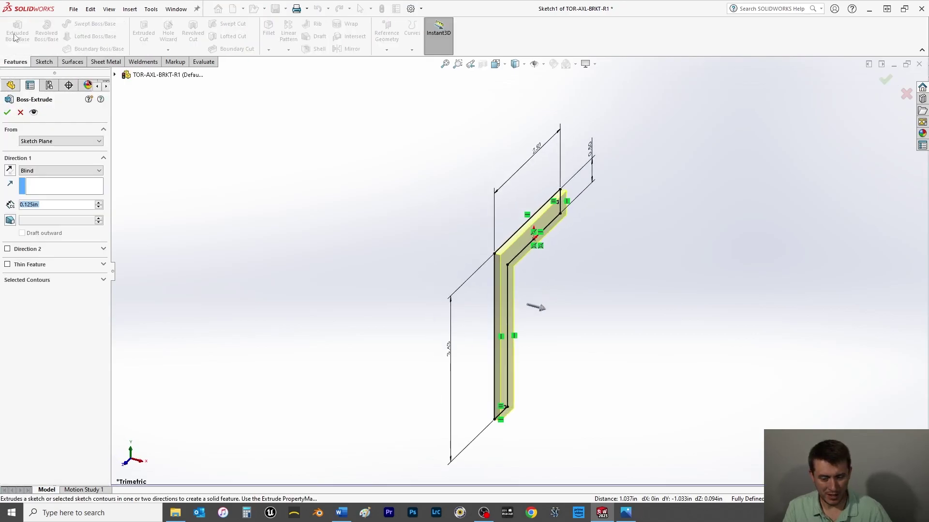
left_click(37, 170)
left_click(37, 212)
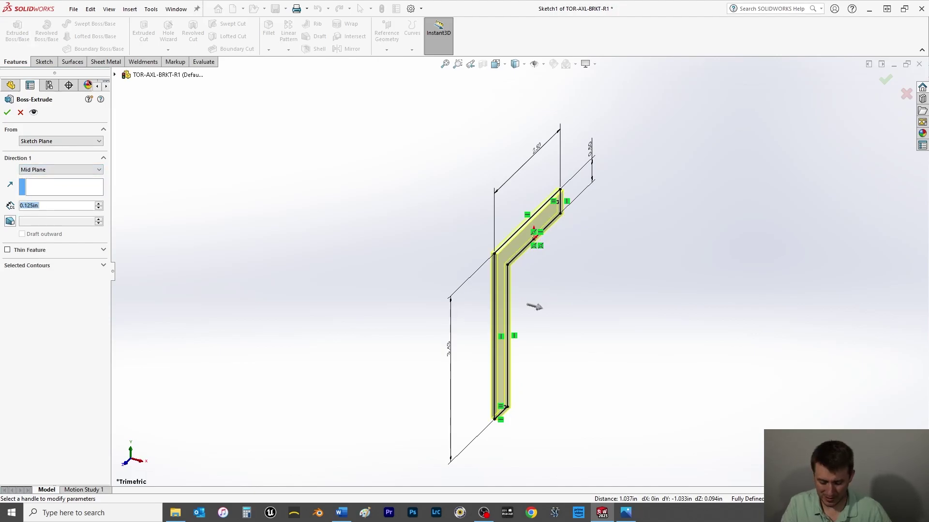
type("10")
key("Return")
left_click(7, 112)
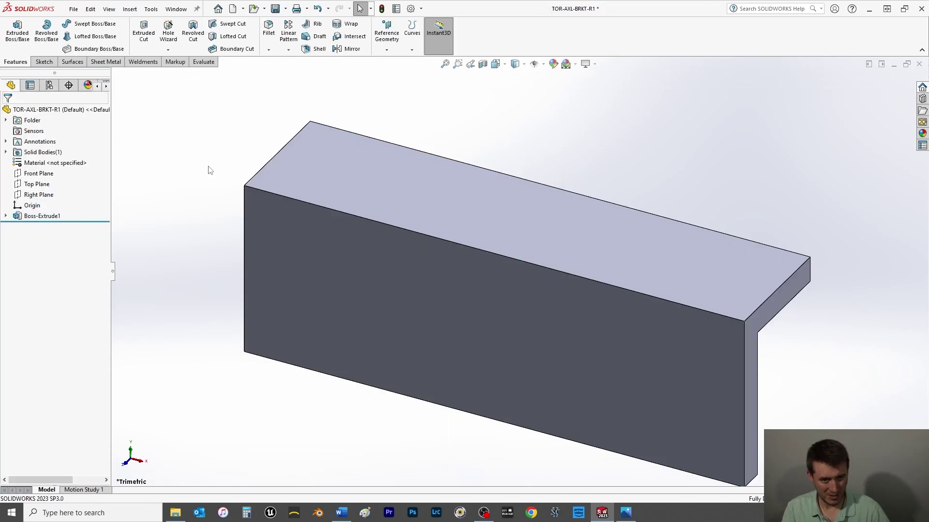
key("ctrl+s")
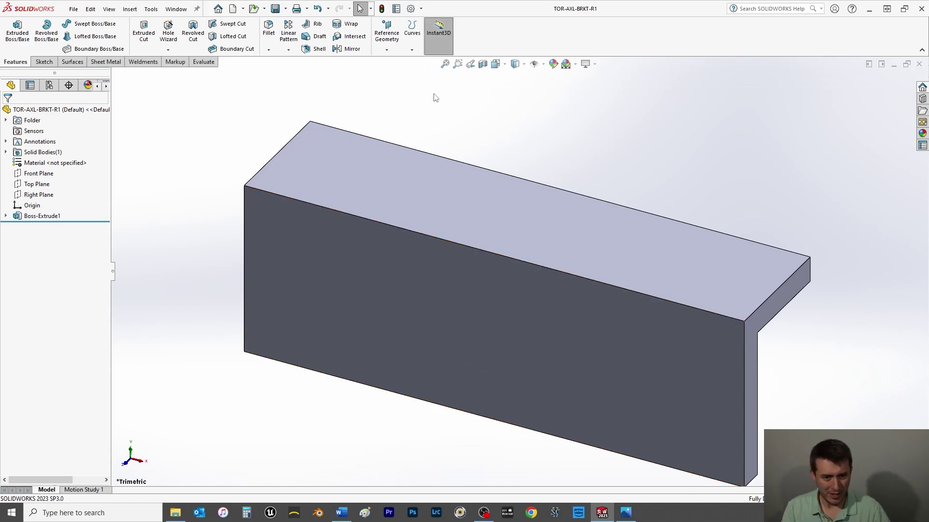
left_click(315, 148)
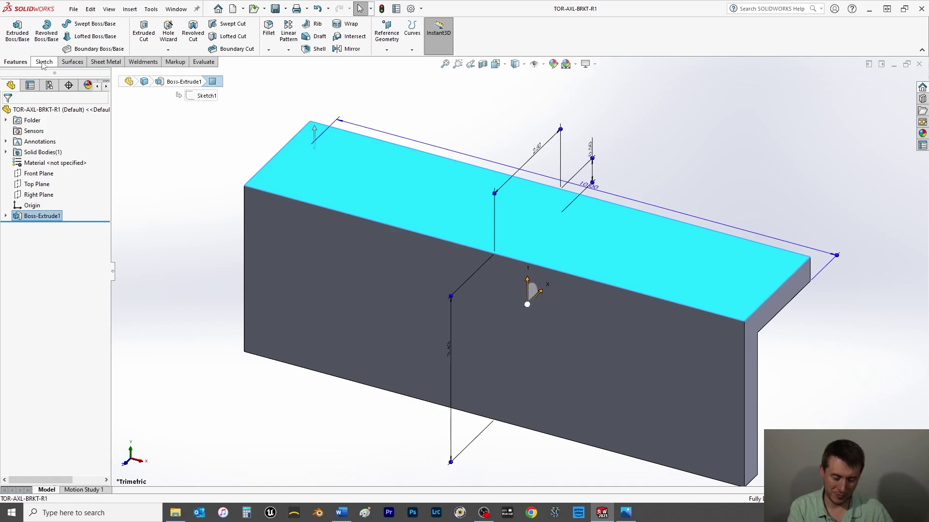
key("ctrl+8")
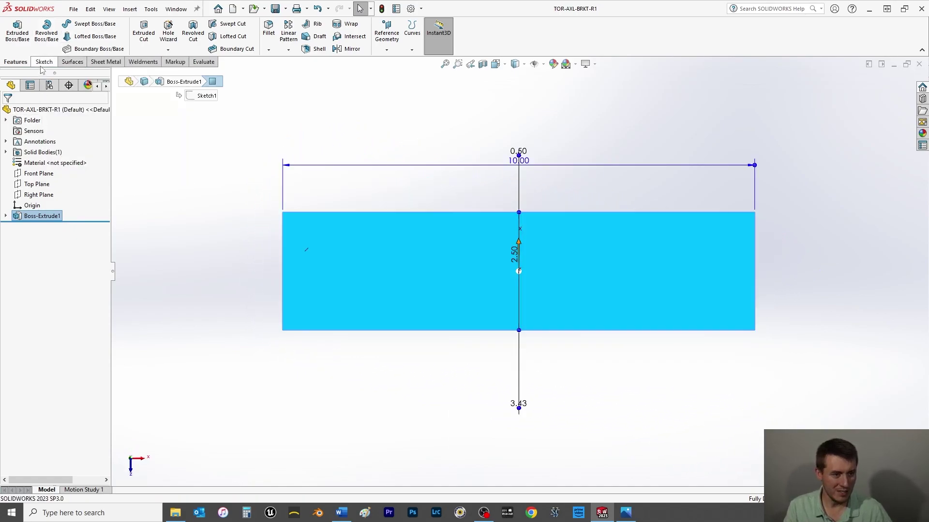
left_click(43, 62)
left_click(14, 30)
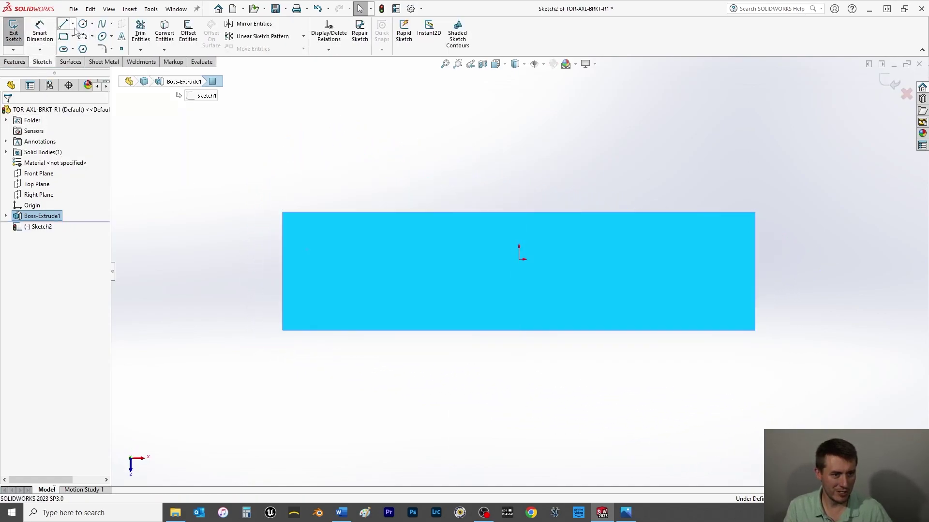
left_click(72, 24)
left_click(78, 44)
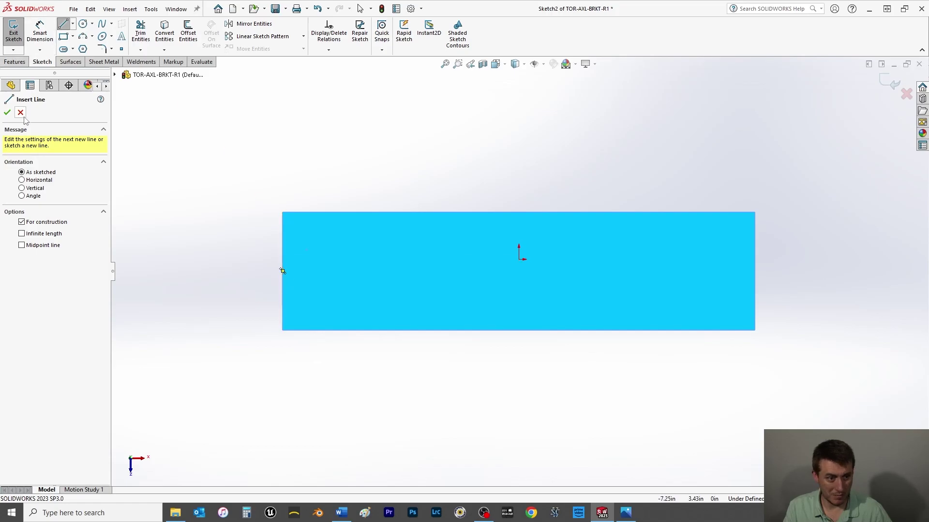
key("Escape")
left_click(12, 38)
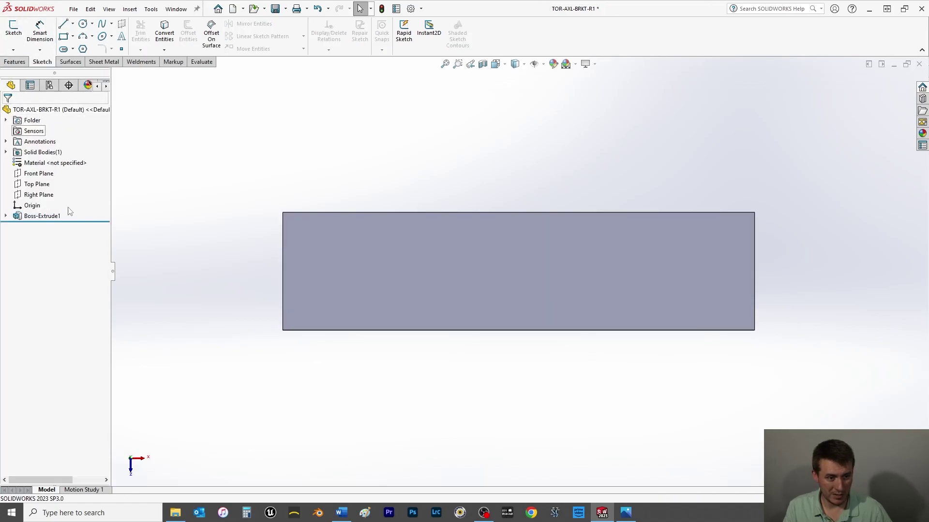
key("space")
Step: Reopen Sketch1 in Right view and undo the midpoint-to-origin relation
left_click(394, 141)
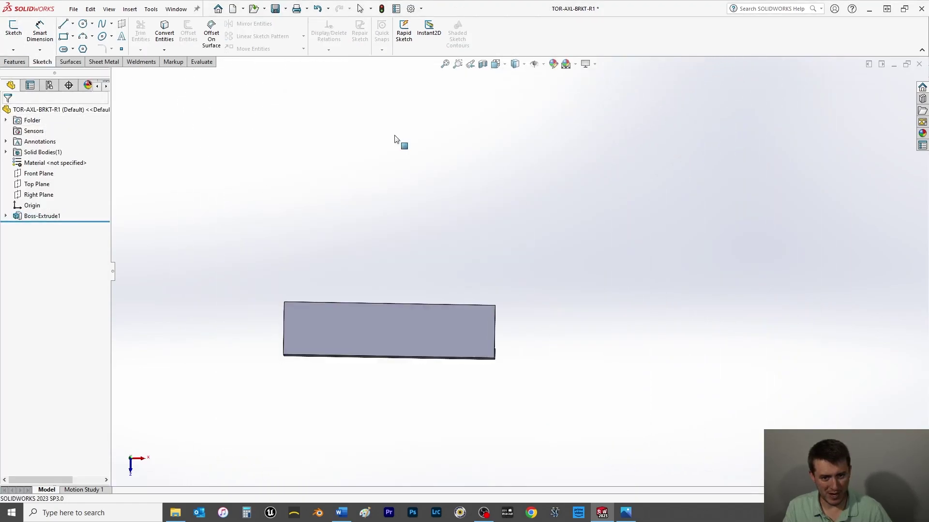
left_click(6, 216)
left_click(44, 227)
left_click(48, 201)
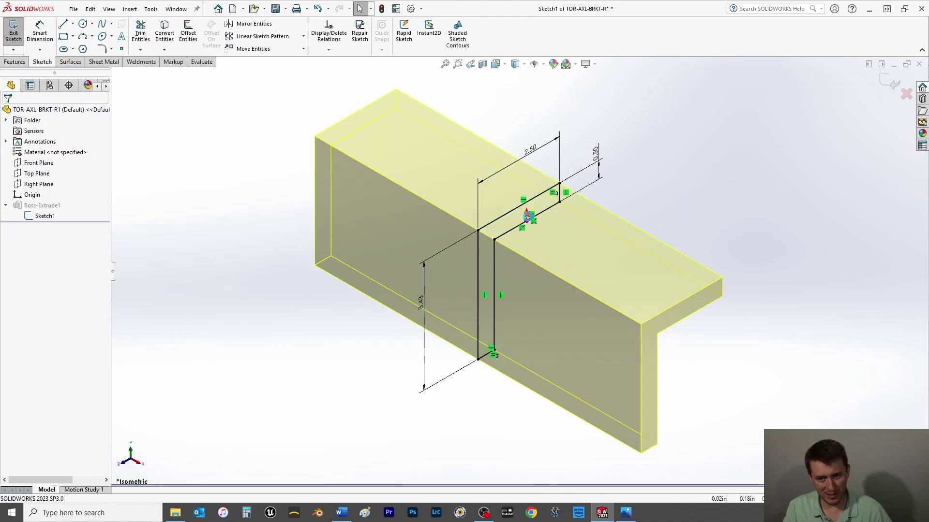
key("space")
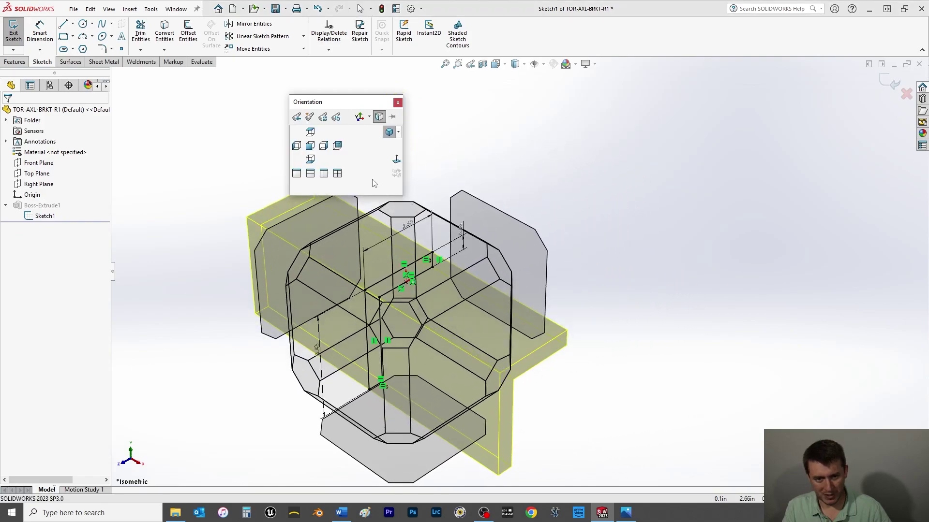
left_click(394, 166)
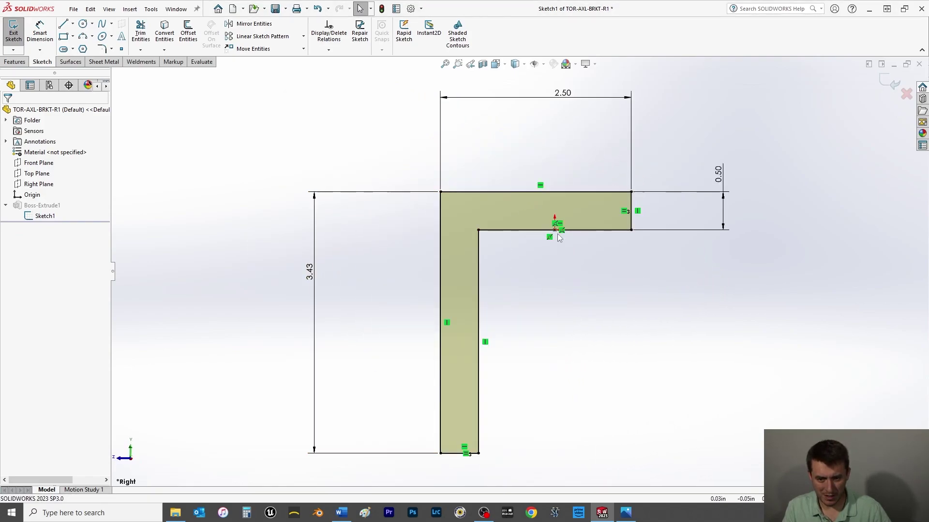
key("ctrl+z")
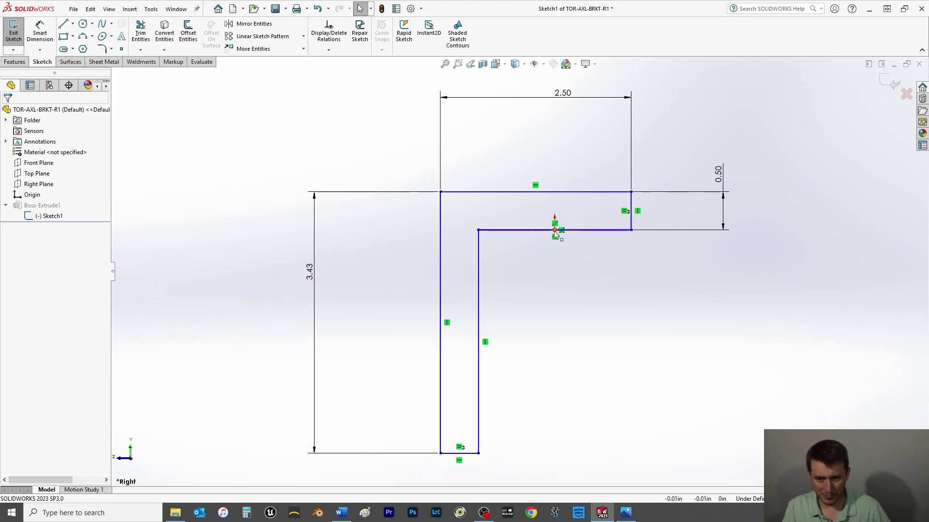
Step: Make the top outer edge's midpoint coincident with the origin and exit the sketch
left_click(554, 232)
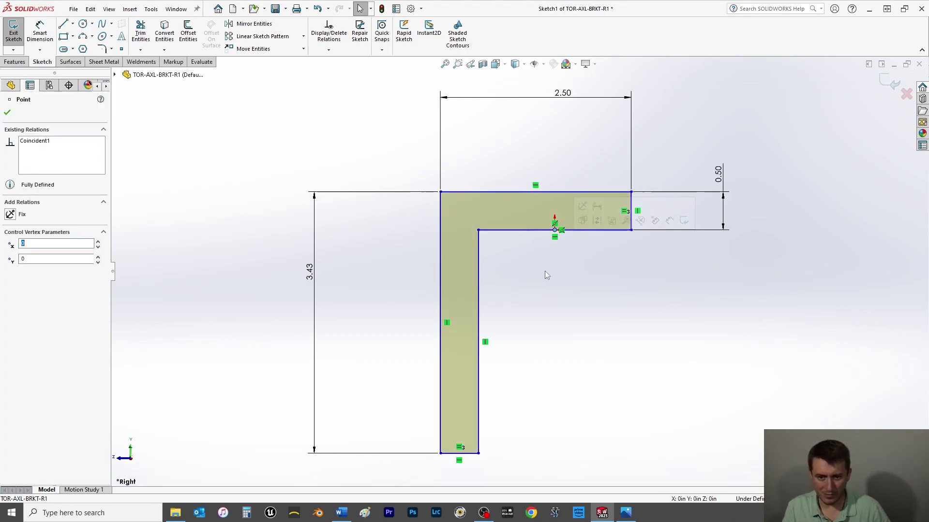
left_click(536, 193, "ctrl")
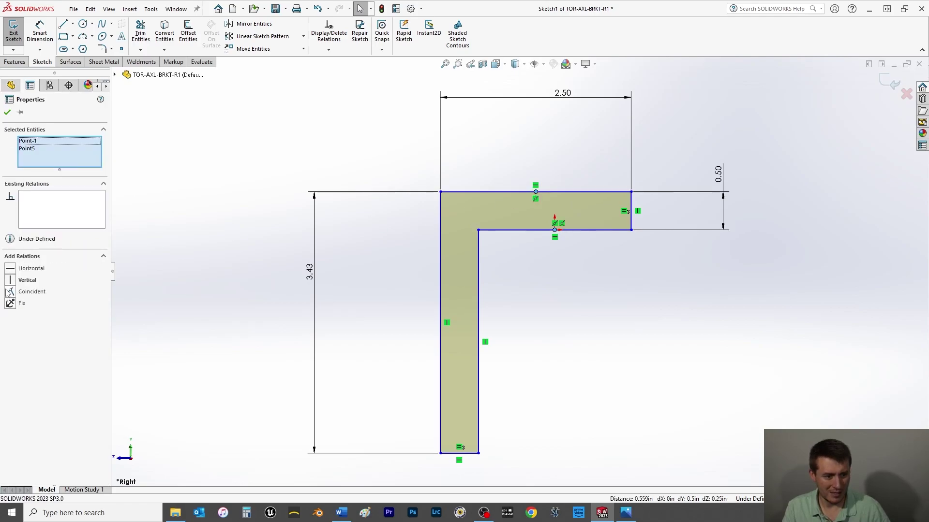
left_click(10, 291)
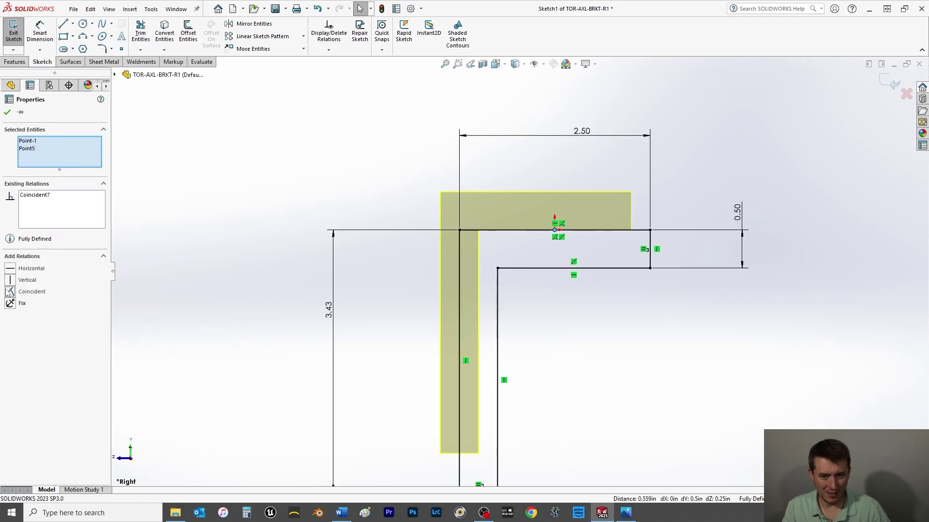
left_click(7, 112)
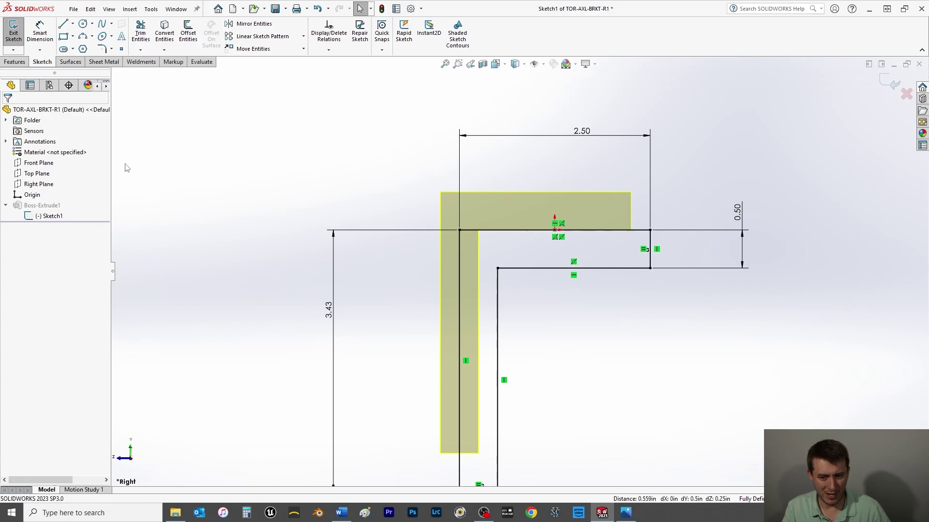
left_click(13, 30)
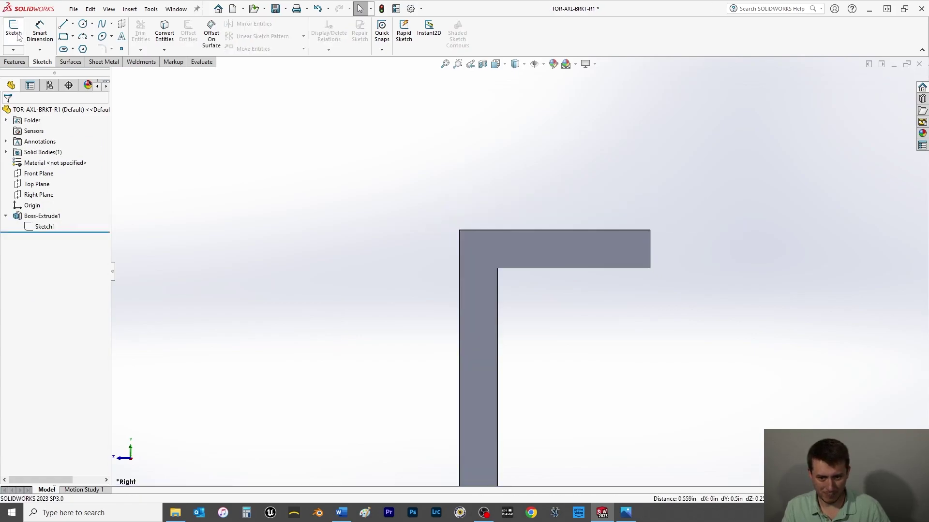
Step: Start a new sketch on the bracket's top face, viewed from above
mouse_move(623, 115)
middle_mouse_down()
mouse_move(597, 167)
mouse_move(528, 205)
middle_mouse_up()
left_click(520, 195)
key("ctrl+8")
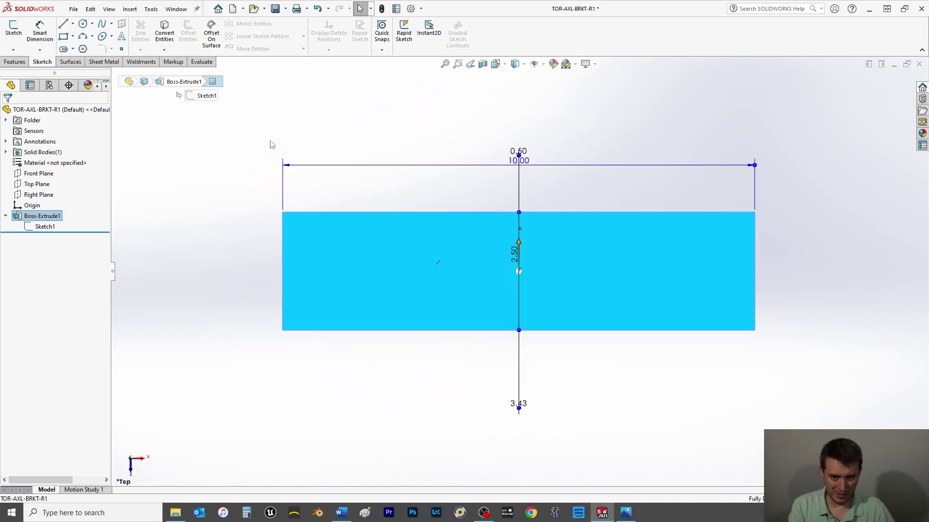
left_click(14, 29)
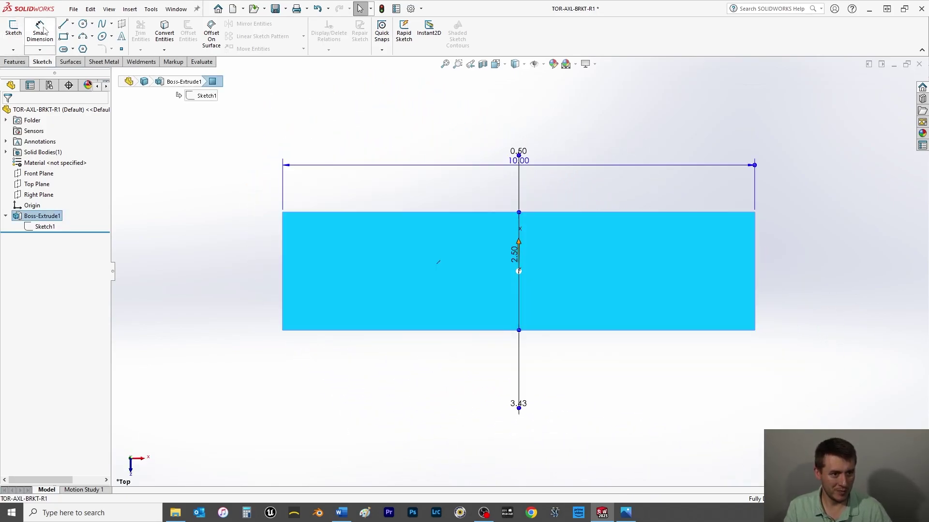
Step: Draw a horizontal centerline between the left and right edge midpoints
left_click(73, 23)
left_click(86, 44)
left_click(283, 271)
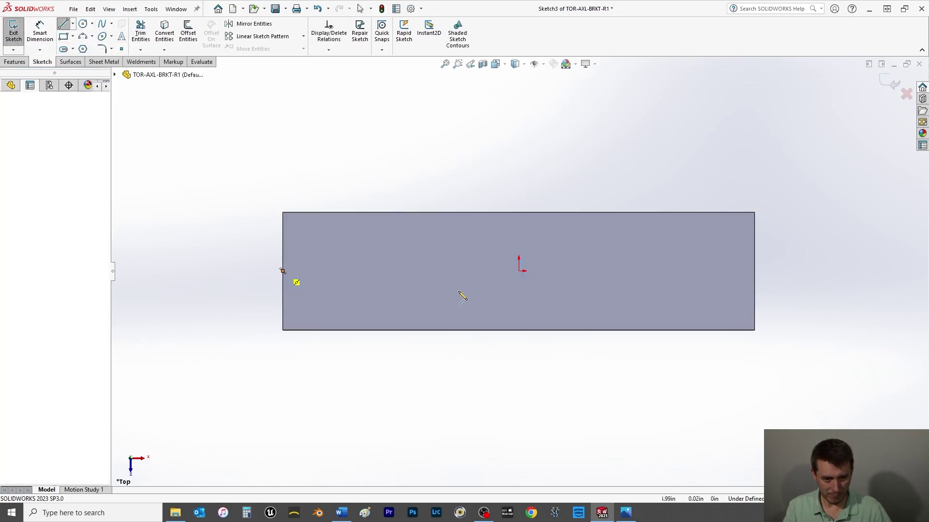
left_click(754, 272)
right_click(732, 160)
left_click(746, 160)
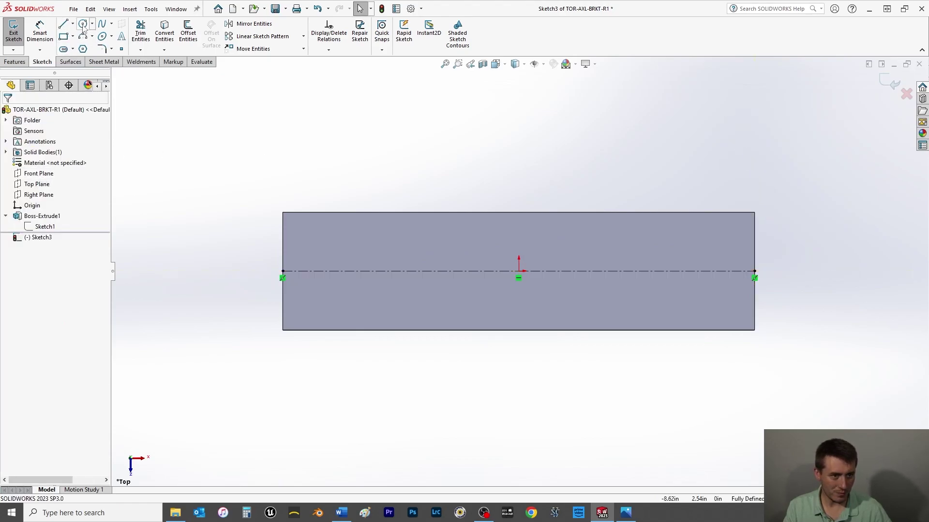
Step: Draw two bolt-hole circles on the centerline, one near each end
left_click(83, 23)
left_click(336, 271)
left_click(344, 279)
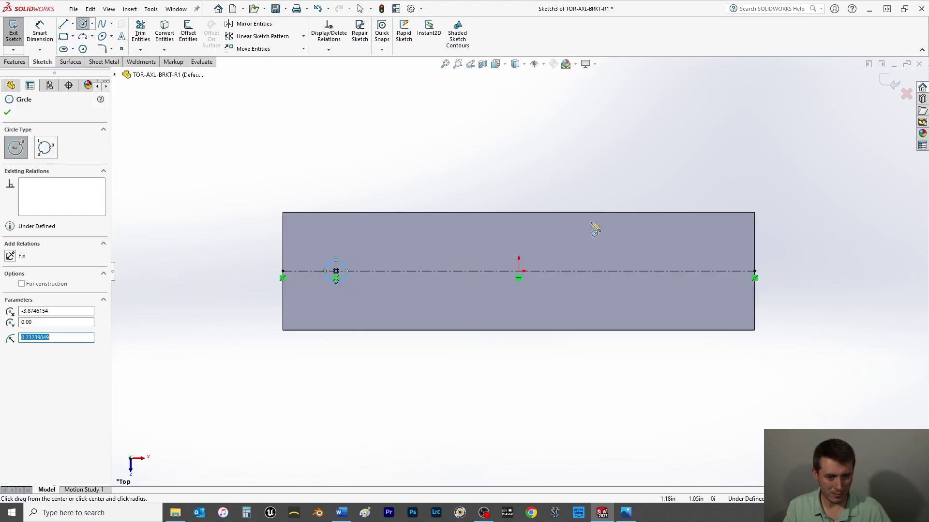
left_click(716, 272)
left_click(720, 286)
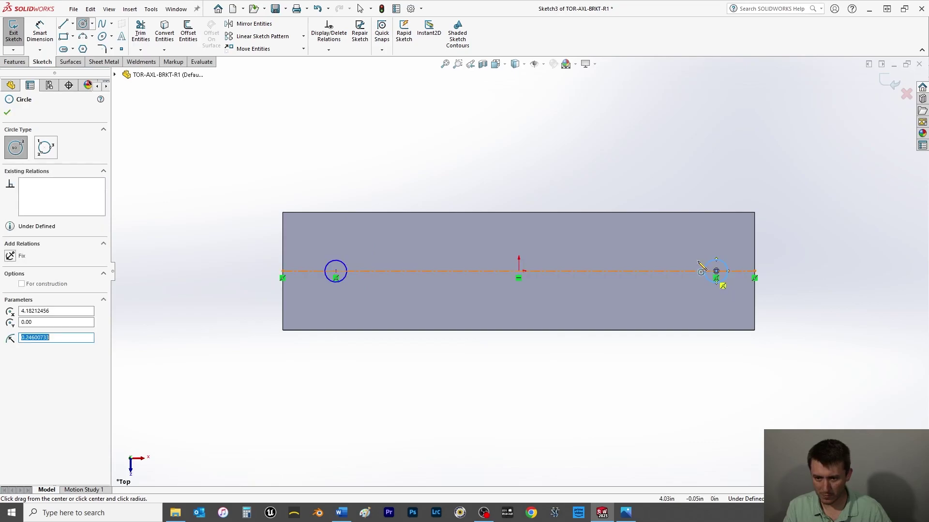
left_click(7, 112)
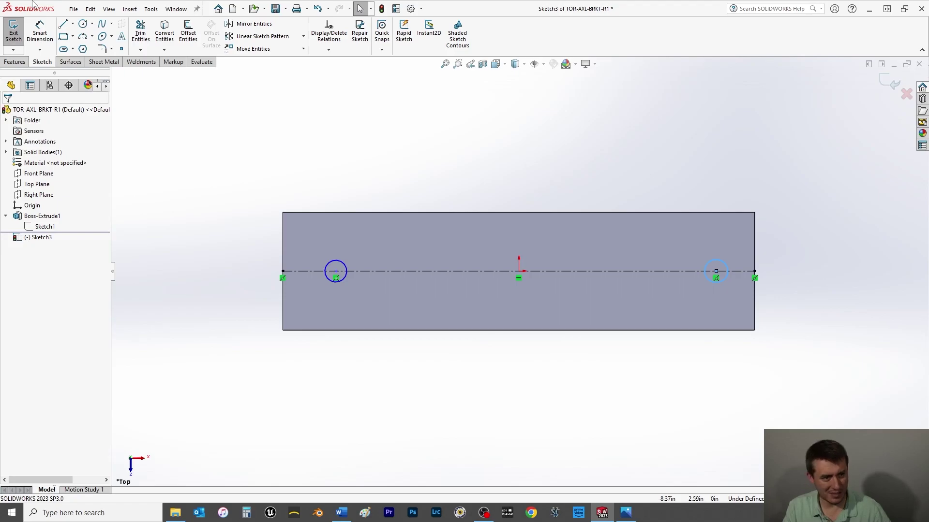
Step: Dimension the left hole 1.00 from the left edge and the holes 8.00 apart
left_click(39, 31)
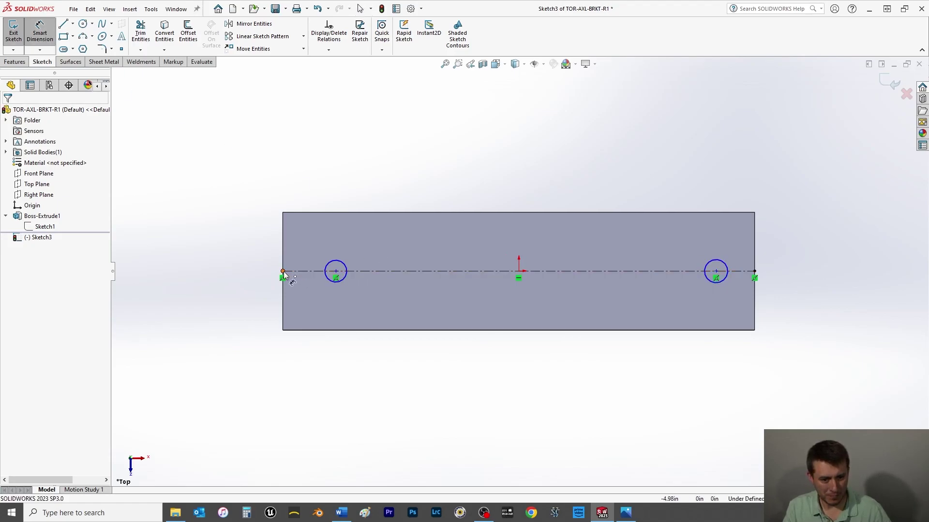
left_click(283, 254)
left_click(335, 271)
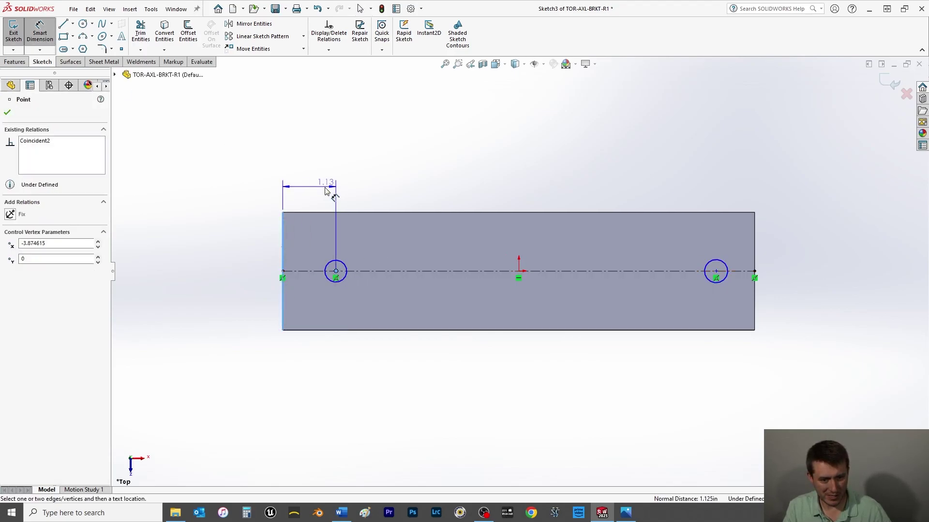
left_click(320, 191)
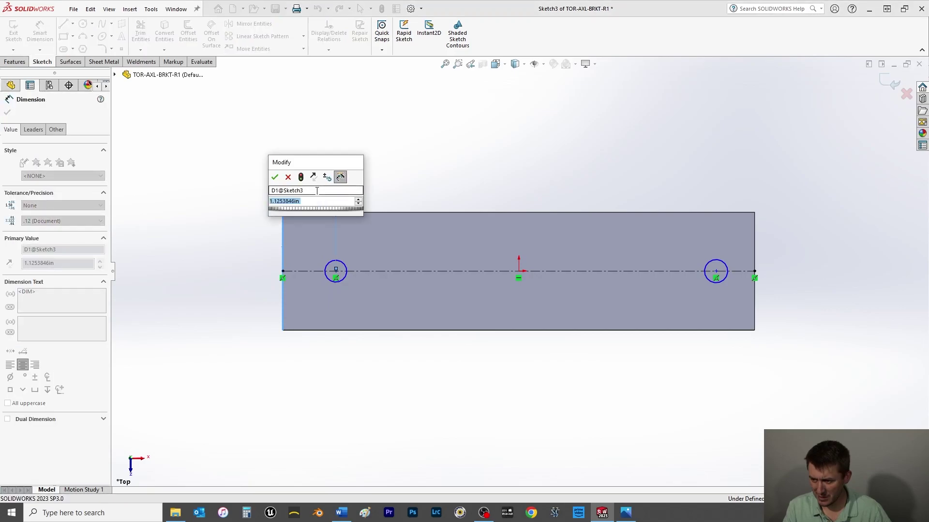
type("1")
key("Return")
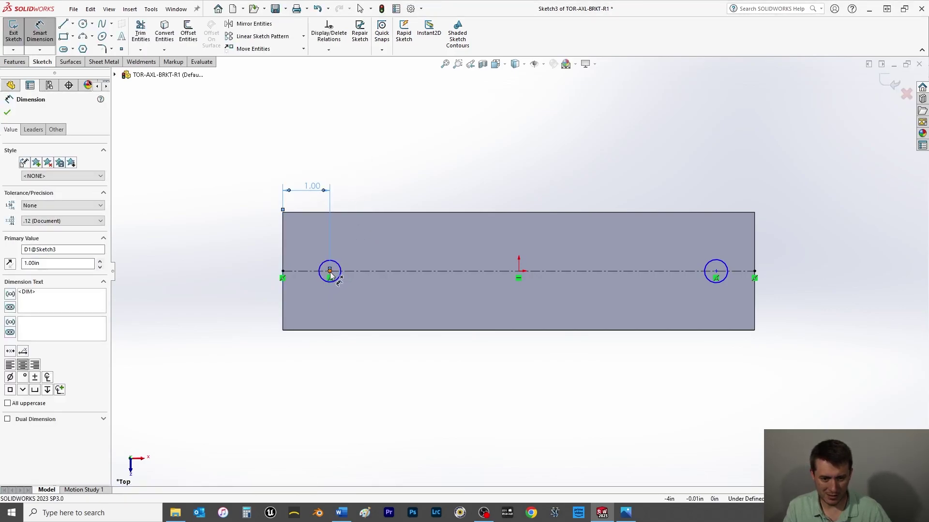
left_click(329, 271)
left_click(716, 273)
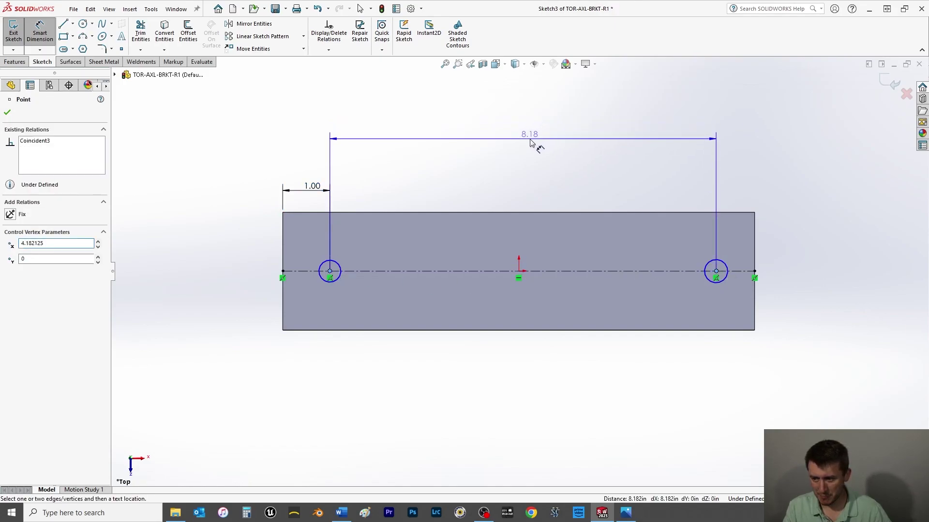
left_click(530, 141)
type("8")
key("Return")
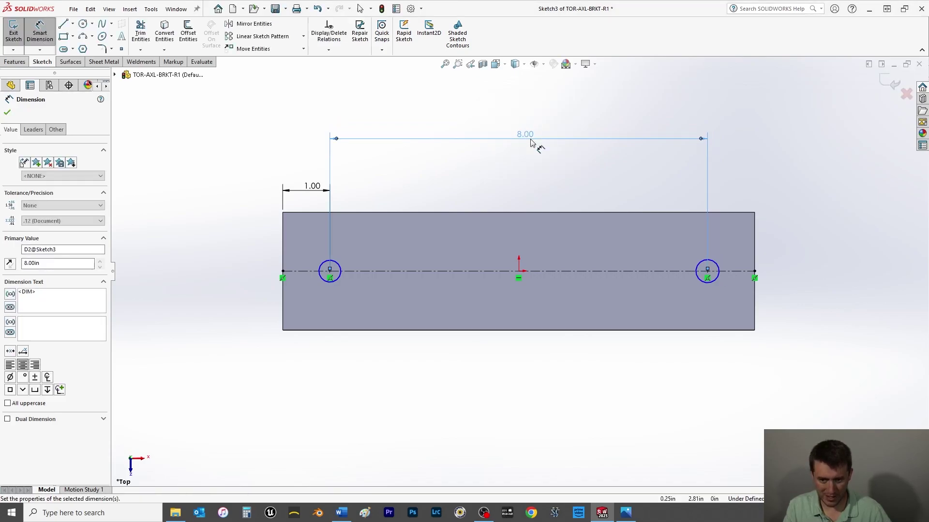
Step: Give the left hole a 0.625 in diameter
left_click(341, 271)
left_click(409, 191)
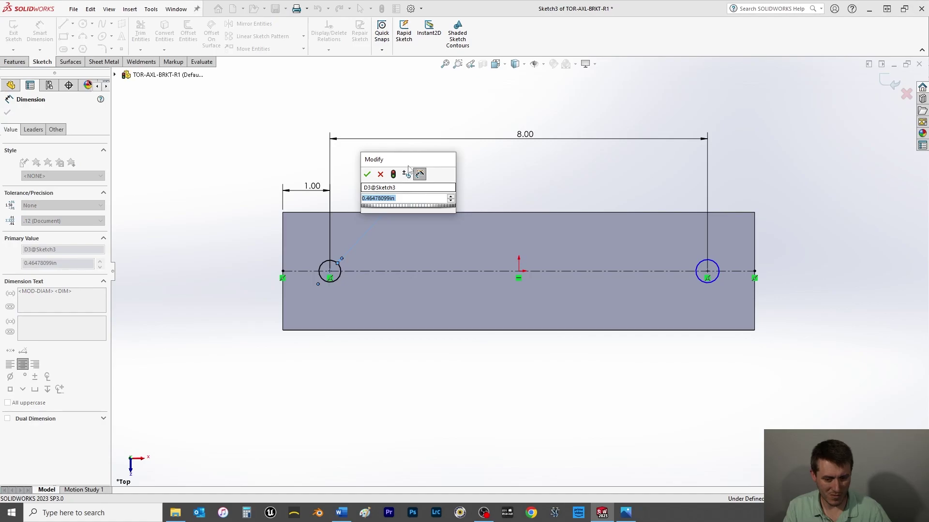
type(".5")
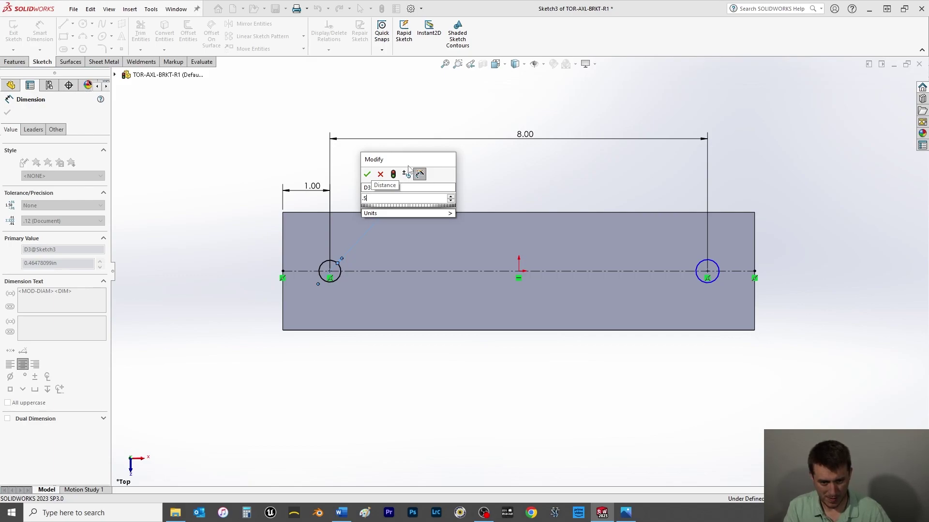
key("BackSpace")
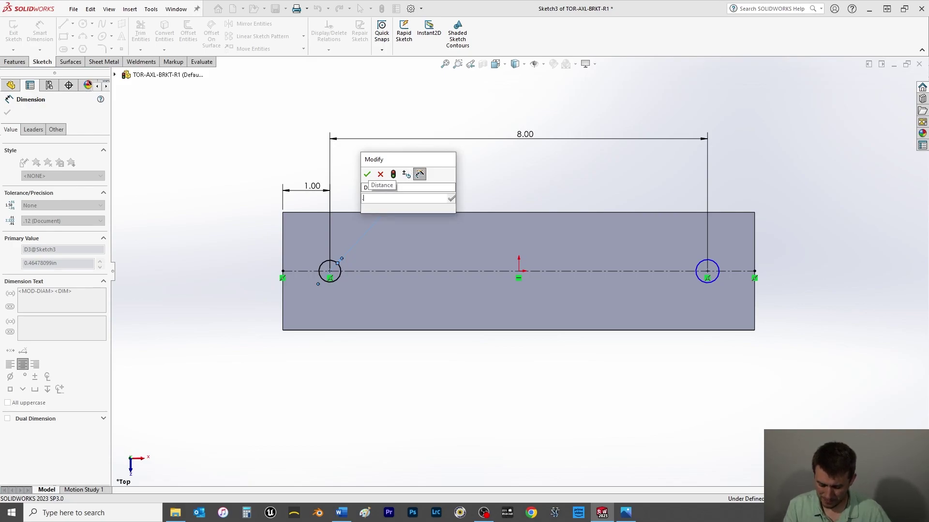
type("628")
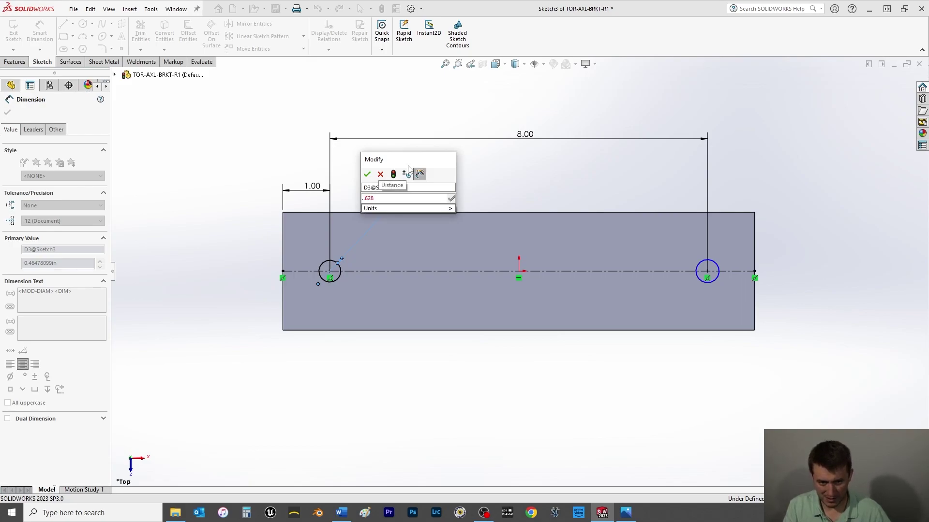
key("BackSpace")
key("BackSpace")
key("BackSpace")
key("BackSpace")
key("BackSpace")
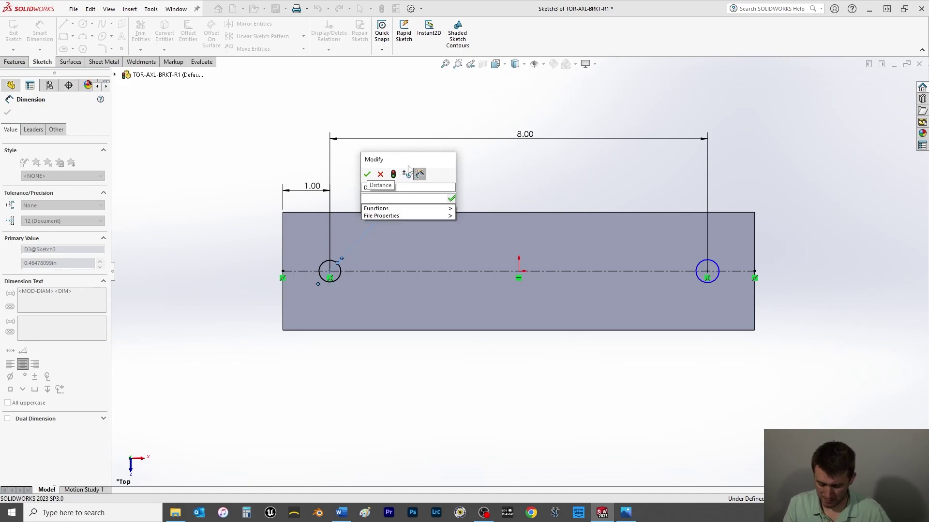
type(".")
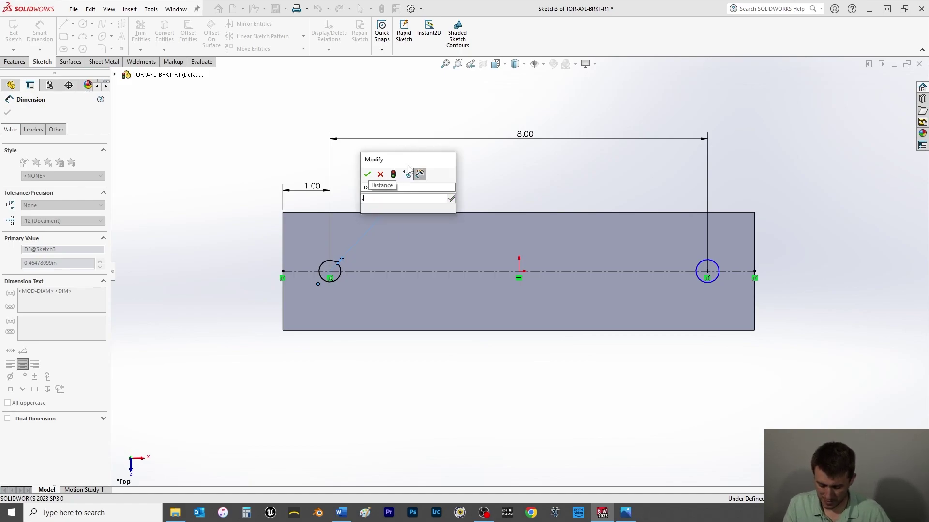
type("625")
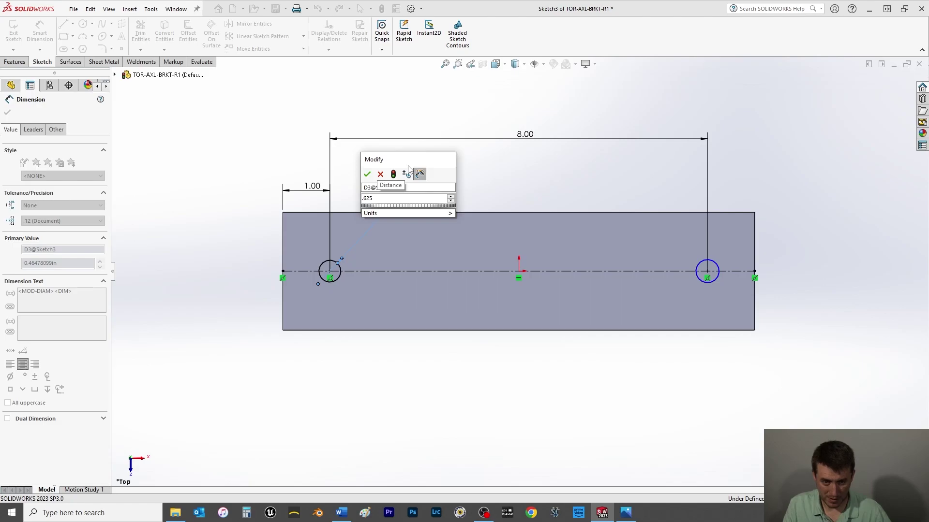
key("BackSpace")
key("BackSpace")
key("BackSpace")
key("BackSpace")
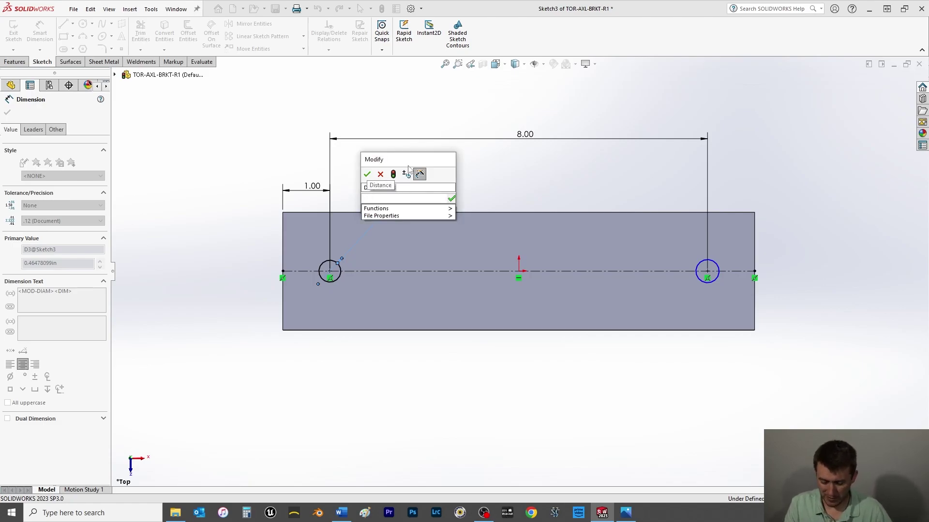
type(".625")
key("Return")
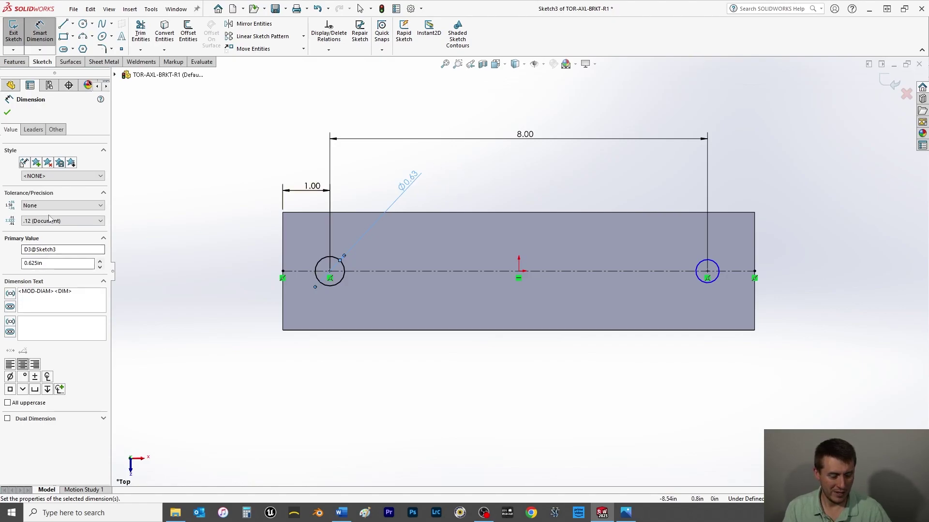
Step: Set Dual Dimension Length to three decimals (.123) in Document Properties > Units
left_click(7, 113)
left_click(421, 9)
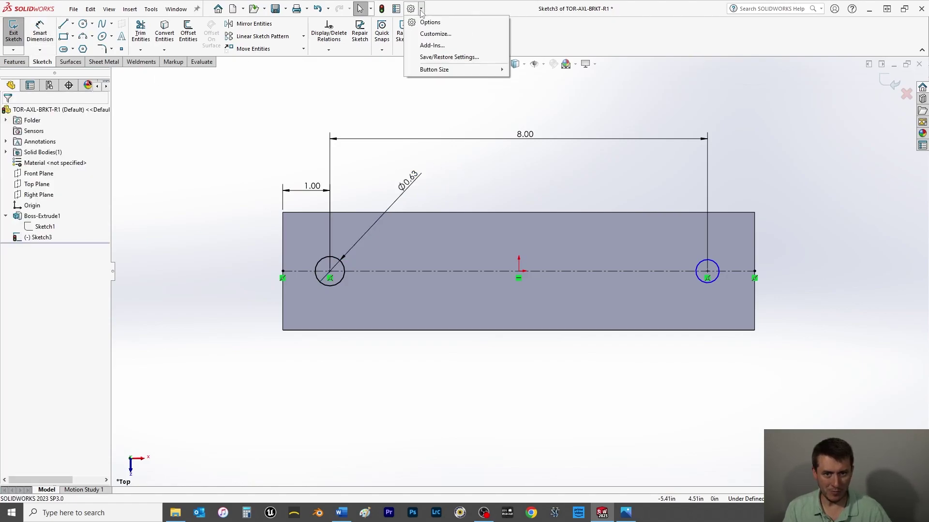
left_click(416, 23)
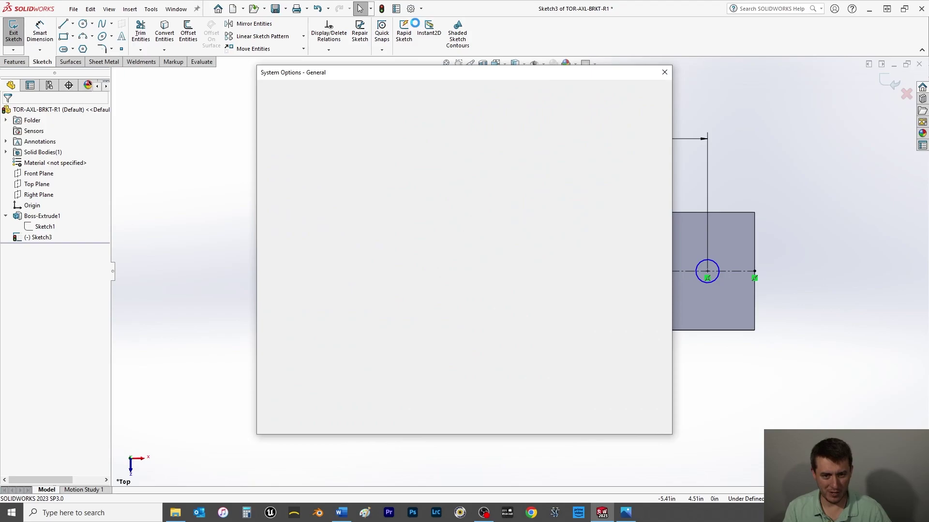
left_click(338, 91)
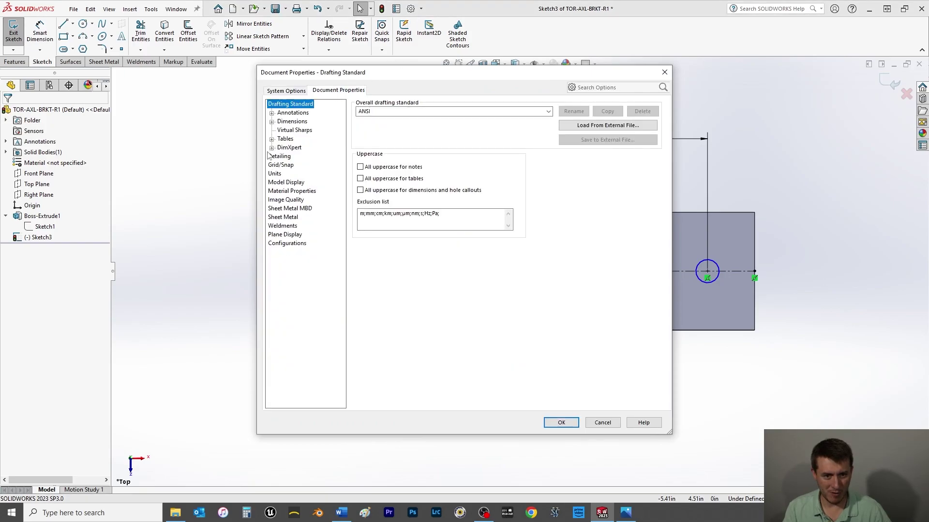
left_click(273, 173)
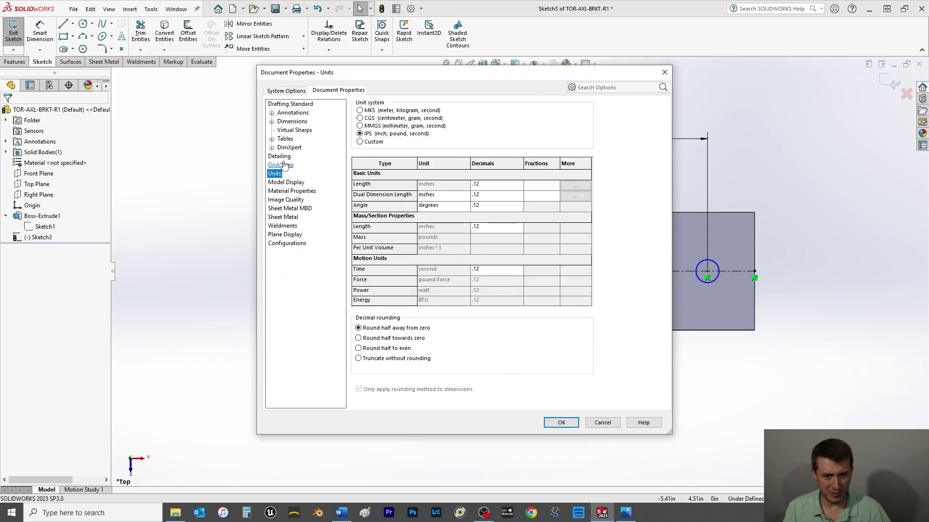
left_click(494, 195)
left_click(519, 195)
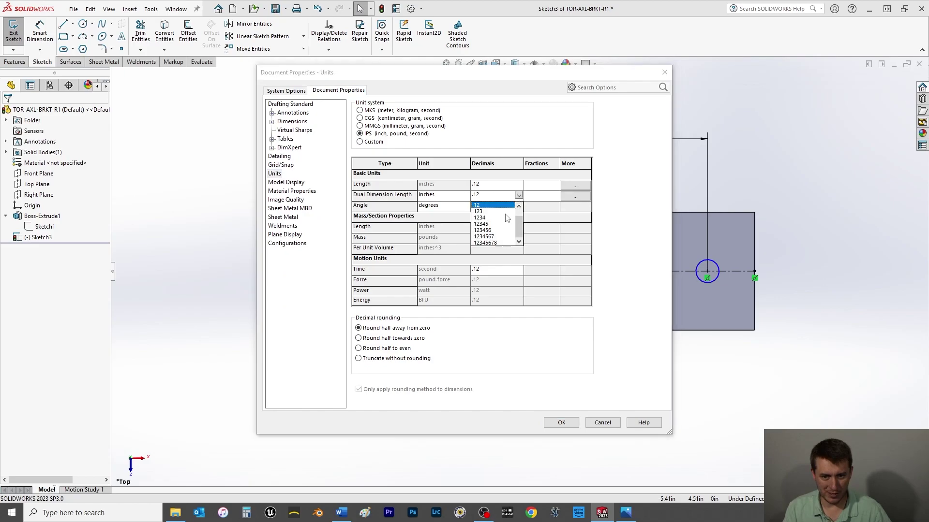
left_click(484, 212)
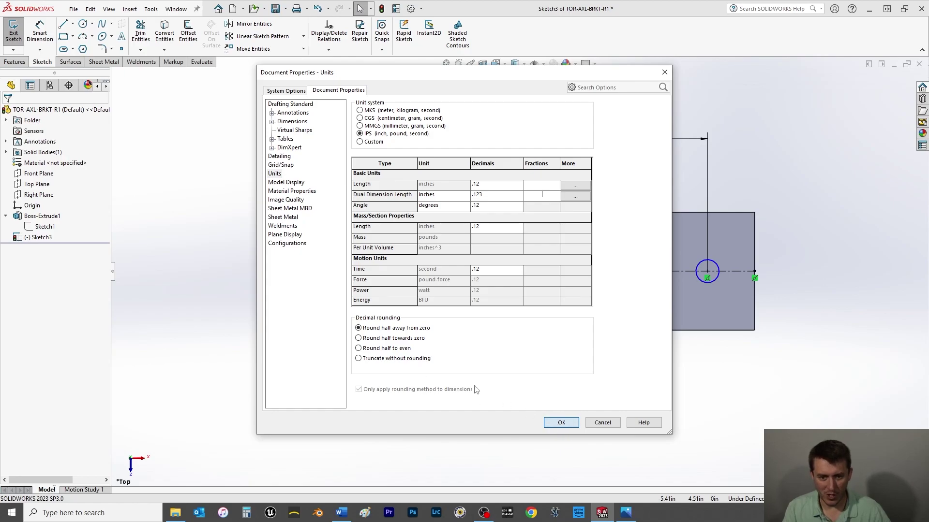
key("Return")
Step: Reopen Sketch3 and show the hole diameter dimension to three decimals (.123)
key("ctrl+b")
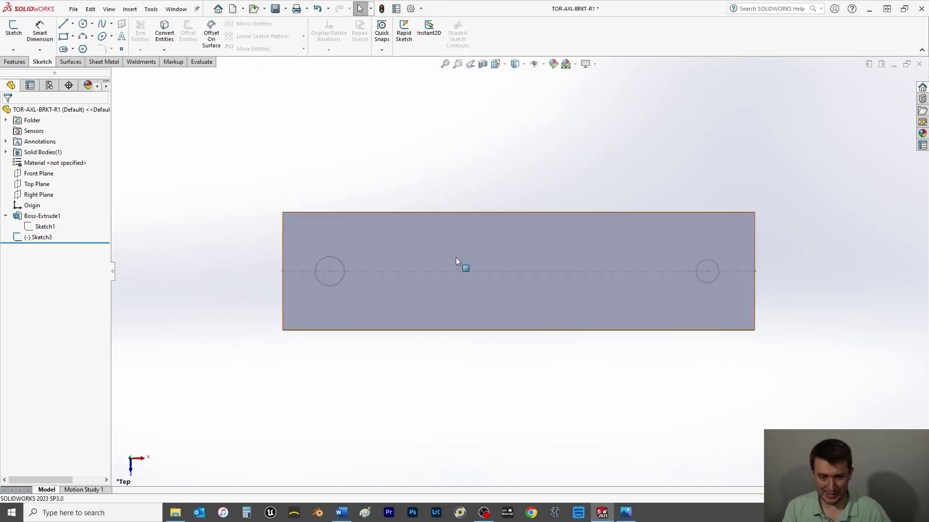
left_click(27, 238)
left_click(33, 209)
left_click(413, 179)
left_click(61, 221)
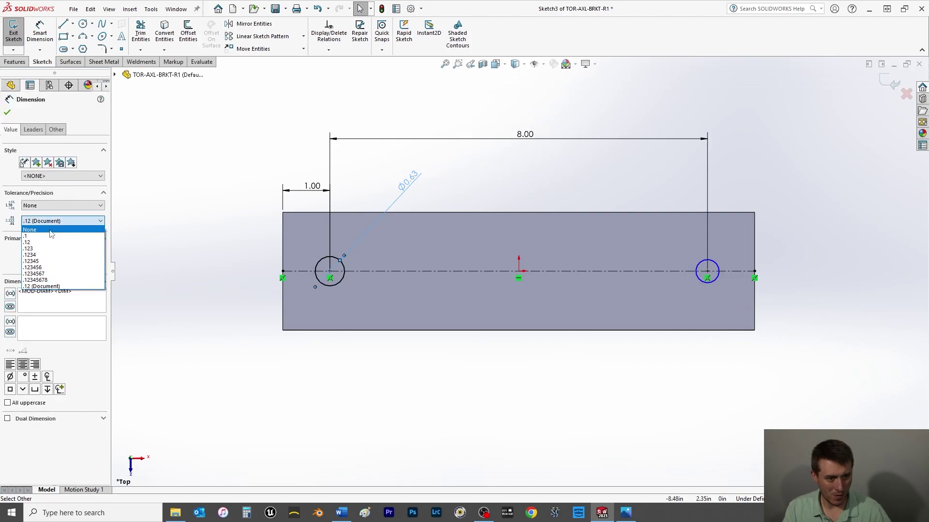
left_click(37, 253)
left_click(8, 114)
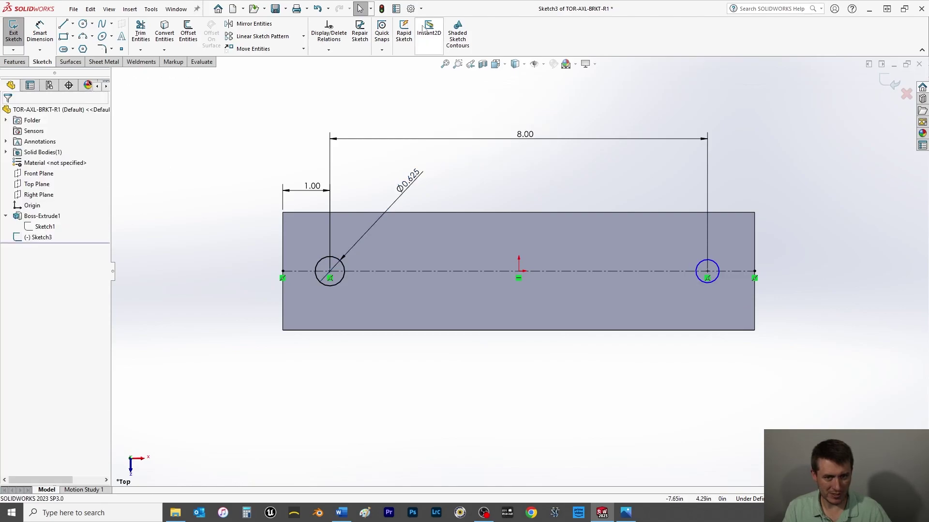
Step: Set the document's length unit decimals to .123 in Document Properties > Units
left_click(412, 8)
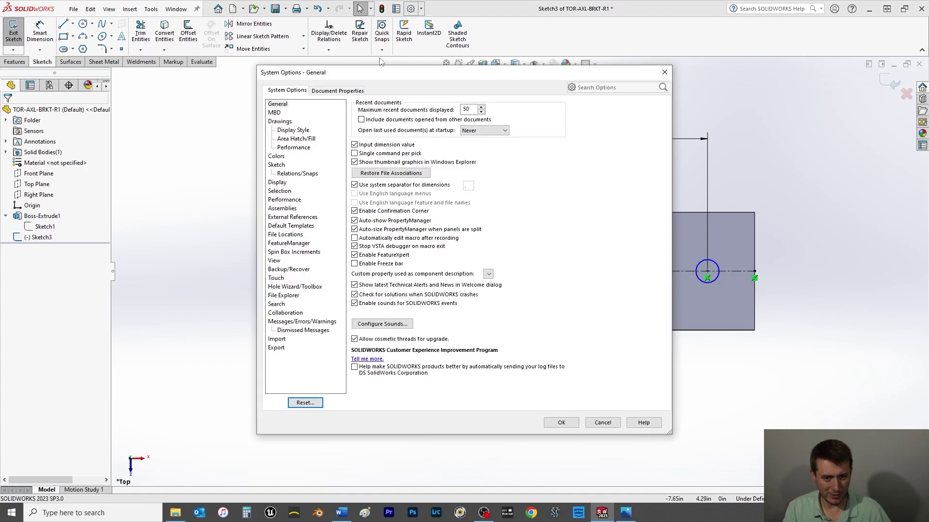
left_click(329, 91)
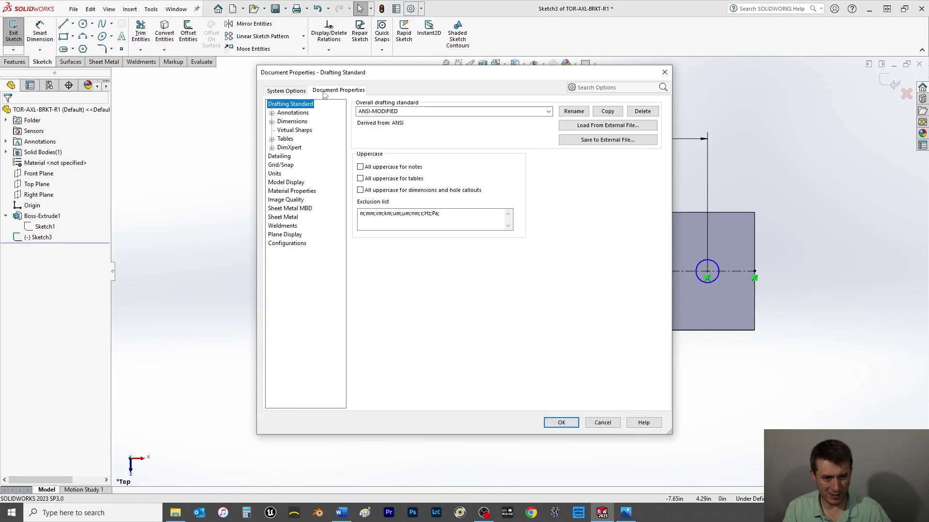
left_click(275, 174)
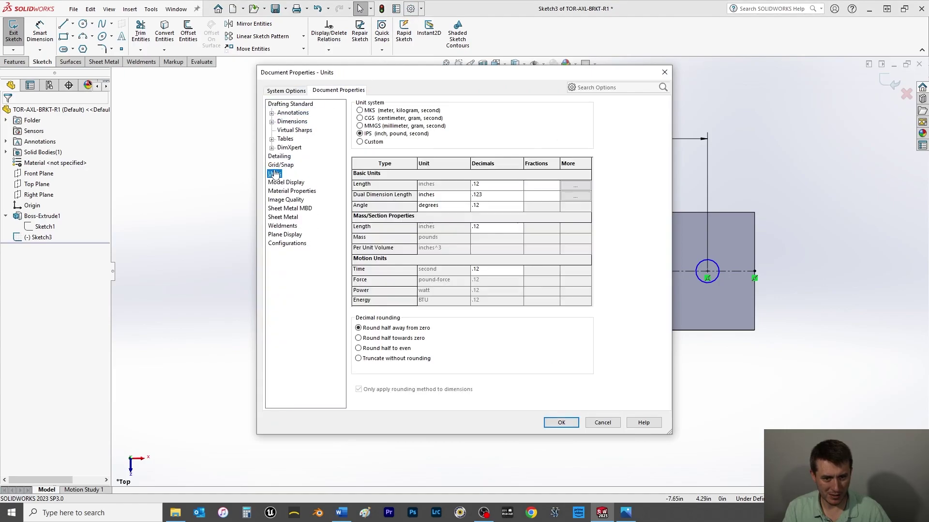
left_click(518, 185)
left_click(478, 201)
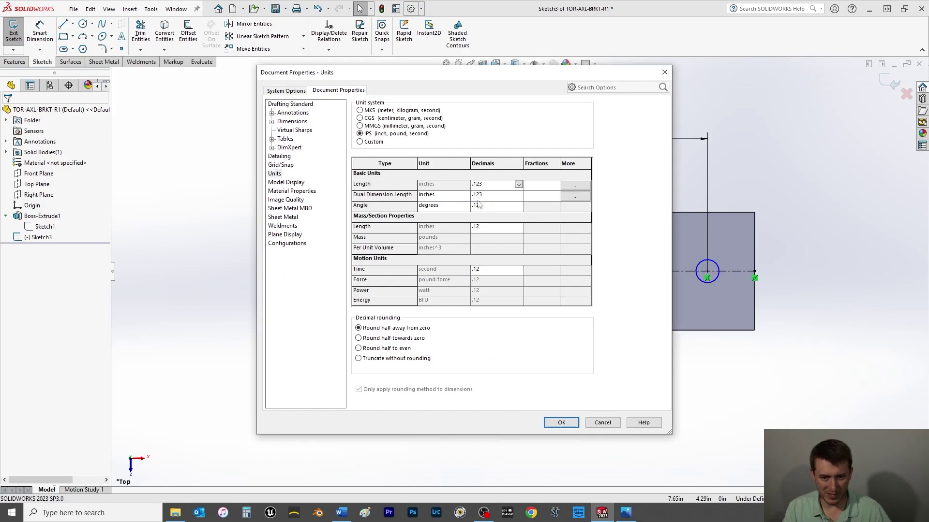
left_click(566, 424)
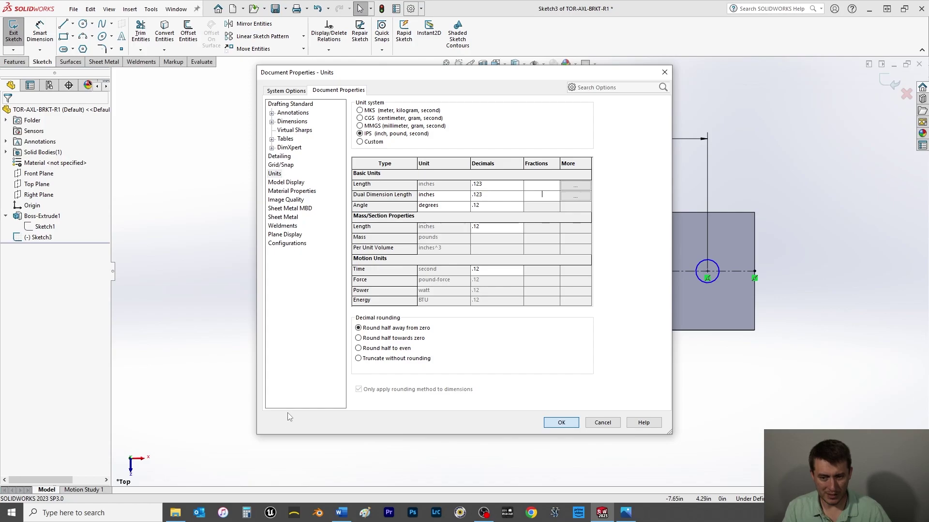
key("Return")
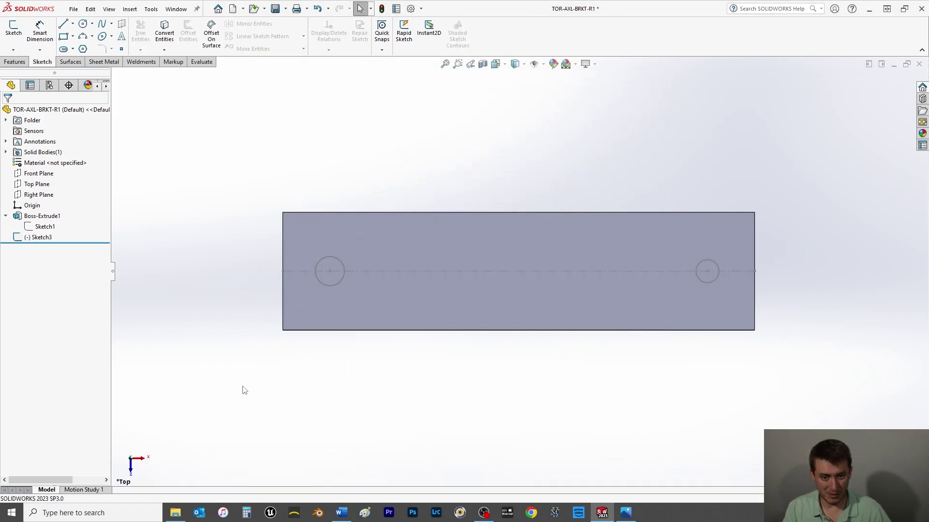
Step: Reopen Sketch3 and make the two bolt-hole circles equal
left_click(42, 237)
left_click(37, 208)
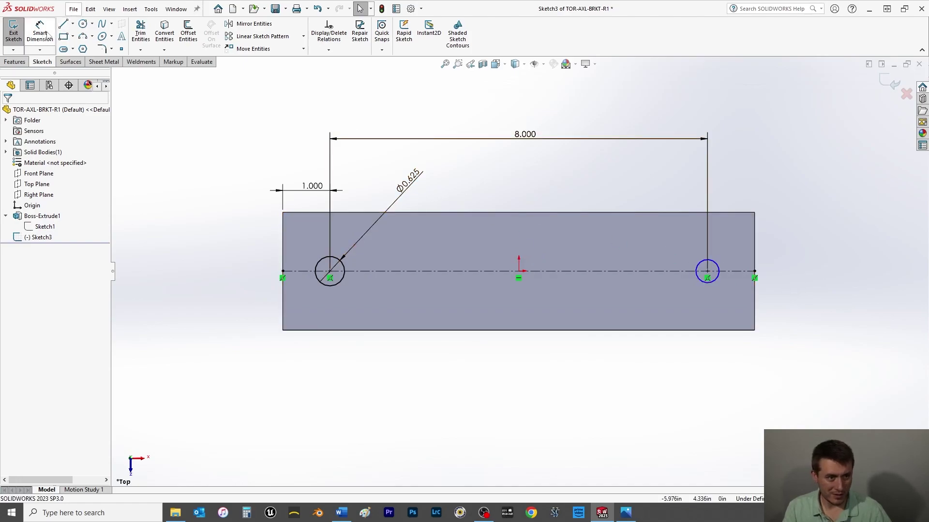
left_click(340, 282)
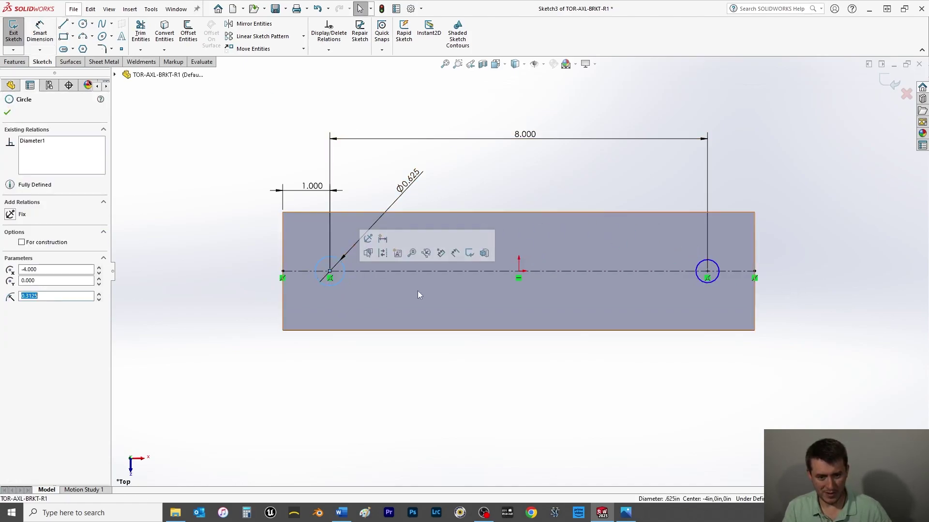
left_click(701, 281, "ctrl")
left_click(10, 304)
left_click(7, 112)
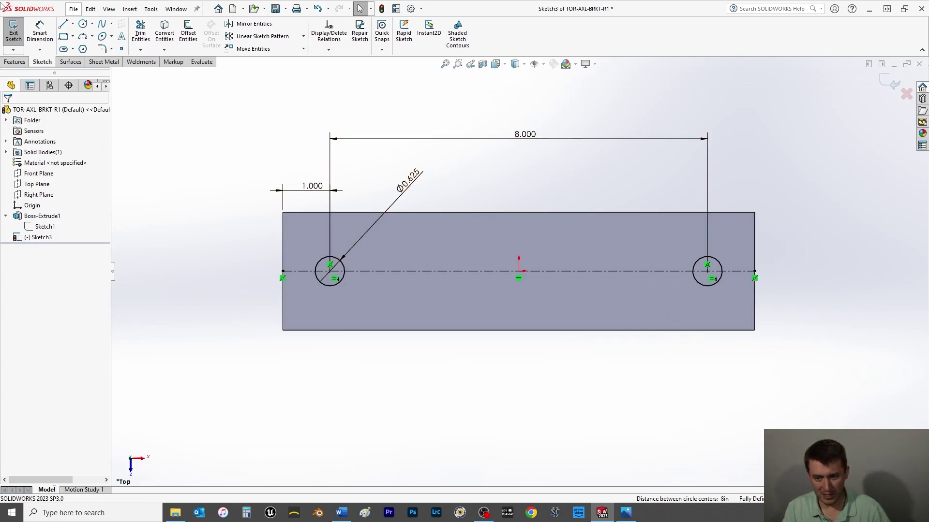
Step: Add a driven Ø0.625 reference diameter dimension to the right hole circle
key("d")
left_click(721, 273)
left_click(775, 189)
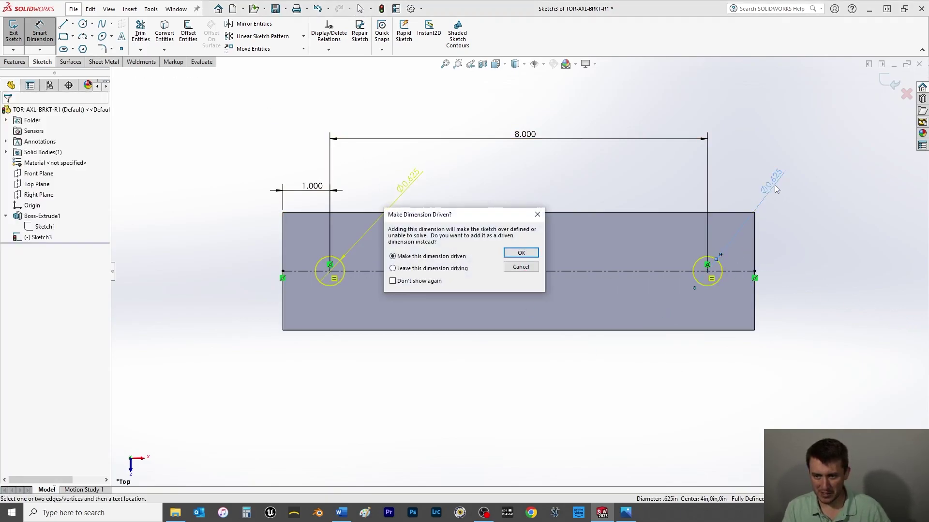
left_click(521, 254)
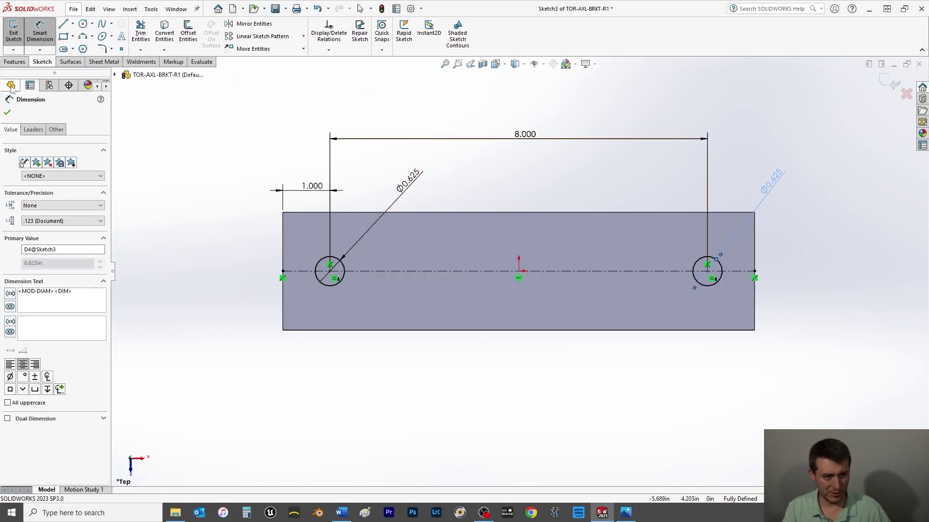
left_click(7, 112)
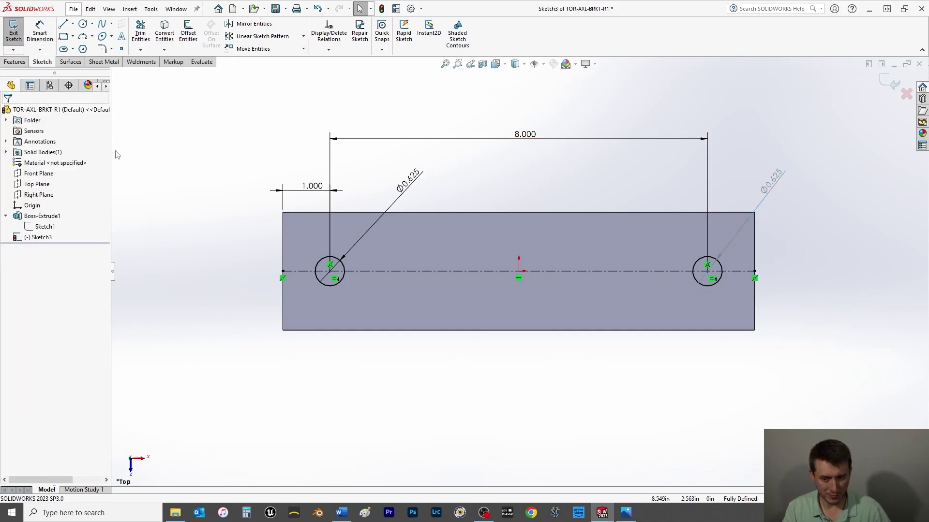
left_click(19, 62)
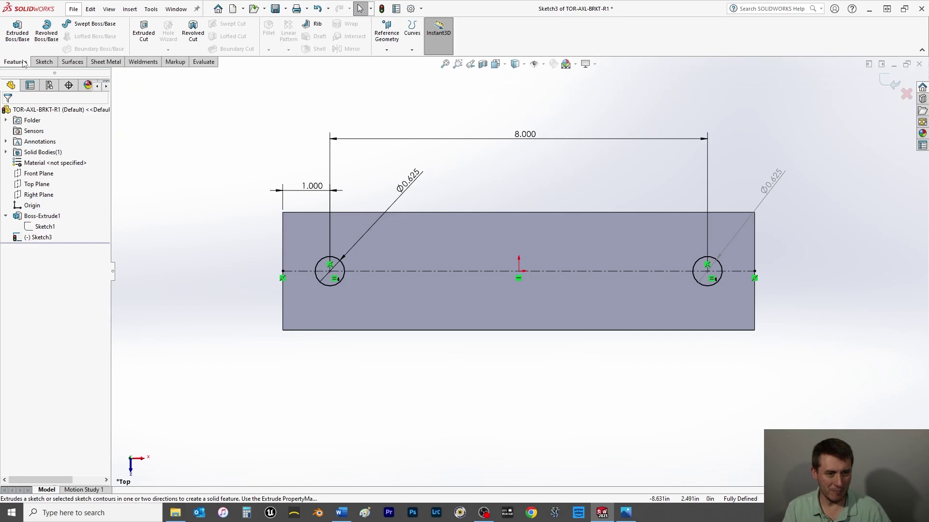
Step: Extrude-cut both bolt holes Up To Surface, ending at the upright flange face
left_click(145, 34)
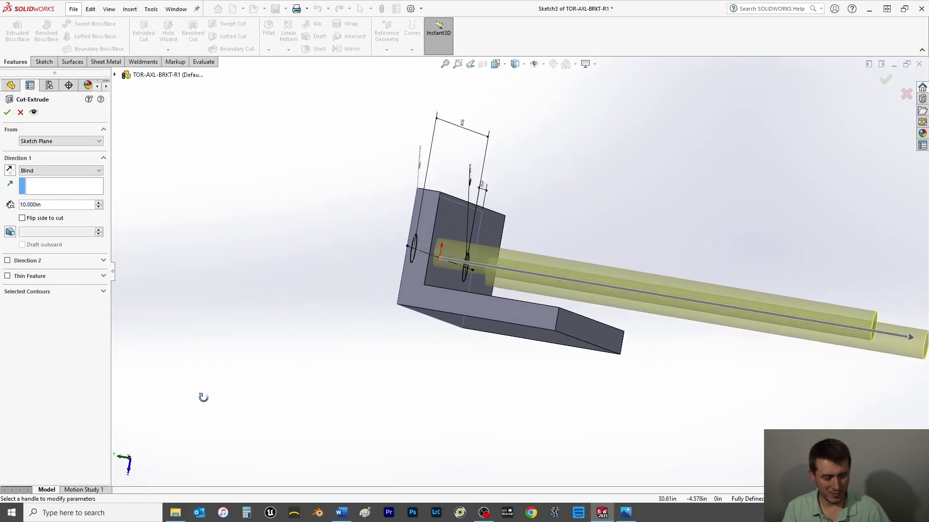
left_click(58, 172)
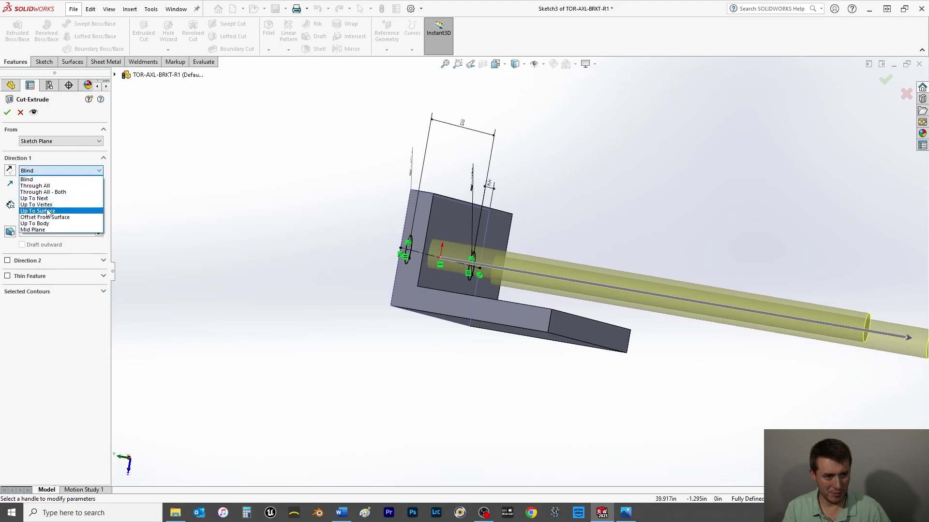
left_click(47, 211)
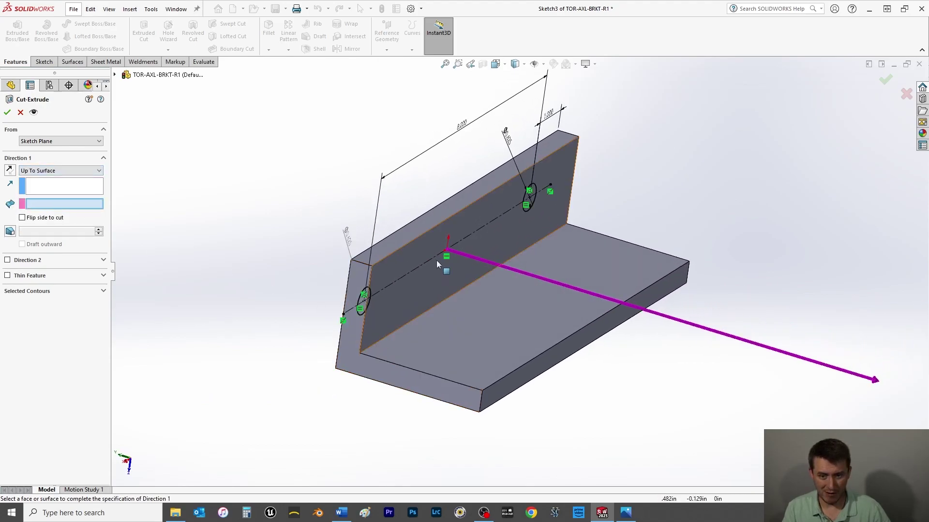
left_click(433, 245)
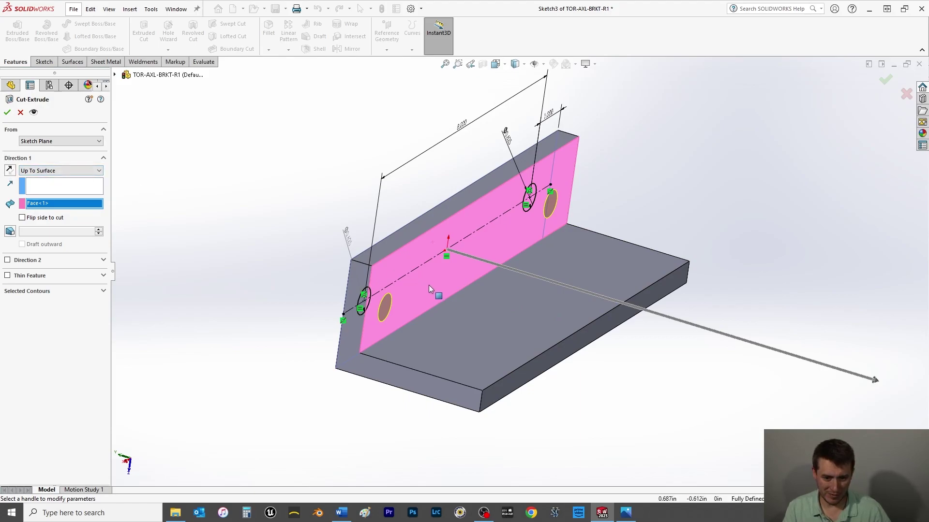
left_click(7, 112)
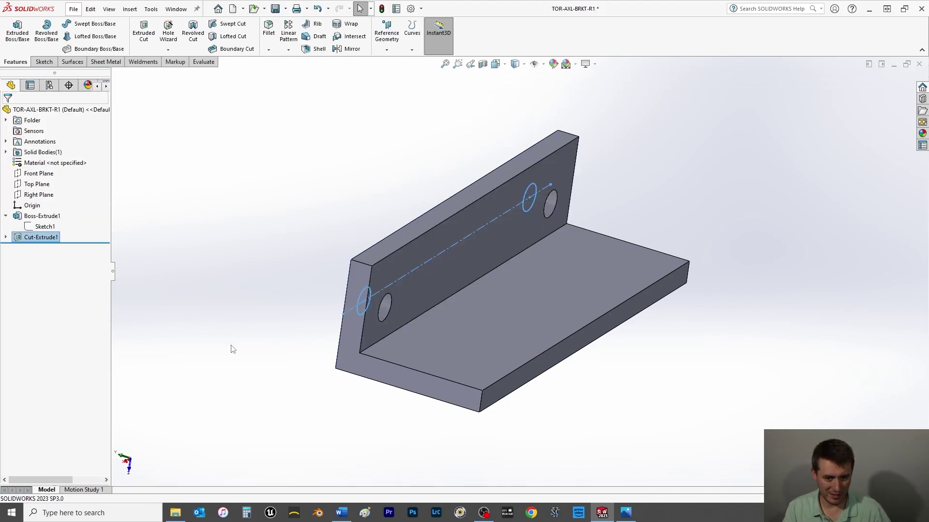
Step: Save the part and start a new sketch normal to the bracket's large front face
key("ctrl+s")
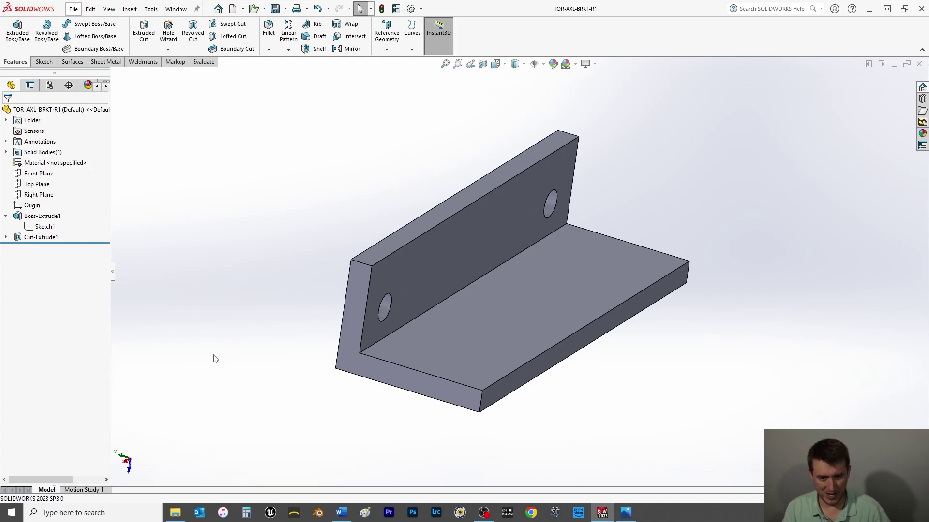
key("space")
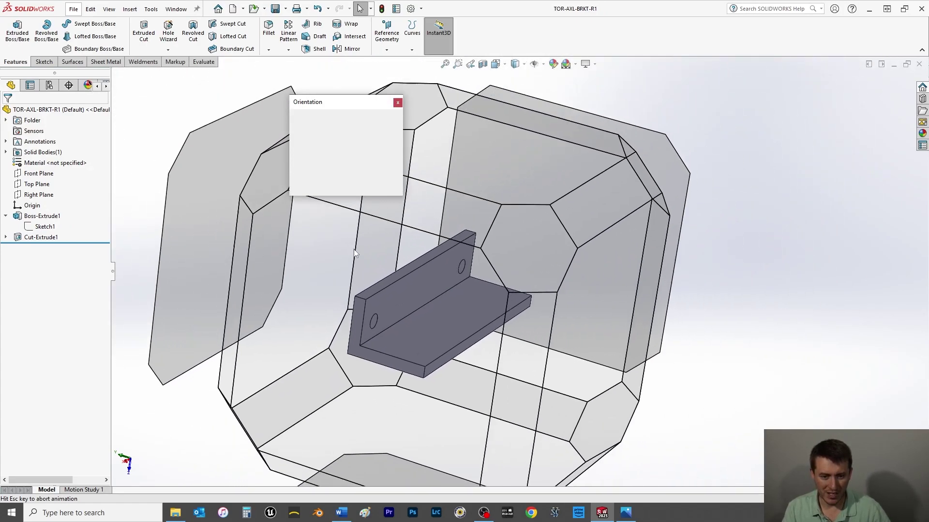
left_click(388, 133)
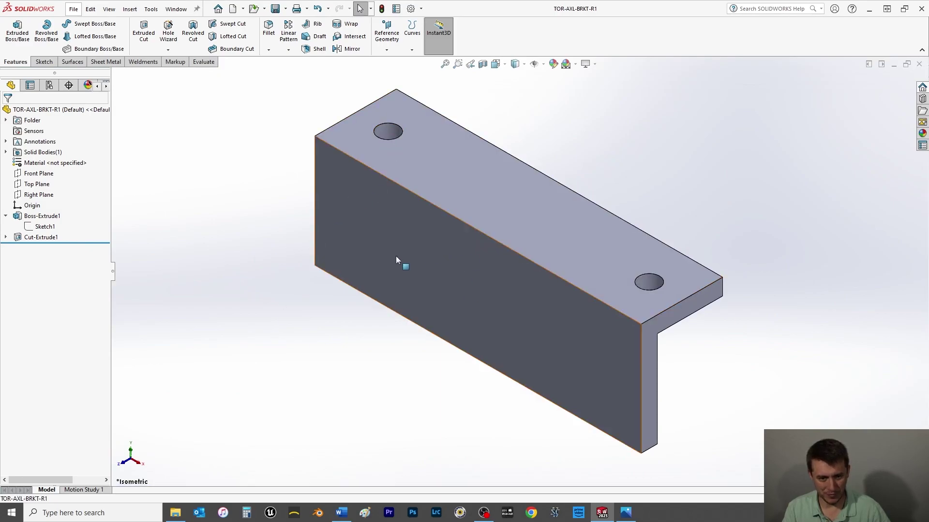
left_click(455, 255)
key("ctrl+8")
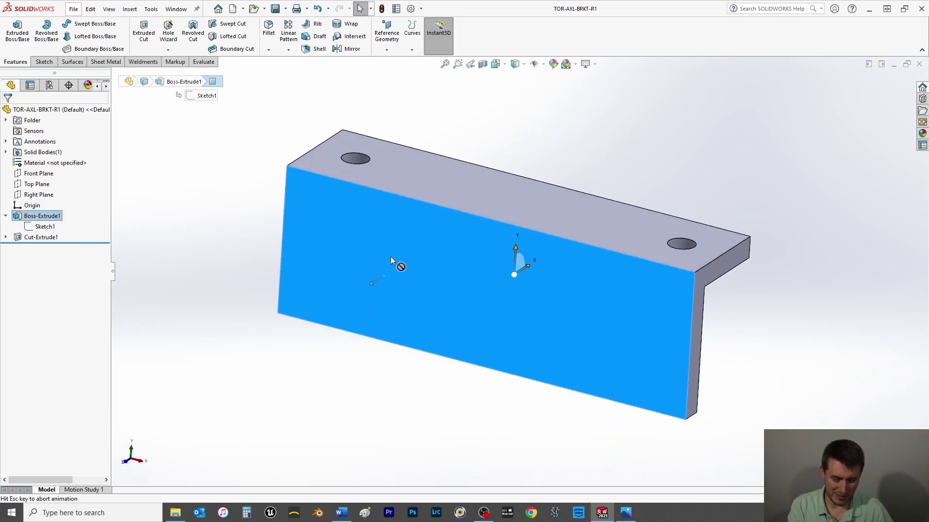
left_click(169, 325)
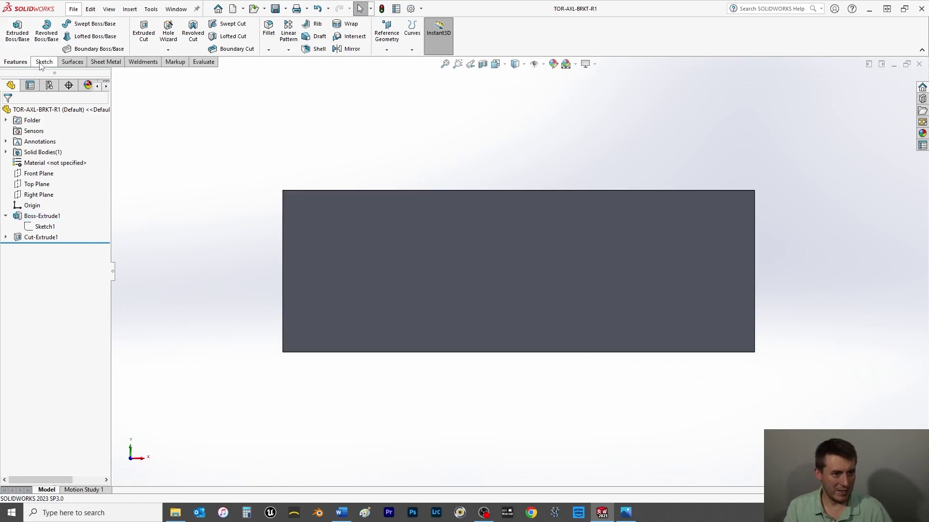
left_click(317, 228)
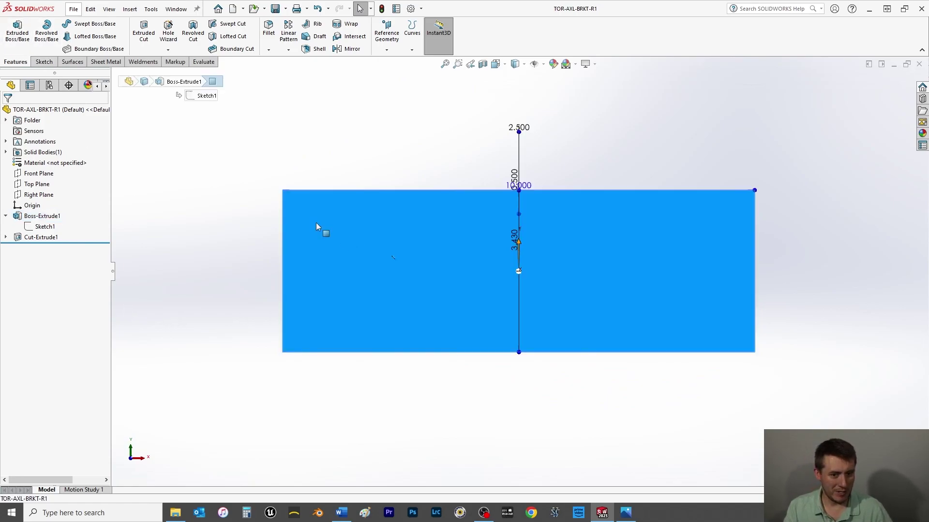
left_click(44, 62)
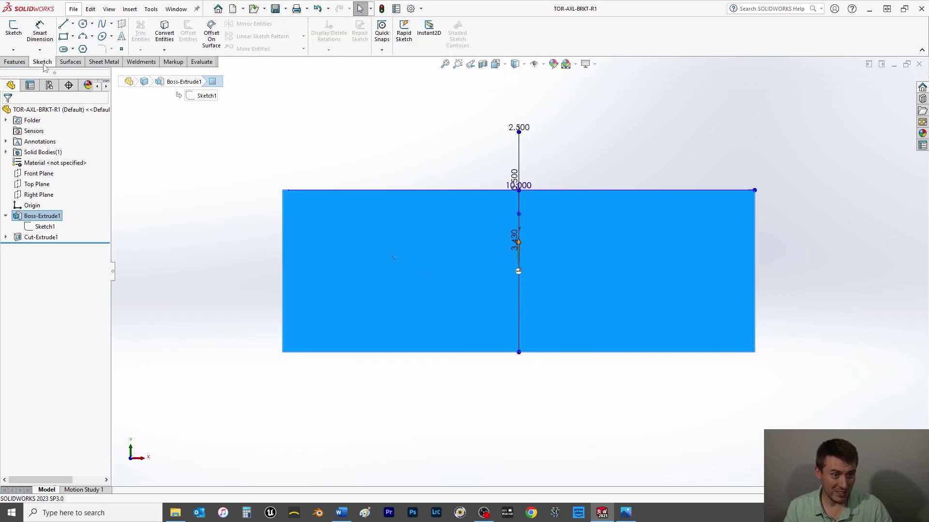
left_click(13, 30)
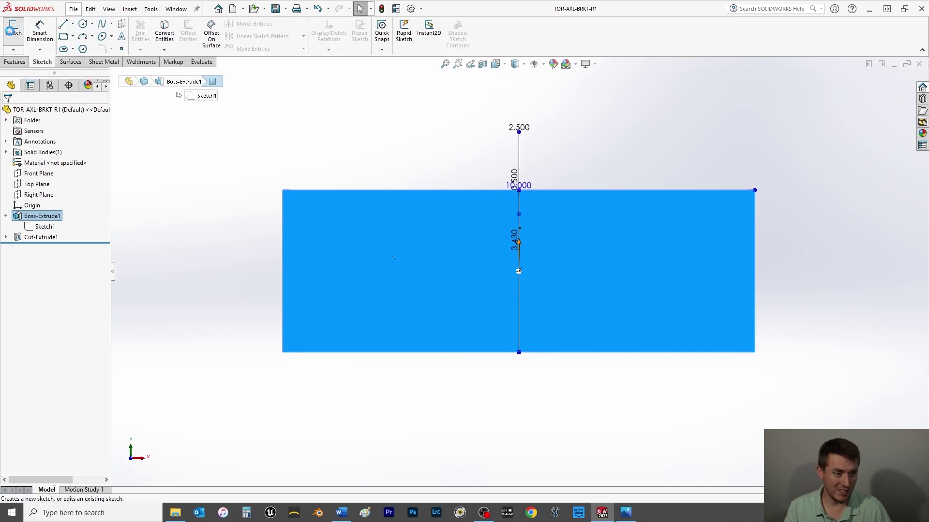
Step: Draw a horizontal centerline across the front face from left edge to right edge
left_click(73, 23)
left_click(79, 46)
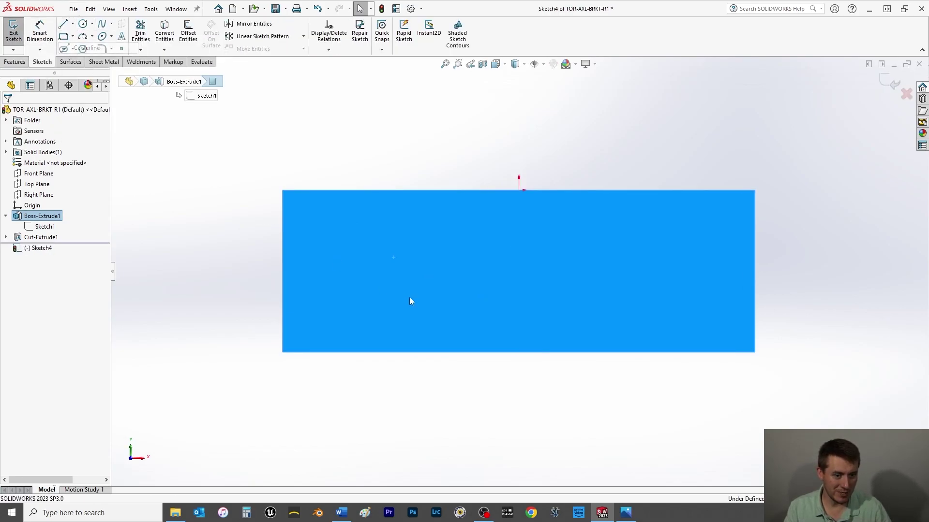
left_click(282, 242)
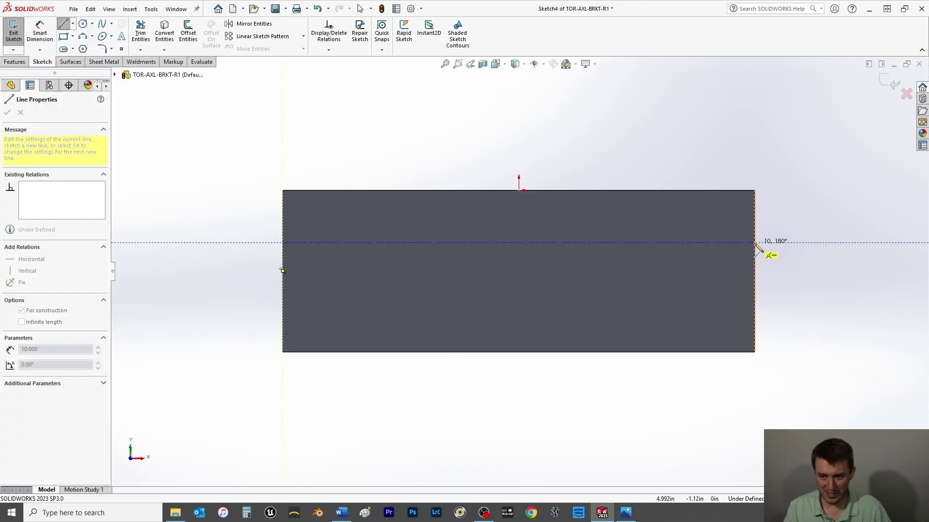
left_click(754, 242)
right_click(793, 169)
left_click(811, 180)
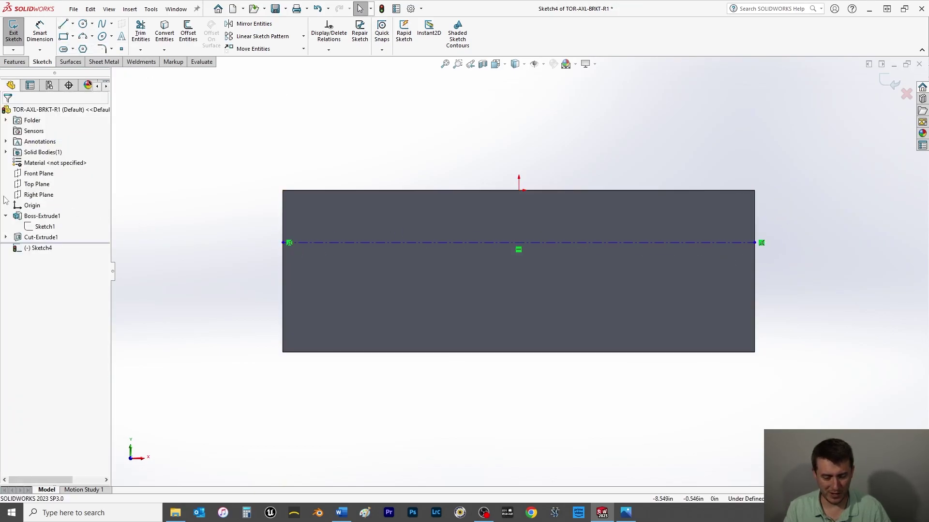
Step: Dimension the centerline 1.625 in below the face's top edge
left_click(39, 32)
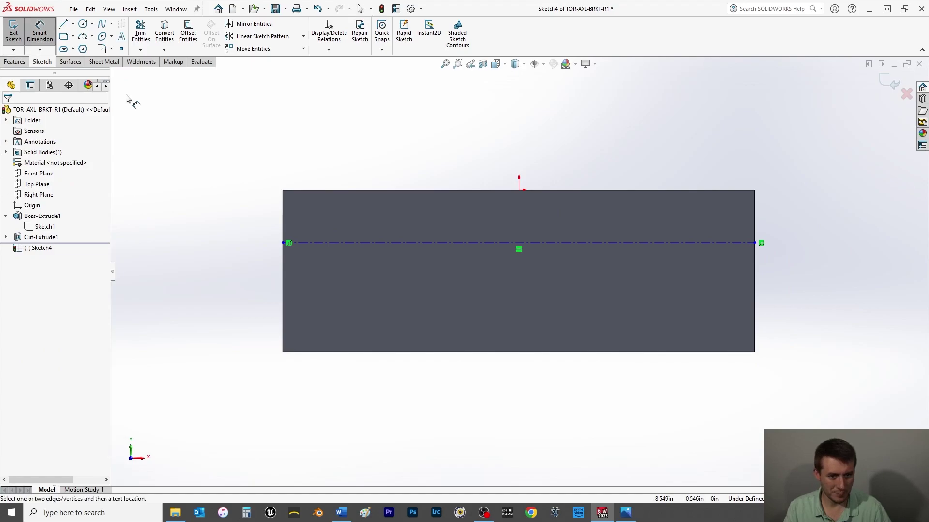
left_click(322, 242)
left_click(331, 190)
left_click(241, 218)
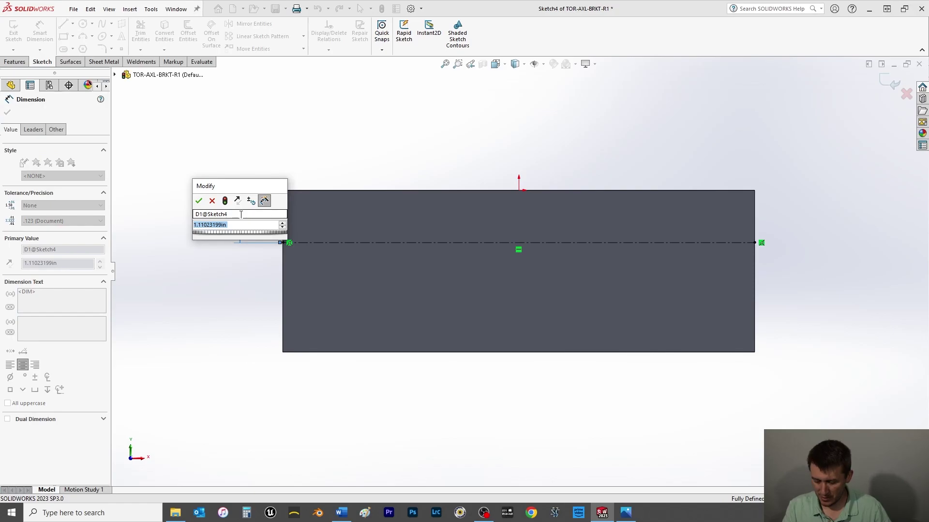
key("Return")
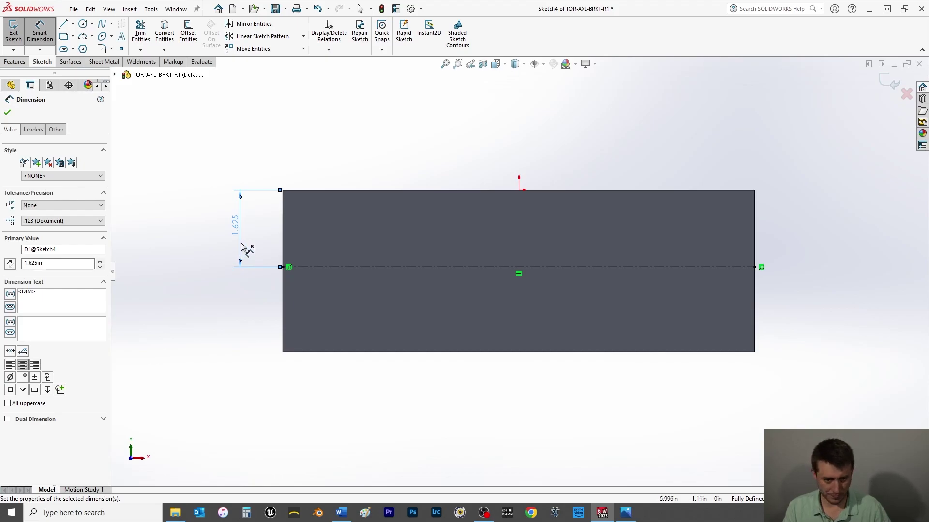
left_click(7, 114)
left_click(83, 24)
Step: Sketch a left circle and a right circle centred on the front-face centerline
left_click(340, 268)
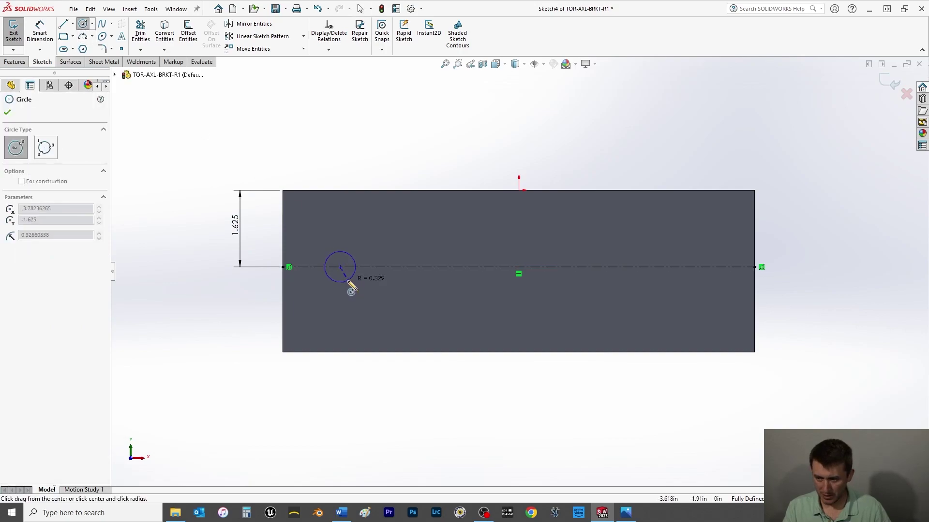
left_click(349, 284)
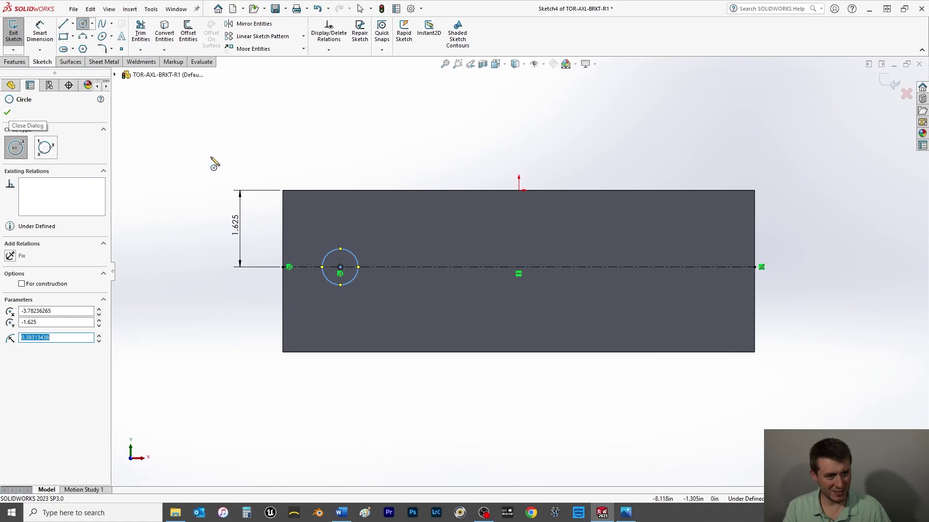
left_click(710, 267)
left_click(718, 278)
key("Escape")
middle_click_drag(512, 253, 440, 300)
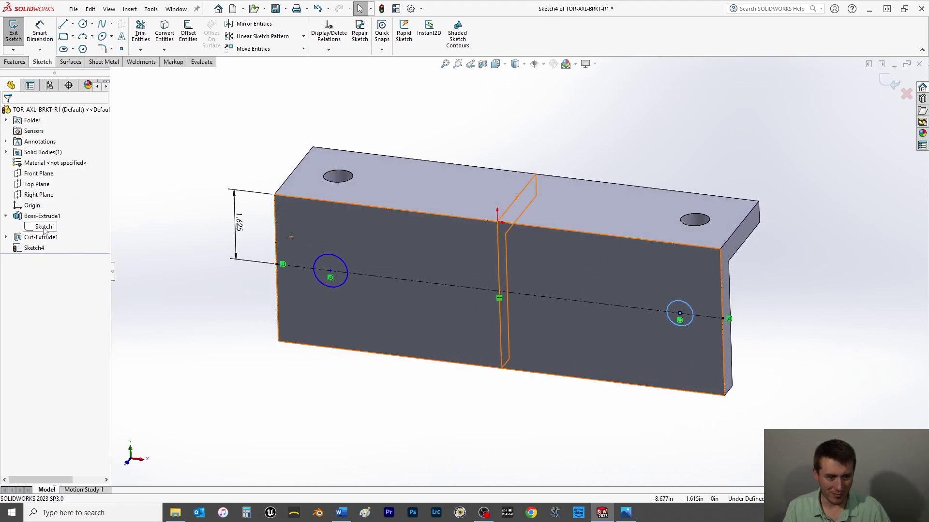
left_click(6, 237)
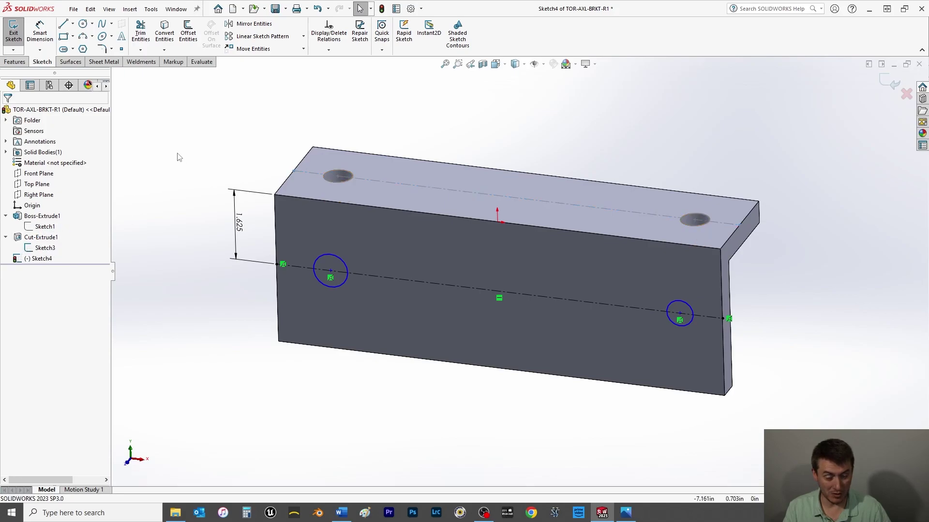
Step: Align the left circle's centre vertically with the left top-face hole centre
right_click(40, 250)
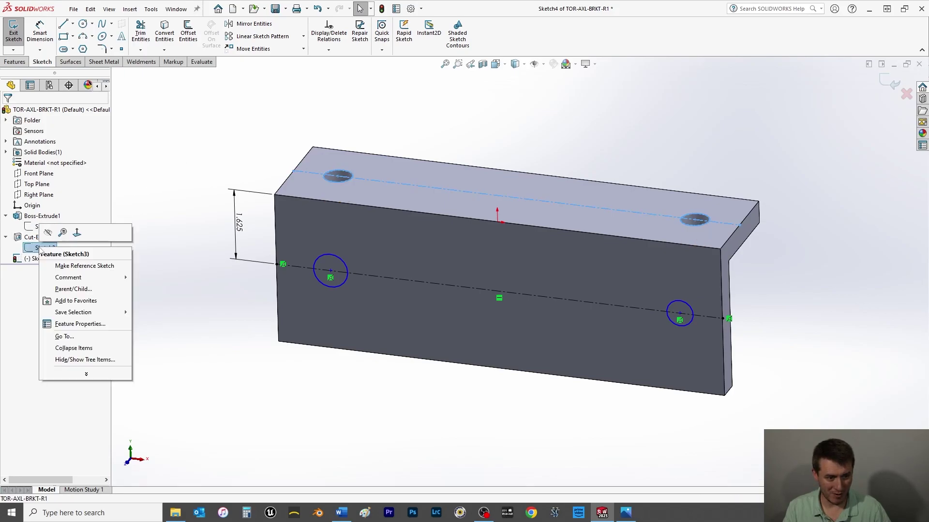
left_click(47, 234)
right_click(45, 249)
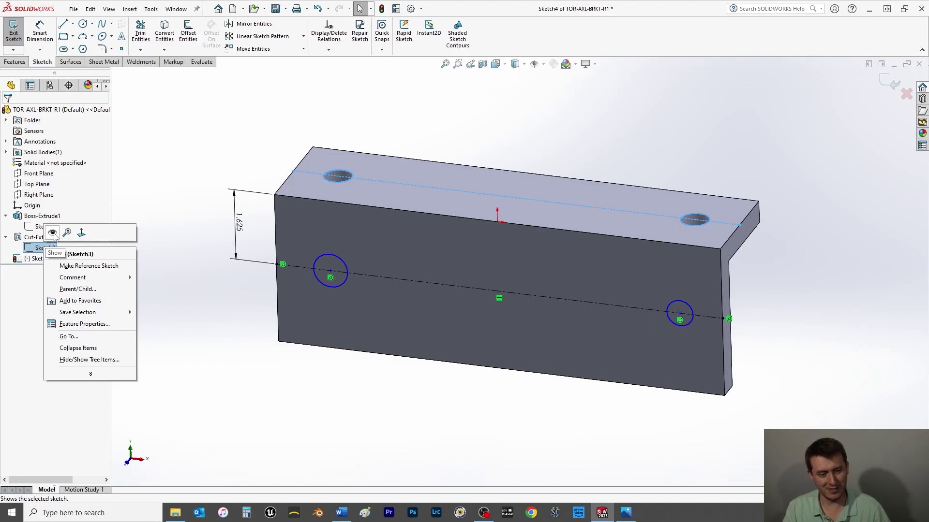
left_click(52, 234)
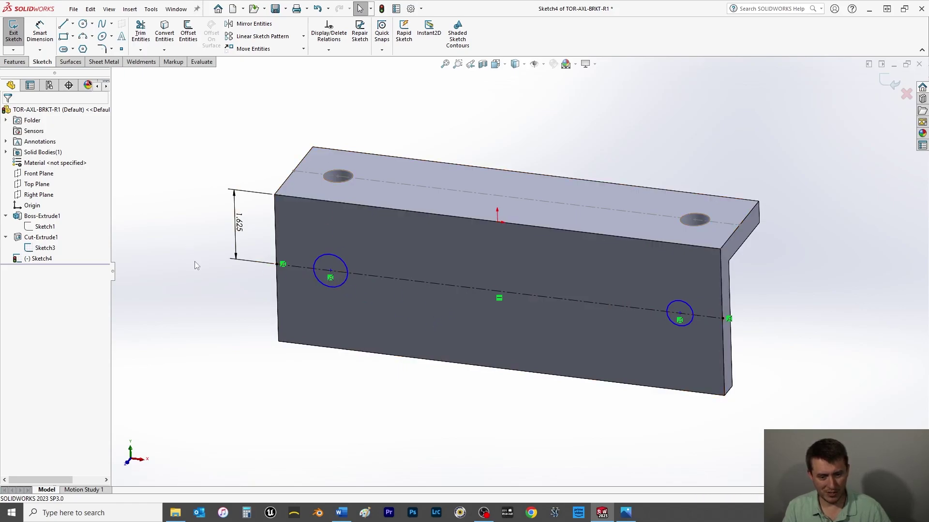
left_click(330, 271)
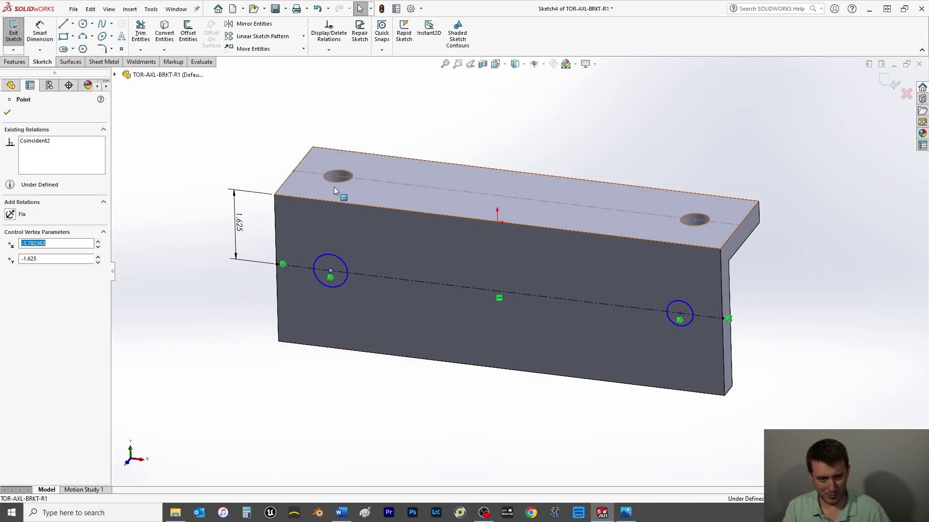
left_click(338, 177, "ctrl")
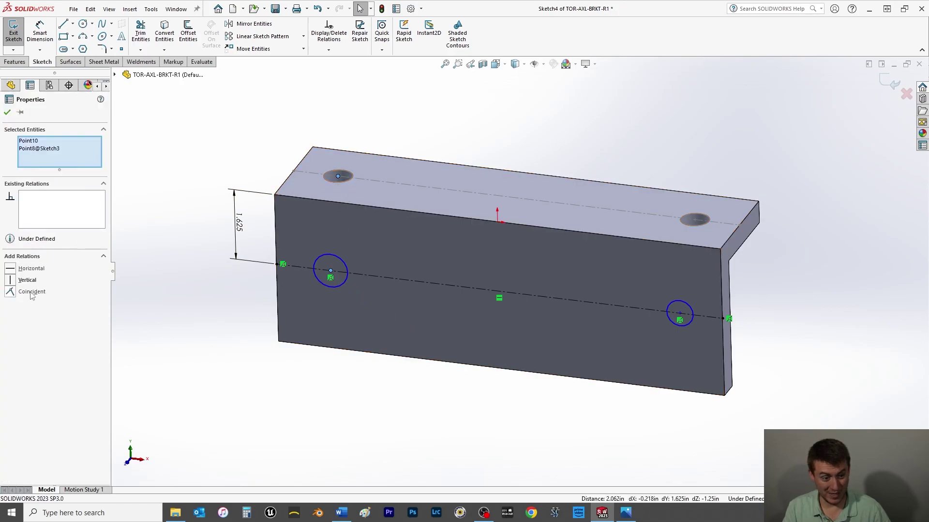
left_click(9, 280)
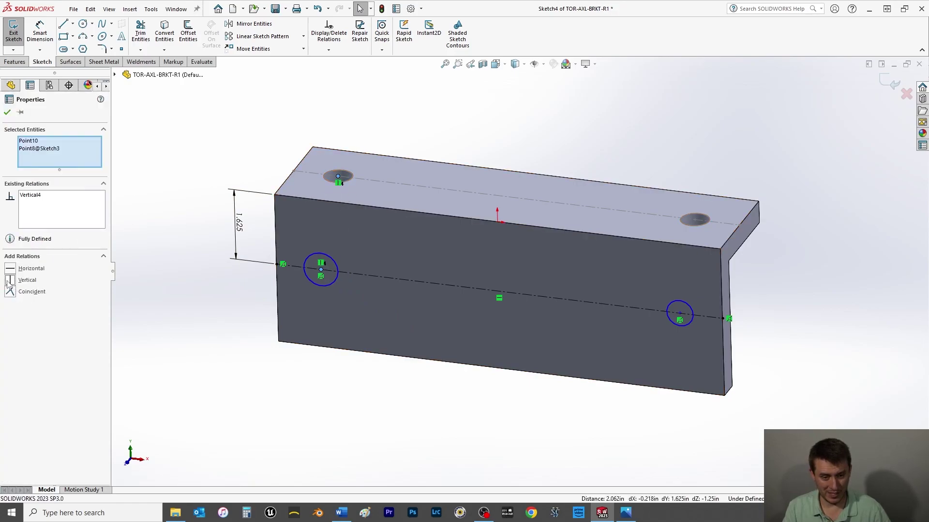
left_click(12, 115)
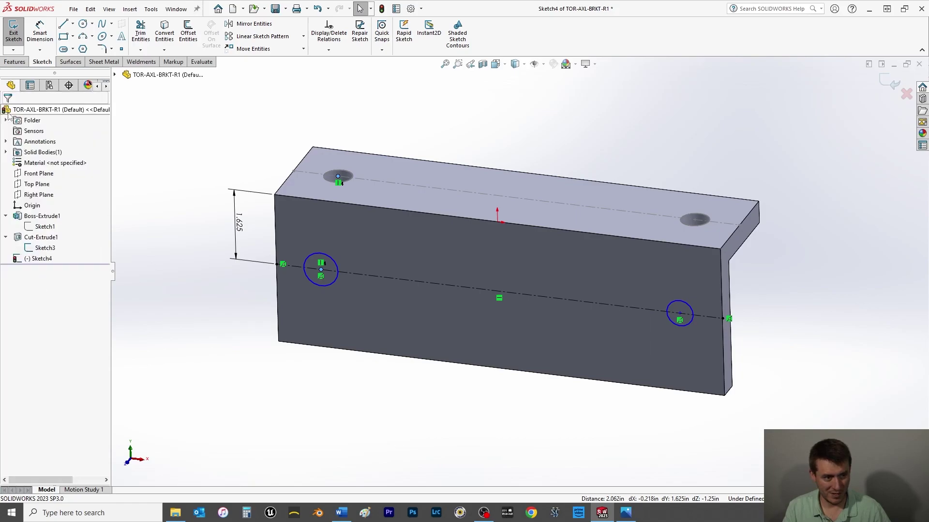
Step: Align the right circle's centre vertically with the right hole, deleting the conflicting Coincident
left_click(679, 313)
left_click(695, 220, "ctrl")
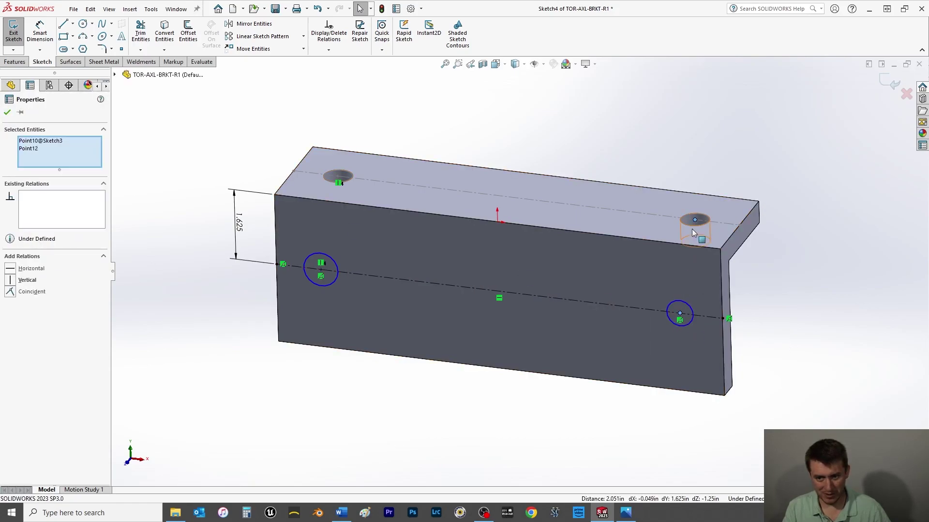
left_click(12, 292)
left_click(41, 202)
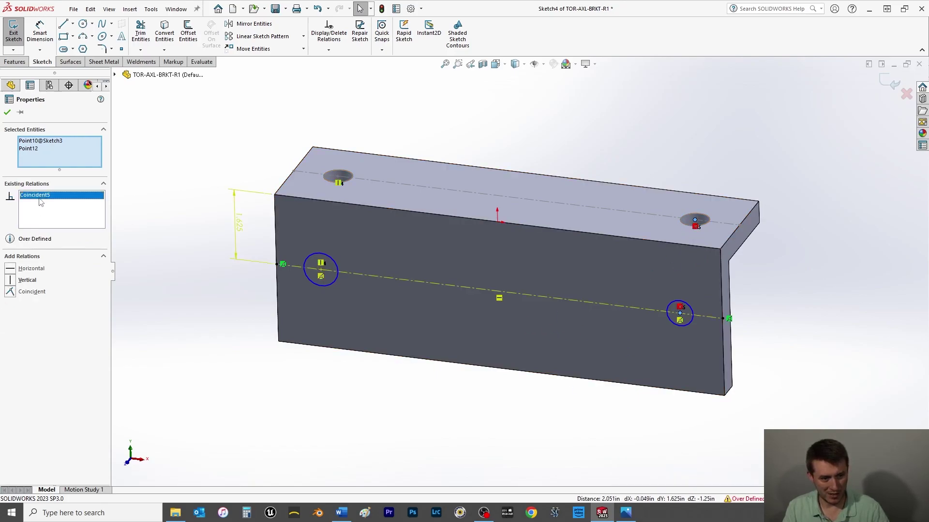
key("Delete")
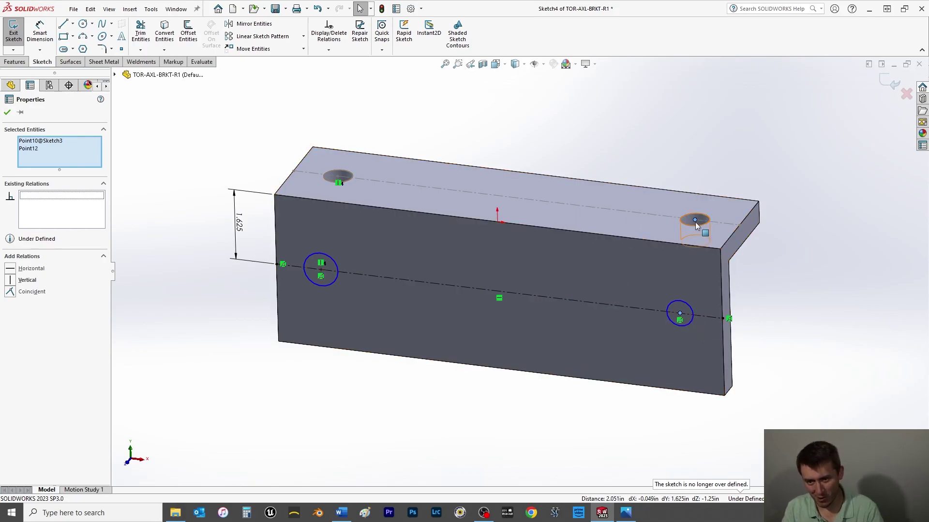
left_click(10, 280)
left_click(8, 112)
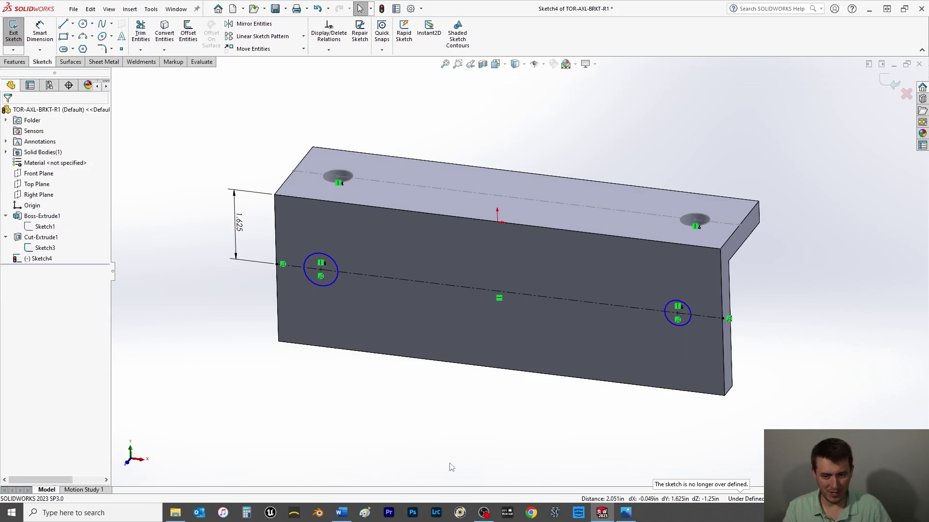
key("space")
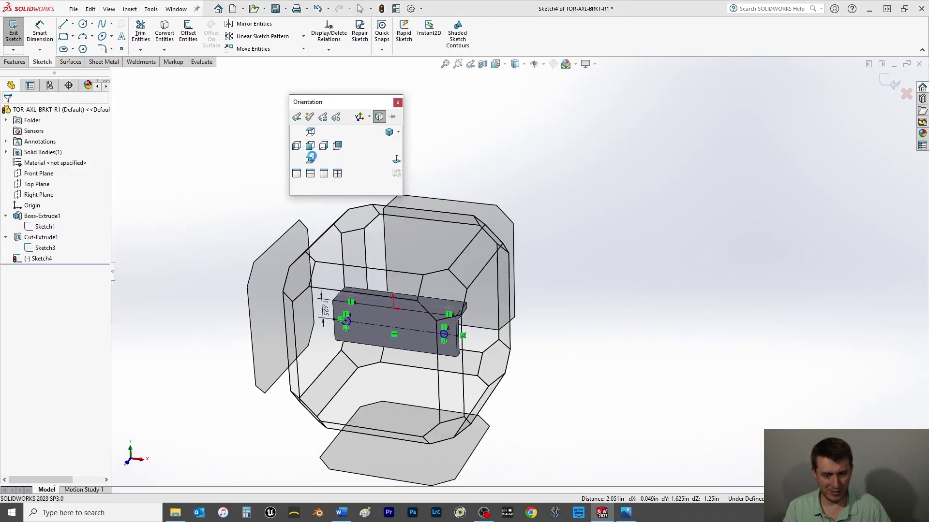
key("ctrl+8")
left_click(412, 344)
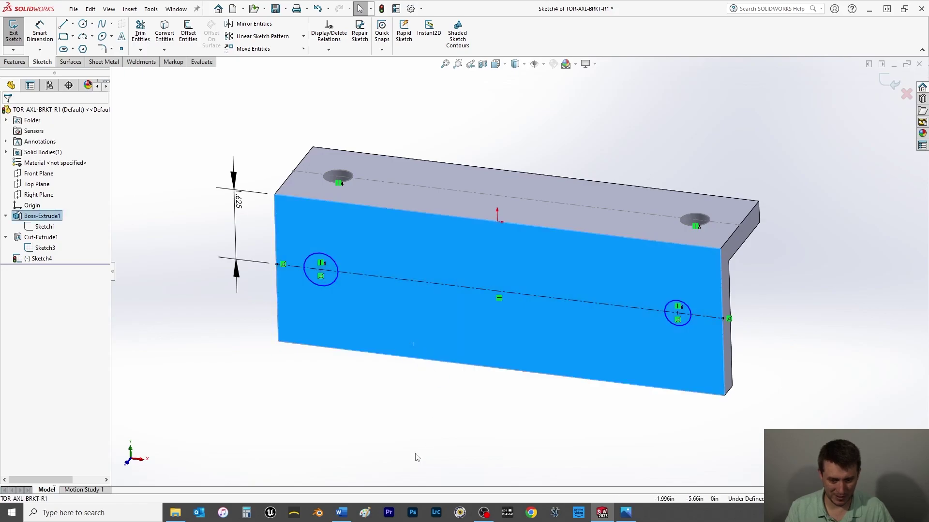
key("ctrl+8")
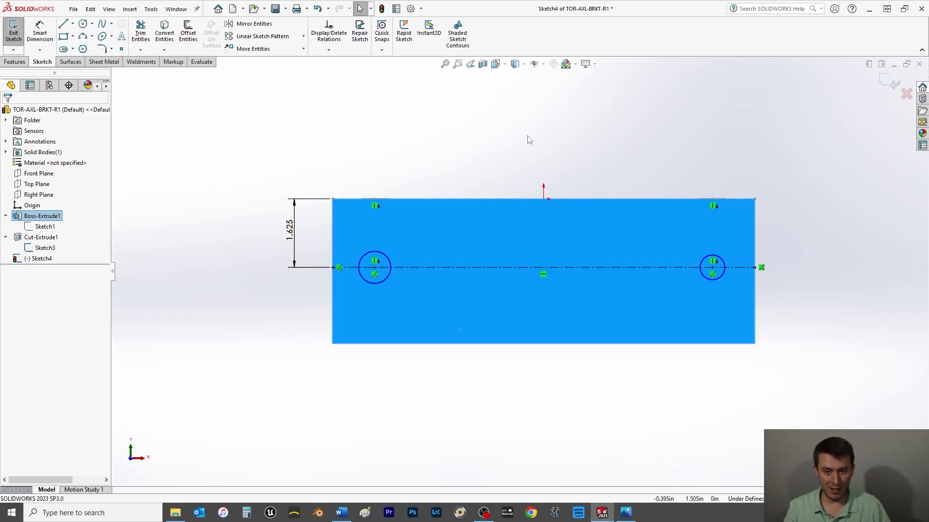
mouse_move(527, 138)
middle_mouse_down()
mouse_move(508, 230)
mouse_move(275, 150)
middle_mouse_up()
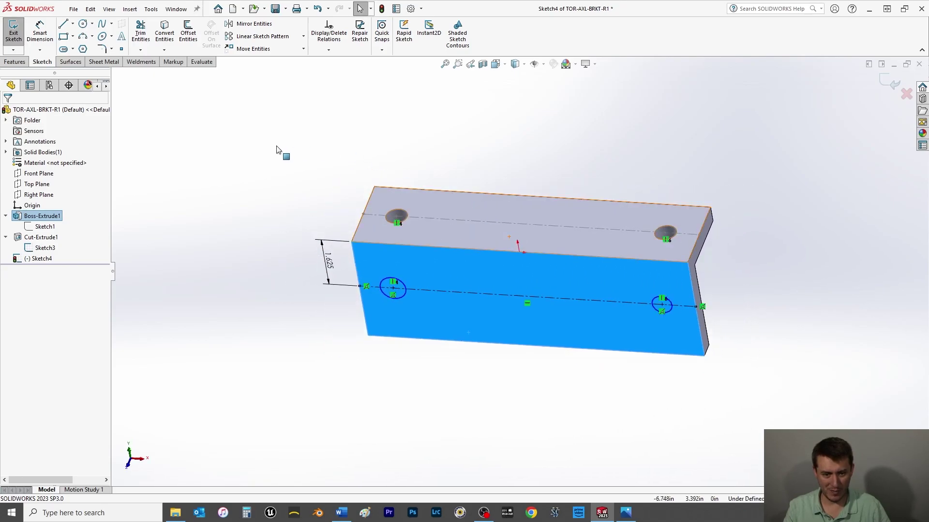
left_click(388, 224)
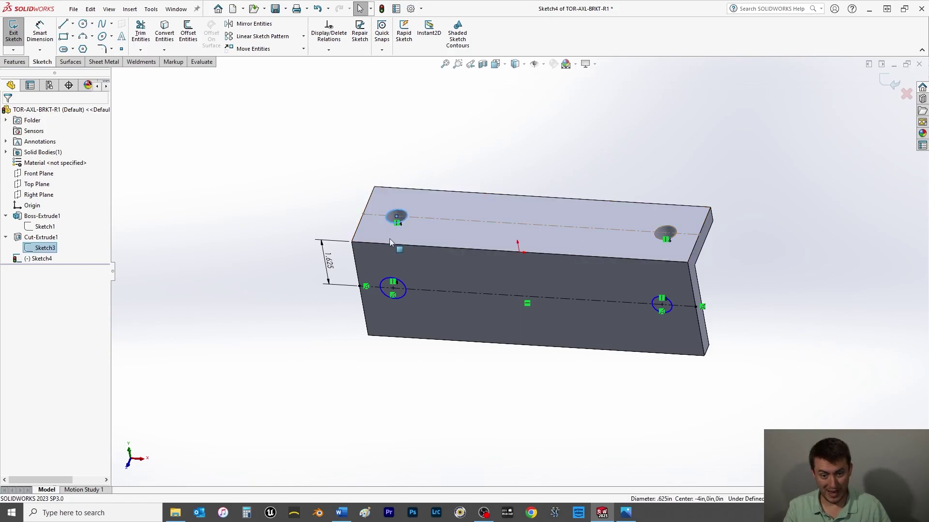
left_click(386, 284, "ctrl")
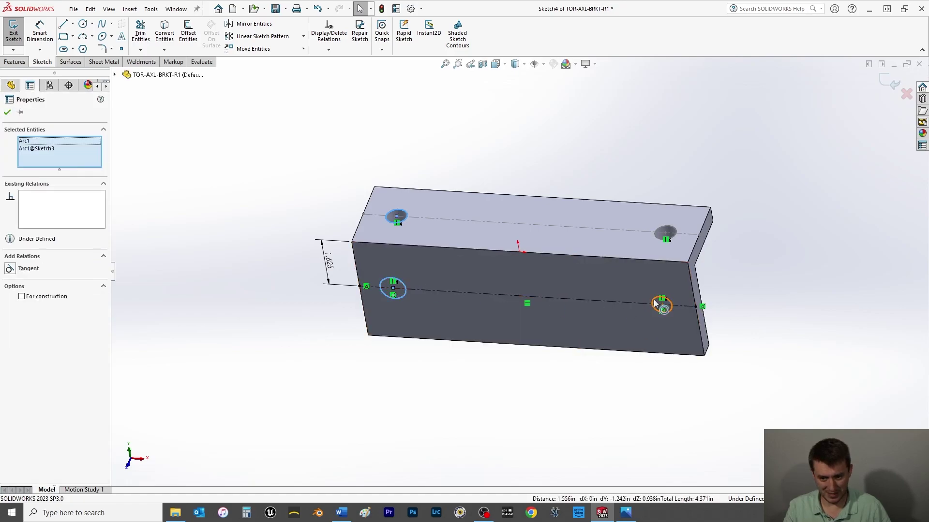
left_click(654, 303, "ctrl")
left_click(237, 223)
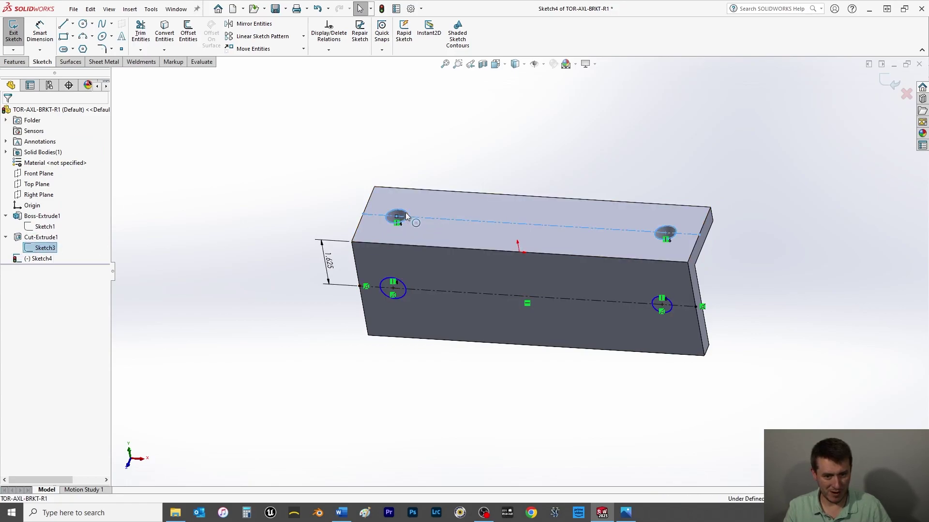
left_click(387, 296)
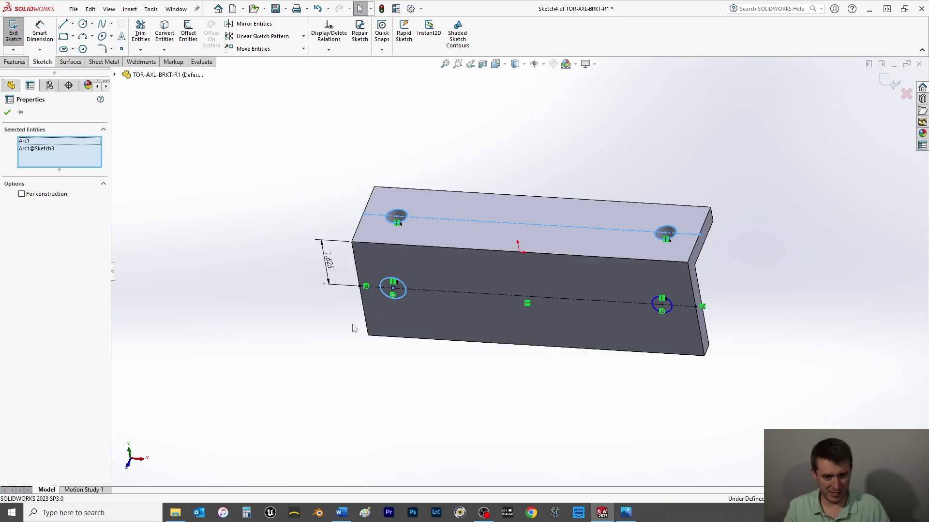
left_click(332, 352)
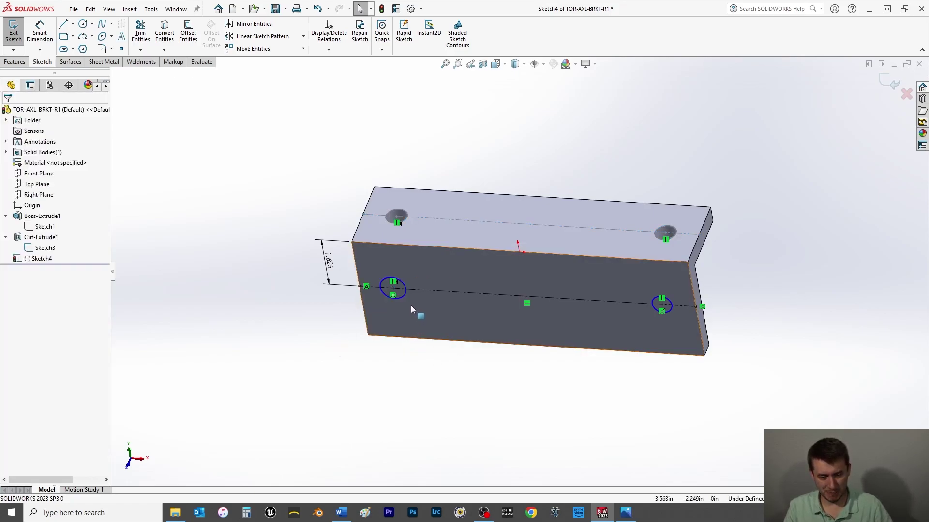
left_click(406, 217)
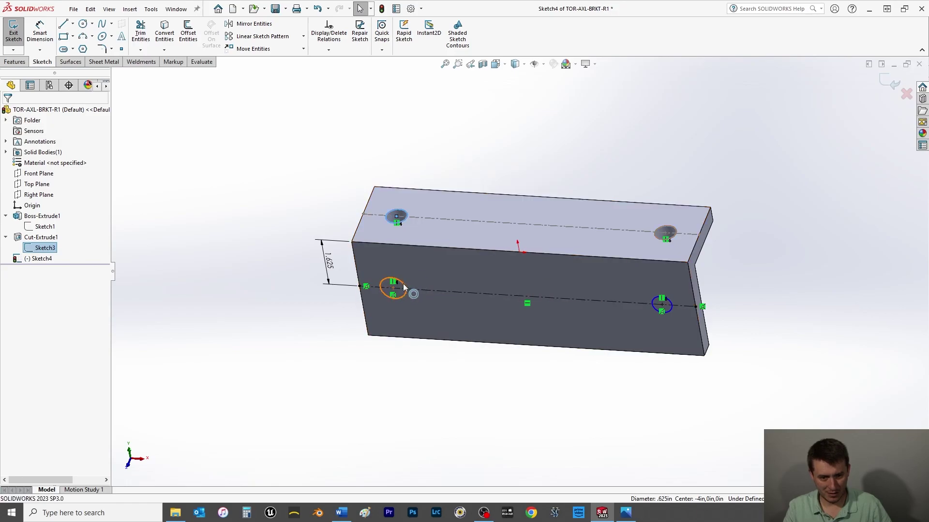
left_click(403, 286, "ctrl")
left_click(300, 357)
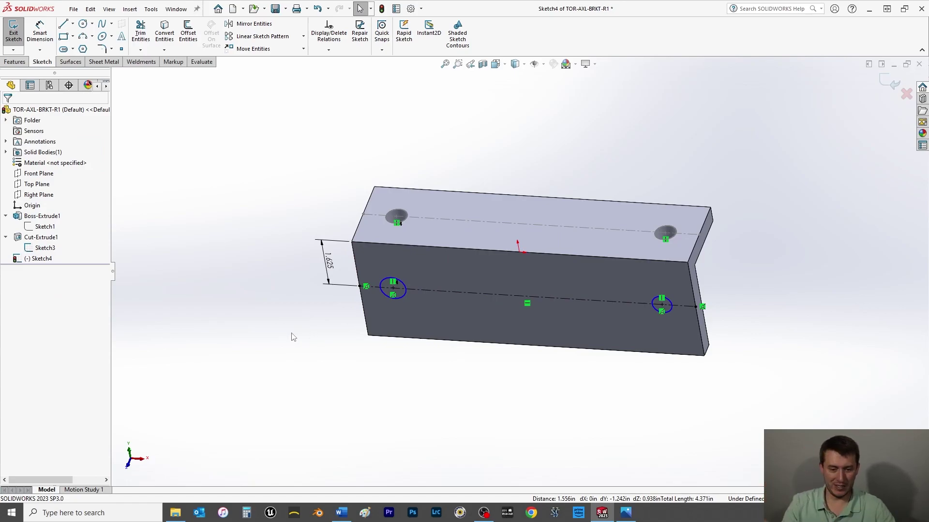
Step: Dimension the left front circle to a 0.625 in diameter
left_click(39, 32)
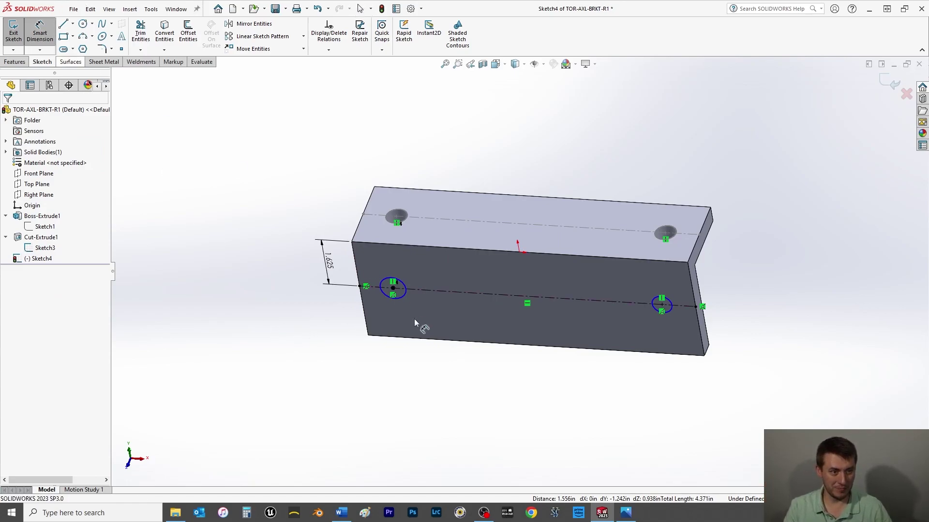
left_click(381, 283)
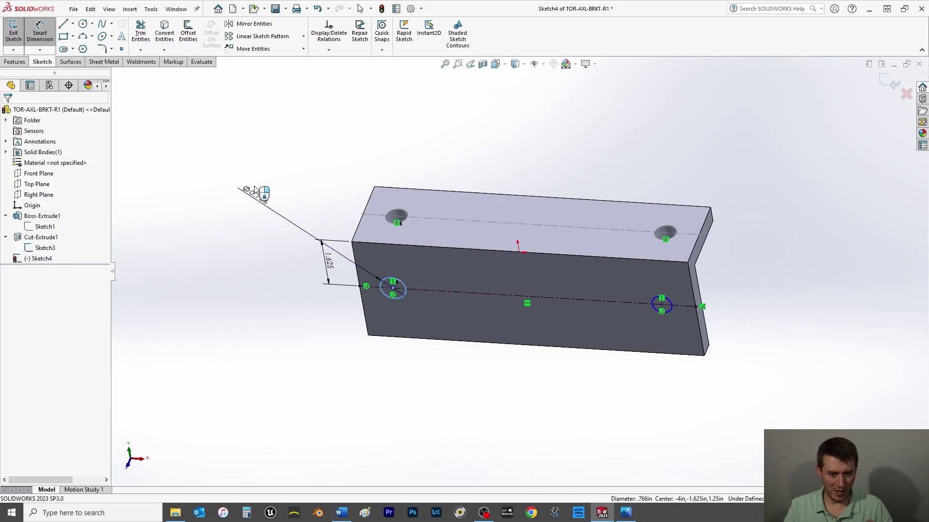
left_click(257, 188)
type(".625")
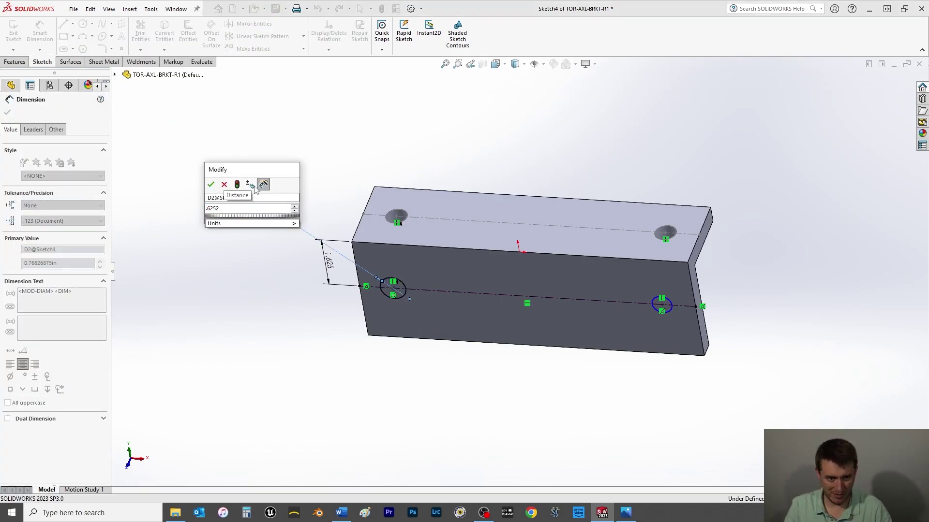
key("Return")
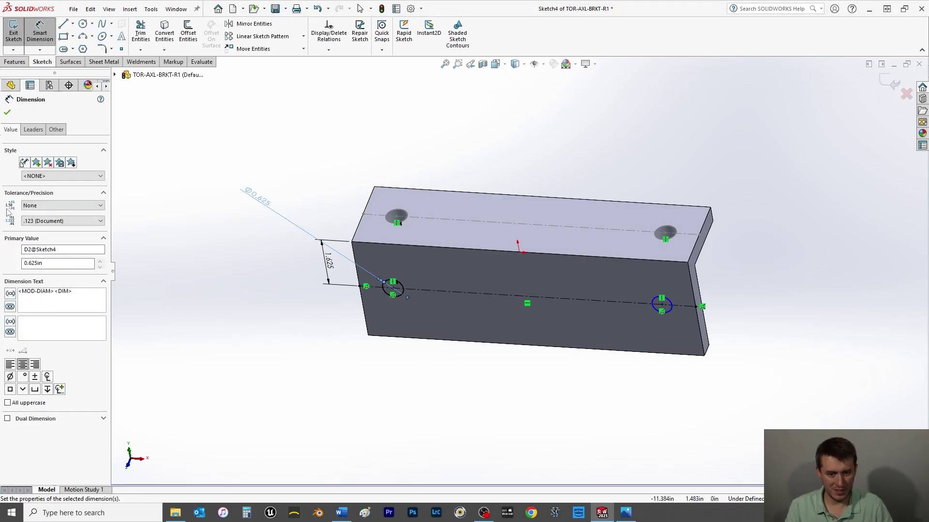
left_click(8, 113)
Step: Make the right front circle equal to the left one
left_click(403, 289)
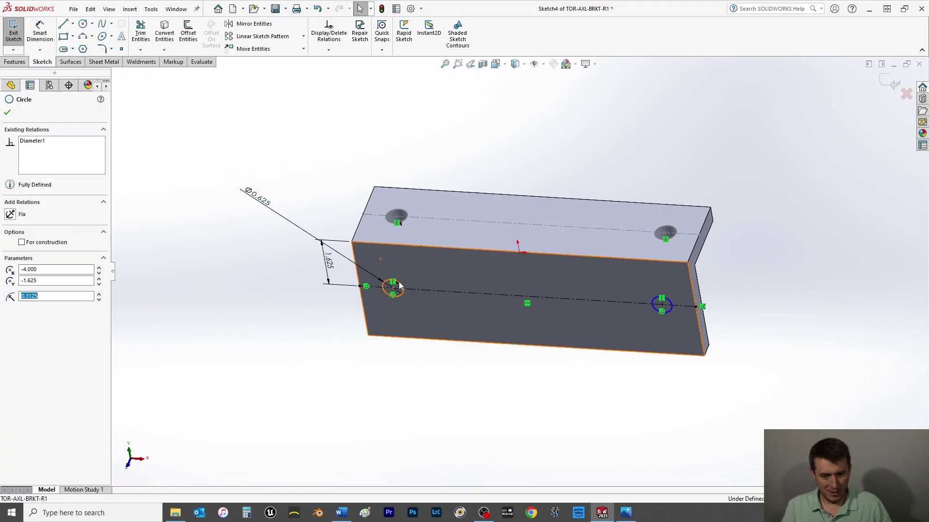
left_click(652, 304, "ctrl")
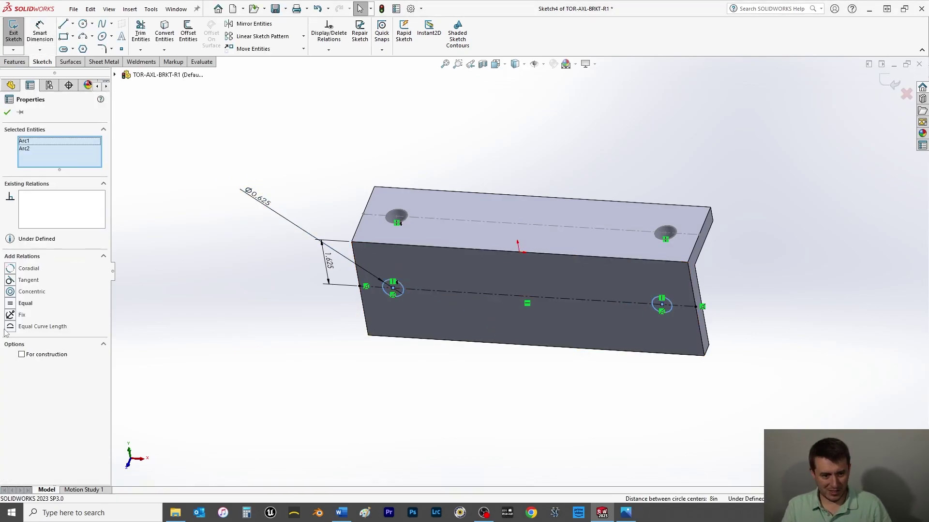
left_click(11, 303)
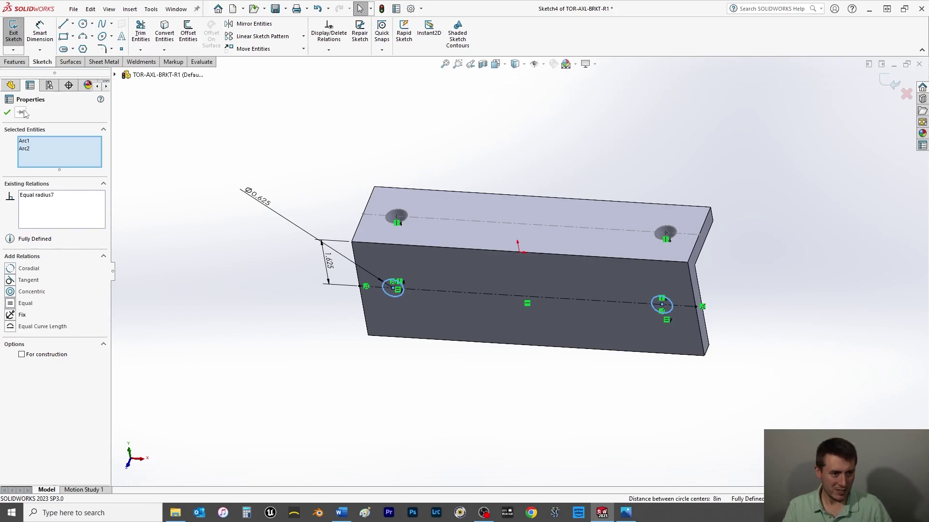
left_click(8, 112)
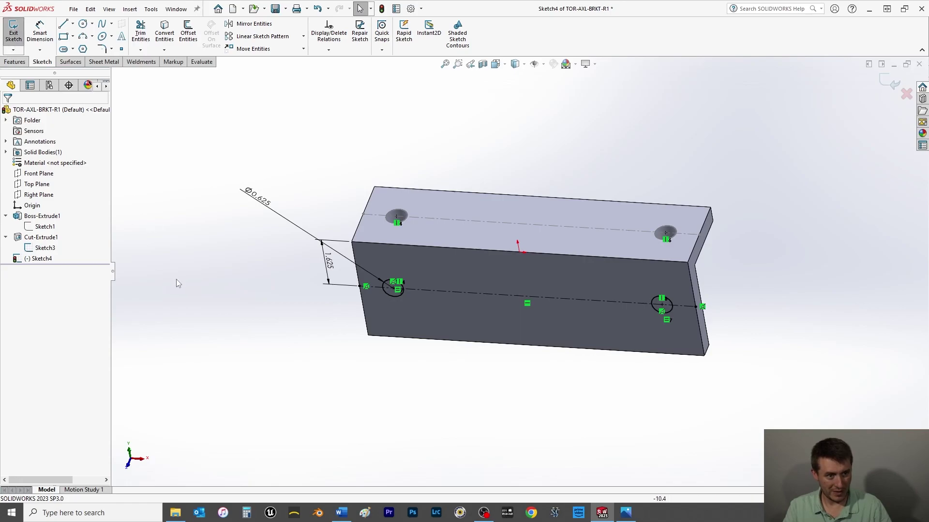
Step: Start an extruded cut from Sketch4 and remove the half-circle regions picked by mistake
left_click(15, 62)
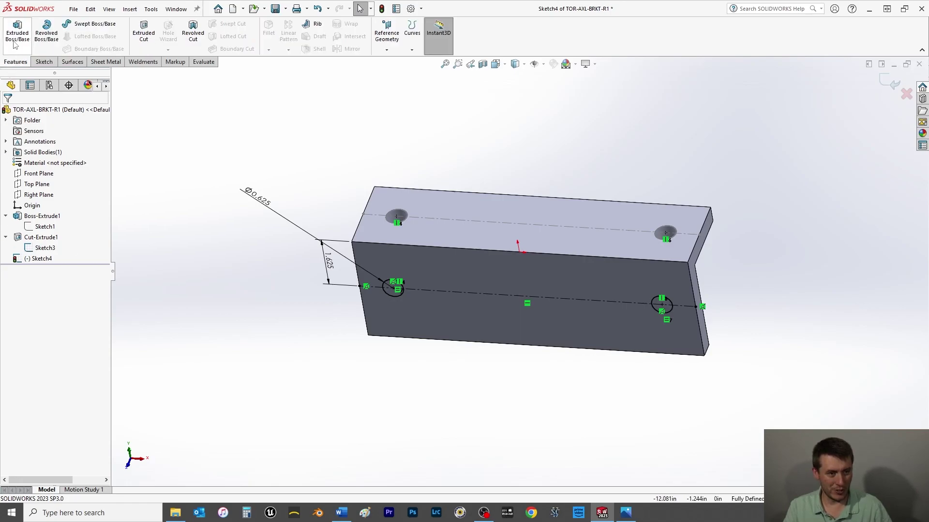
left_click(144, 33)
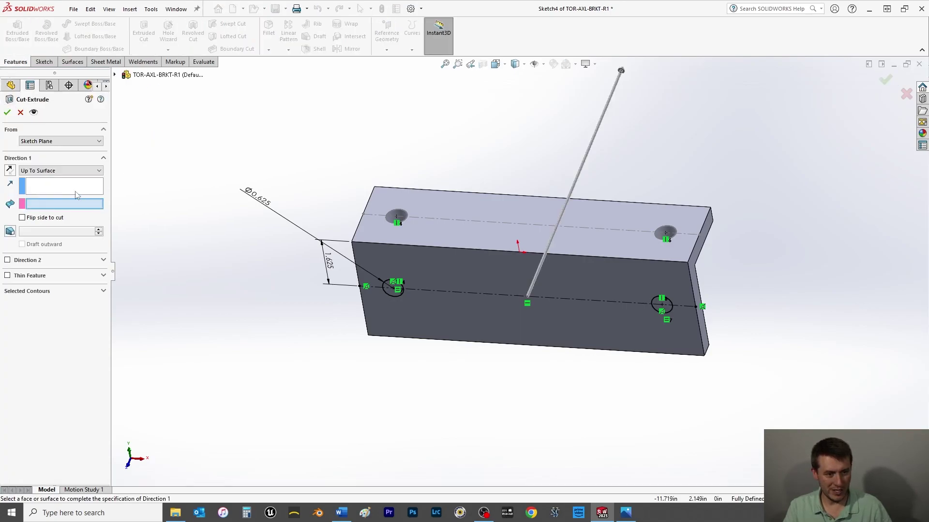
mouse_move(478, 363)
middle_mouse_down()
mouse_move(491, 375)
mouse_move(407, 318)
middle_mouse_up()
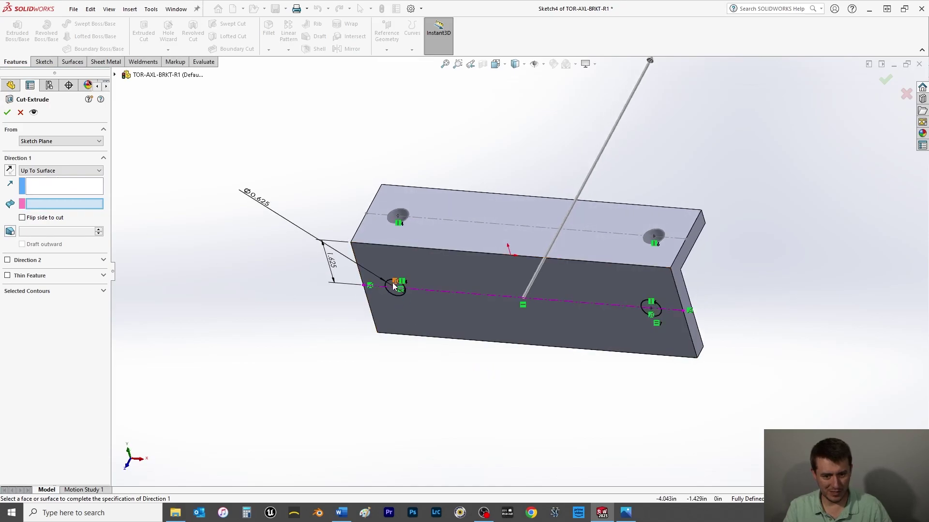
left_click(37, 293)
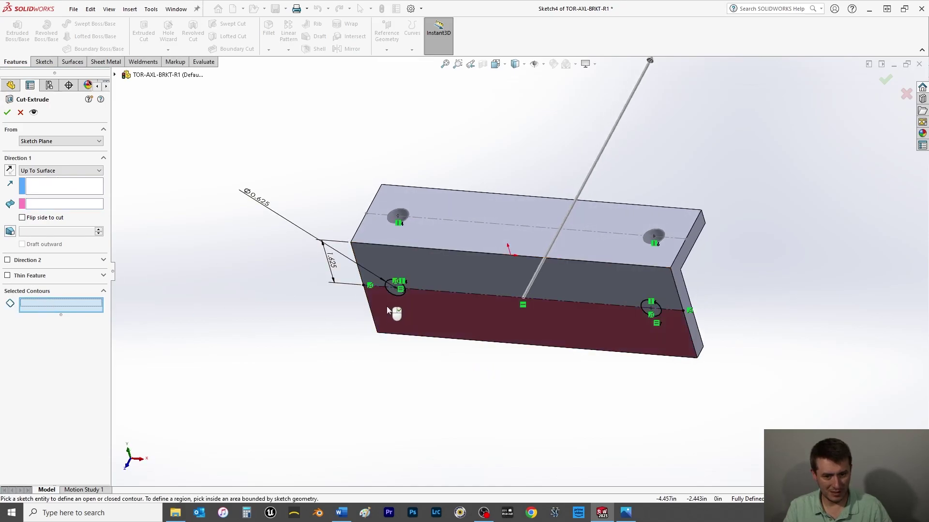
scroll(396, 295, "down", 8)
left_click(441, 249)
scroll(457, 249, "up", 4)
scroll(459, 251, "down", 6)
left_click(503, 254)
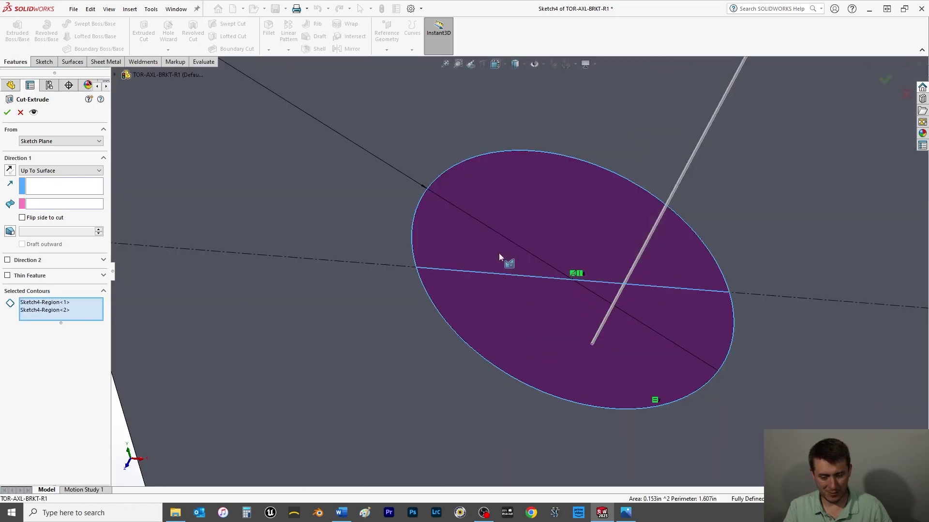
scroll(664, 300, "up", 5)
scroll(738, 298, "up", 3)
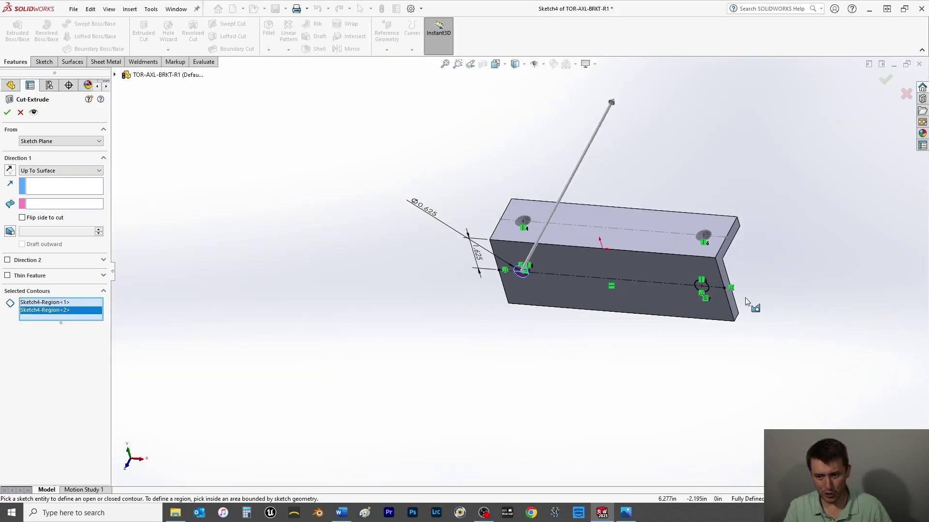
scroll(677, 286, "down", 6)
scroll(604, 288, "down", 5)
left_click(518, 286)
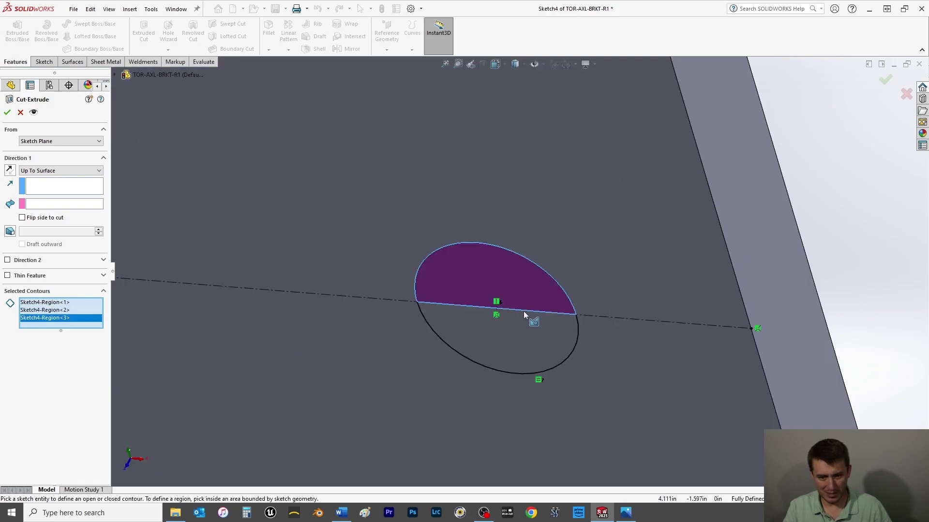
left_click(527, 327)
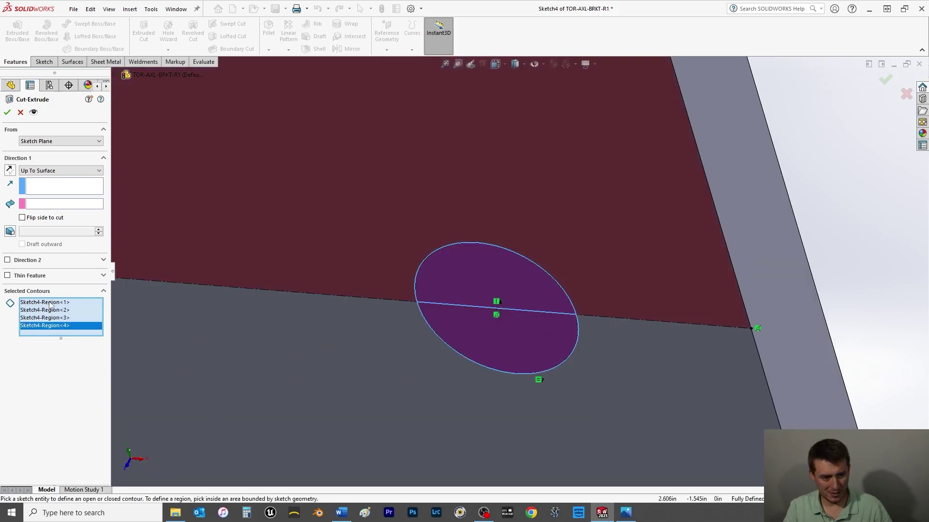
left_click(50, 302)
key("Delete")
key("Delete")
key("Delete")
key("Delete")
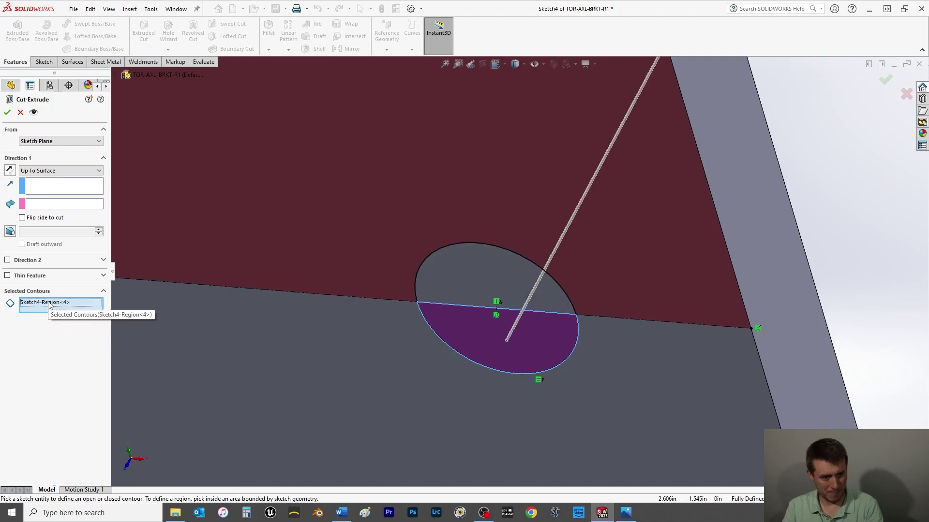
Step: Cut both whole circles Up To Surface, ending at the bracket's opposite face
left_click(577, 329)
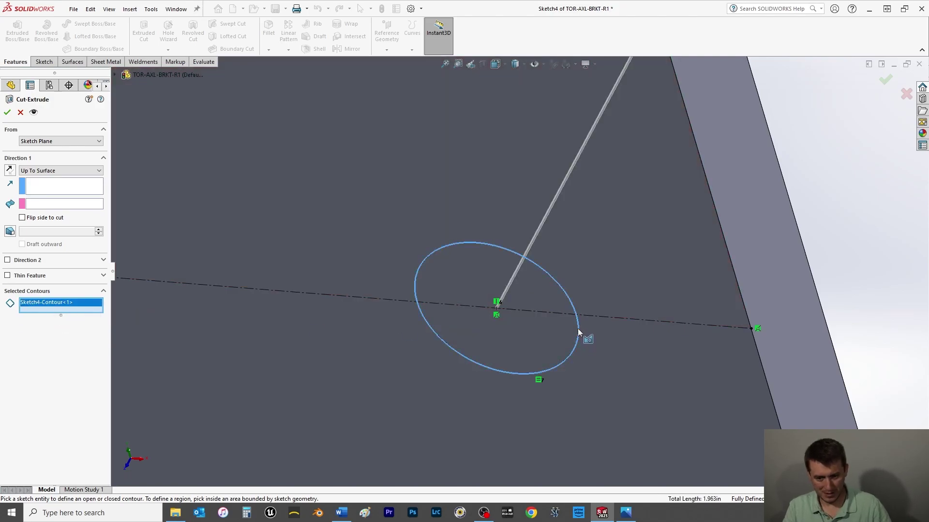
scroll(561, 336, "up", 5)
scroll(294, 266, "down", 5)
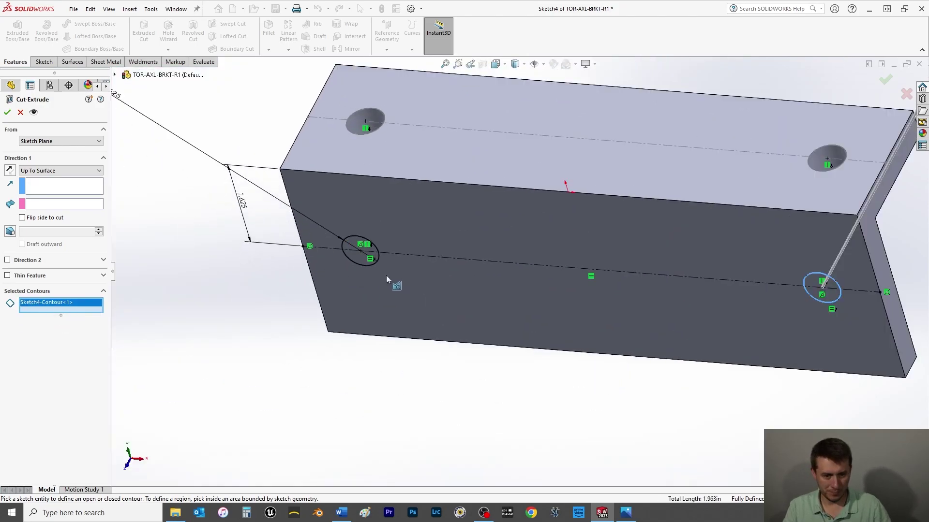
left_click(365, 267)
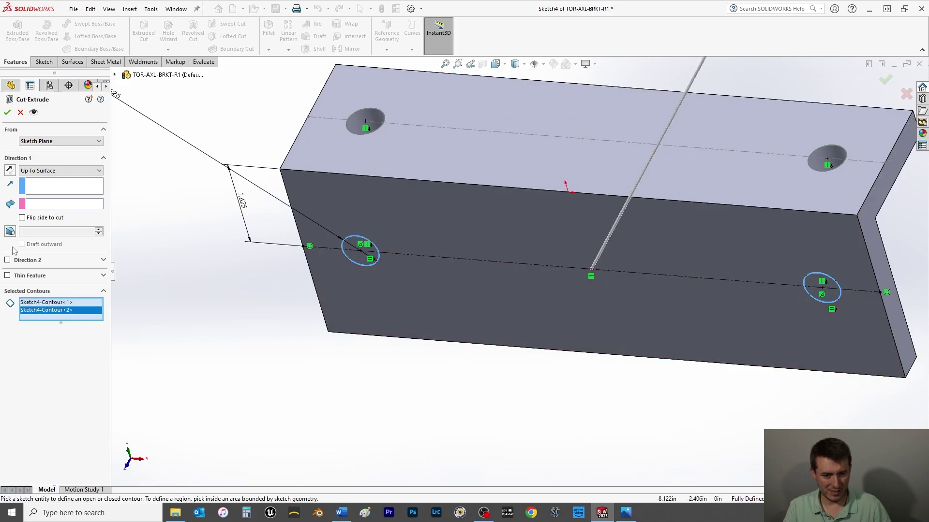
left_click(47, 206)
middle_click_drag(195, 224, 515, 338)
left_click(515, 338)
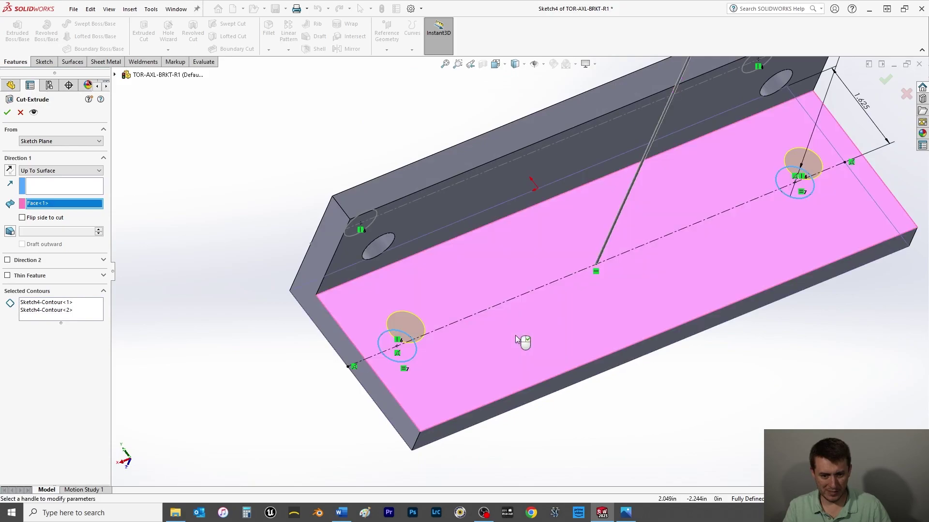
middle_click_drag(214, 362, 315, 373)
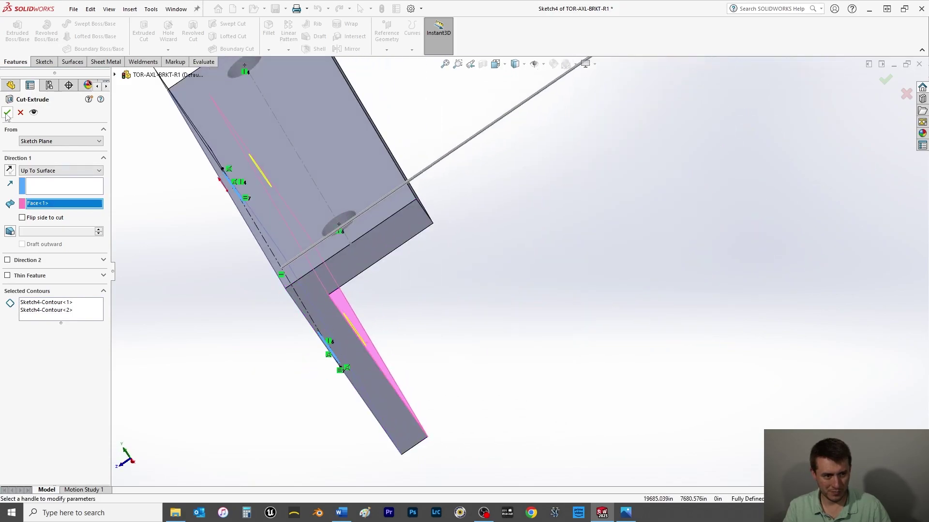
left_click(7, 113)
Step: Save TOR-AXL-BRKT-R1 with Ctrl+S and orbit to inspect the new front-face holes
middle_click_drag(572, 387, 618, 338)
scroll(577, 377, "up", 4)
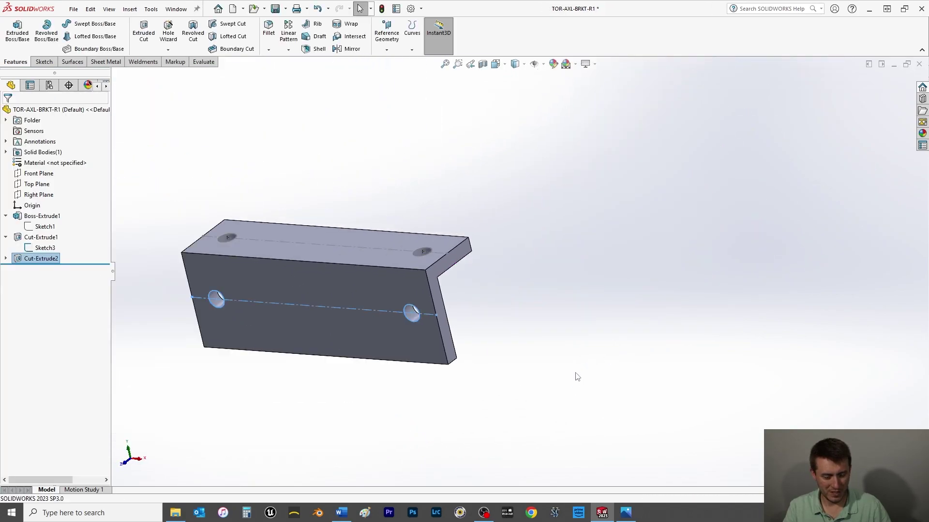
scroll(577, 377, "up", 1)
right_click(48, 247)
key("Escape")
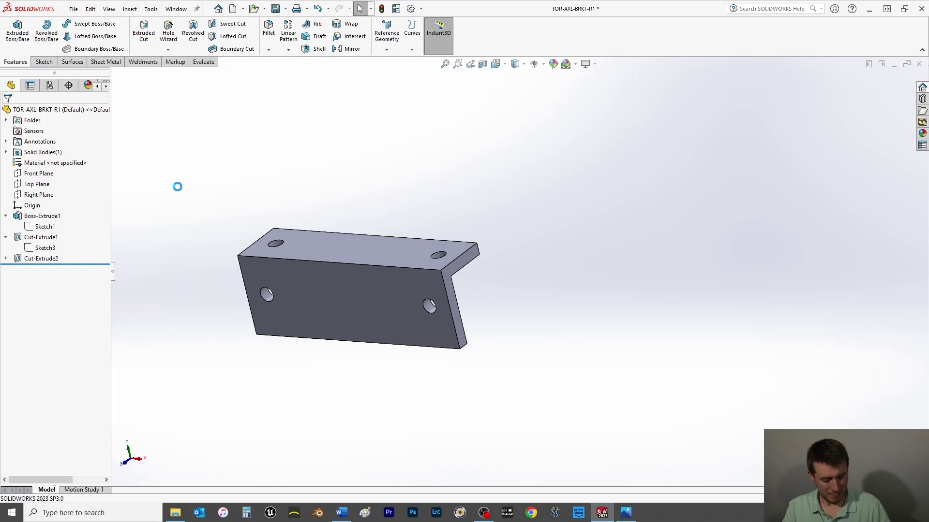
key("ctrl+s")
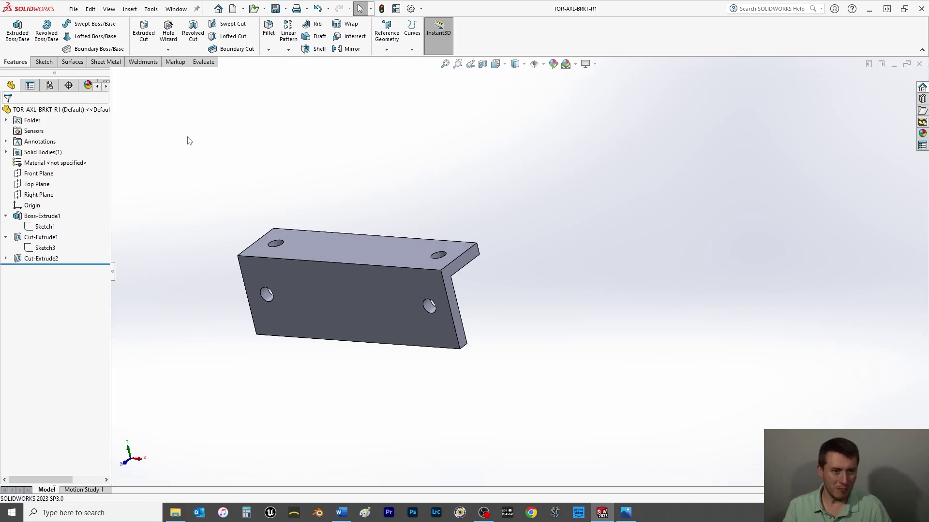
middle_click_drag(468, 353, 397, 203)
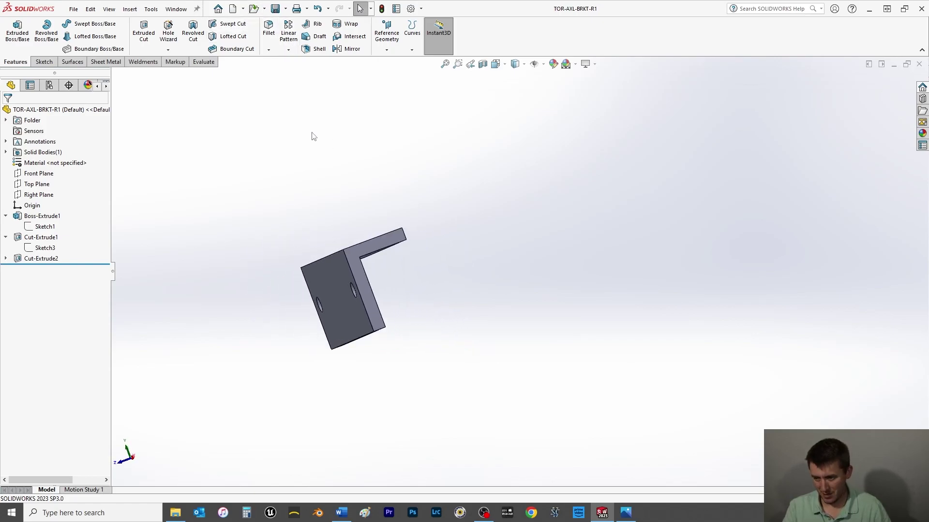
middle_click_drag(193, 268, 274, 278)
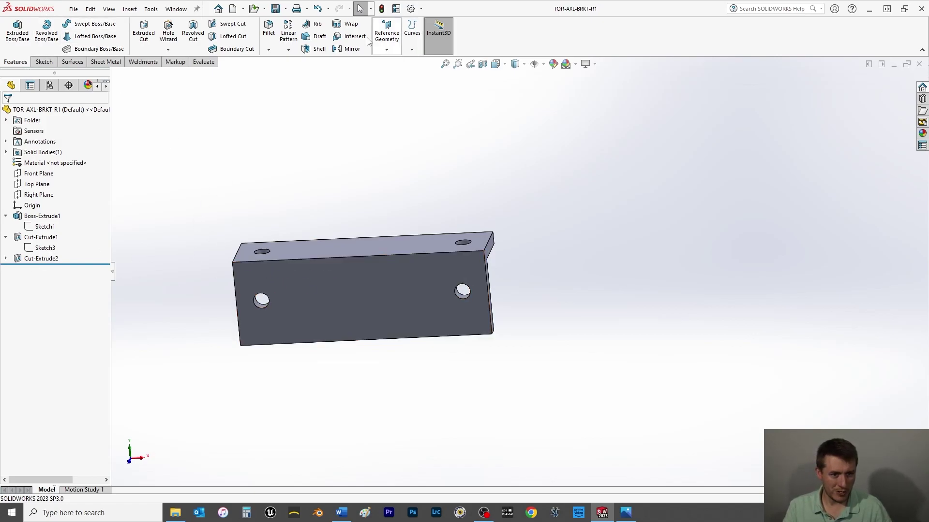
Step: Start a chamfer on the first bottom corner edge of the long flange
left_click(269, 49)
middle_click_drag(260, 371, 285, 327)
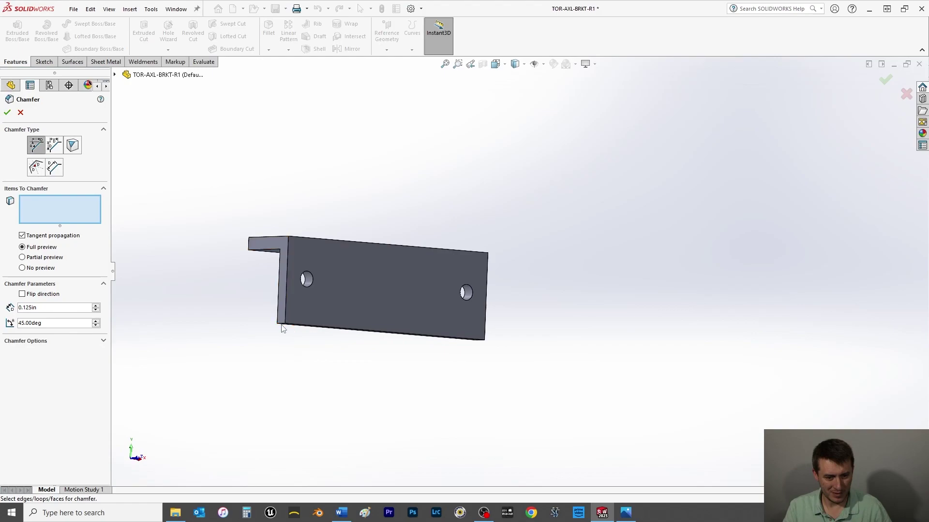
middle_click_drag(293, 360, 282, 290)
left_click(293, 261)
middle_click_drag(397, 367, 514, 342)
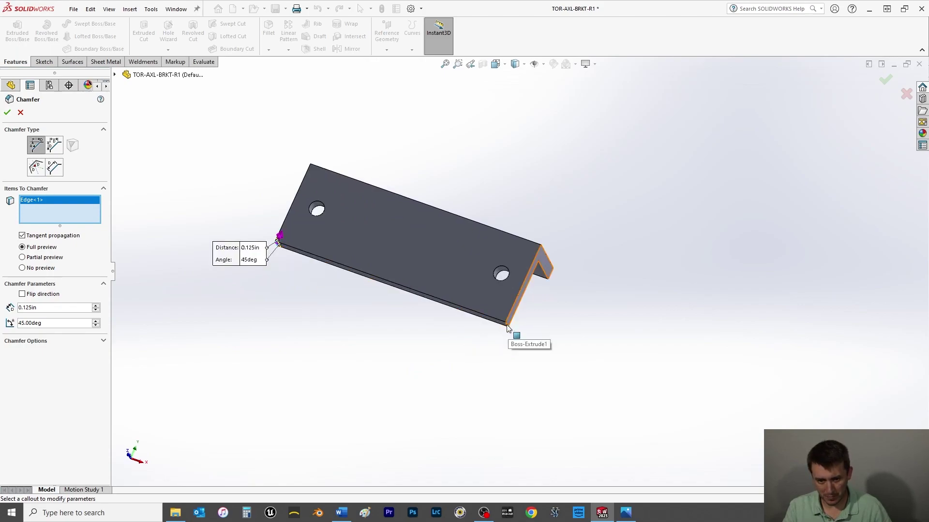
left_click(508, 328)
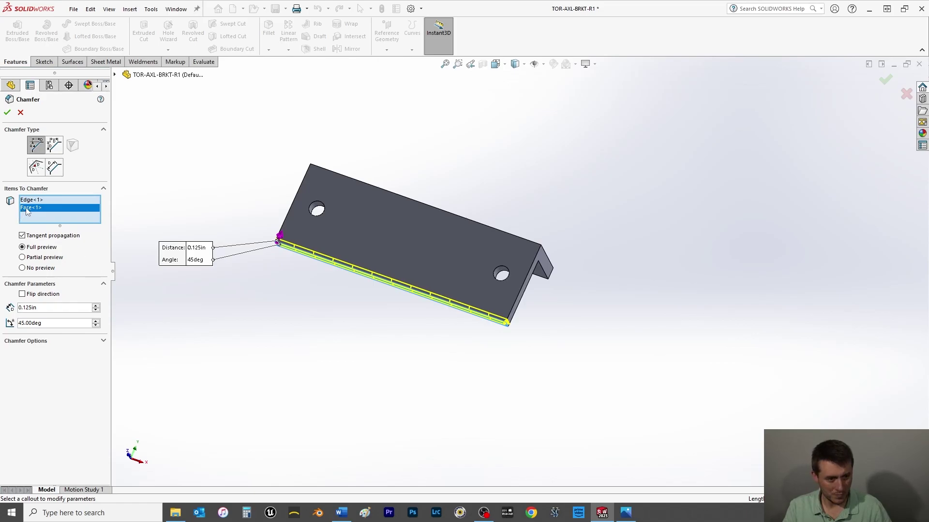
key("Delete")
Step: Add the second corner edge and set the chamfer to 1 in at 45°
scroll(604, 335, "down", 3)
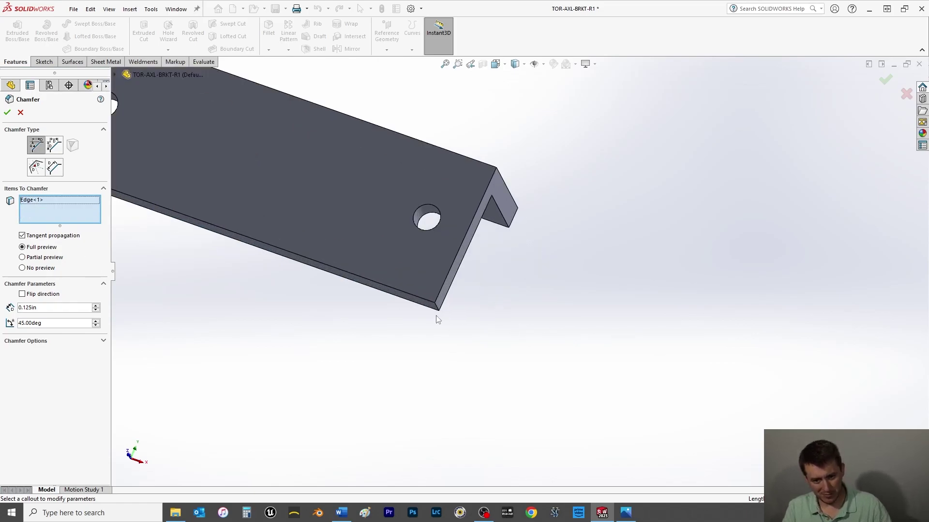
scroll(434, 319, "down", 2)
left_click(455, 299)
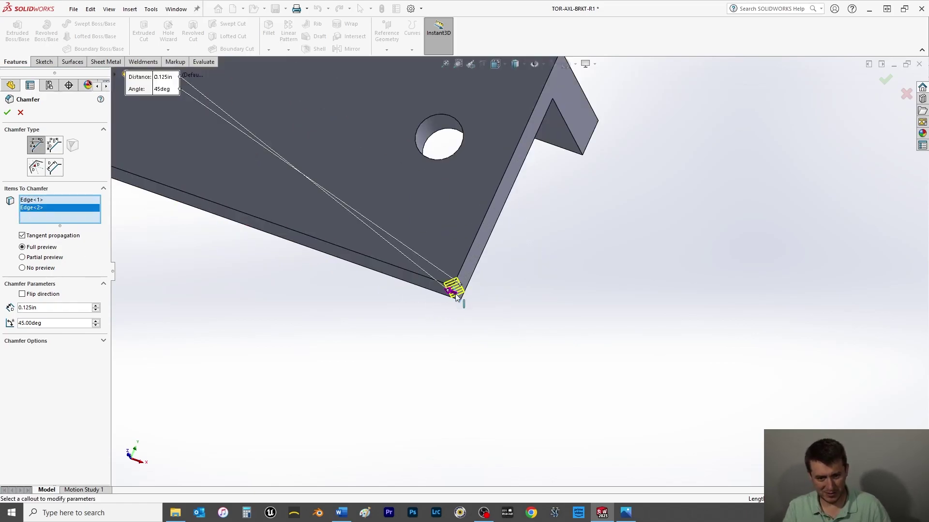
scroll(360, 356, "up", 3)
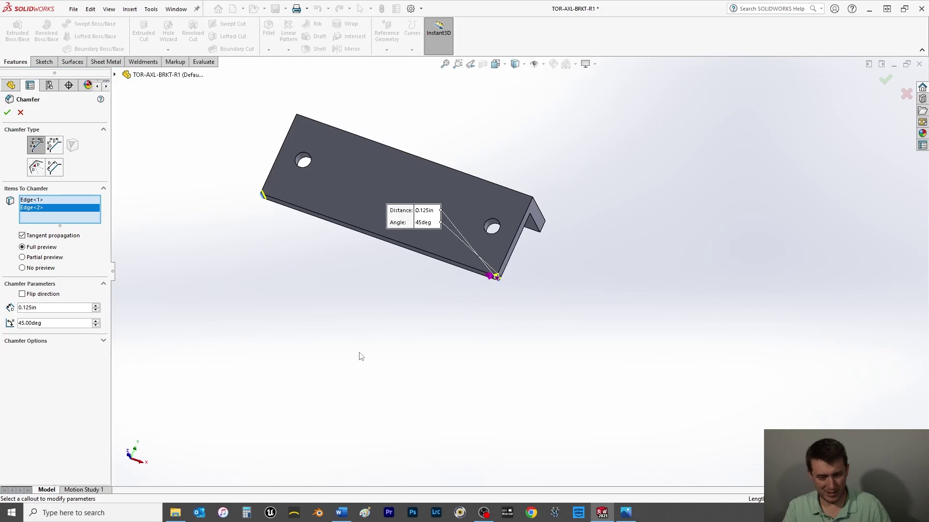
double_click(33, 308)
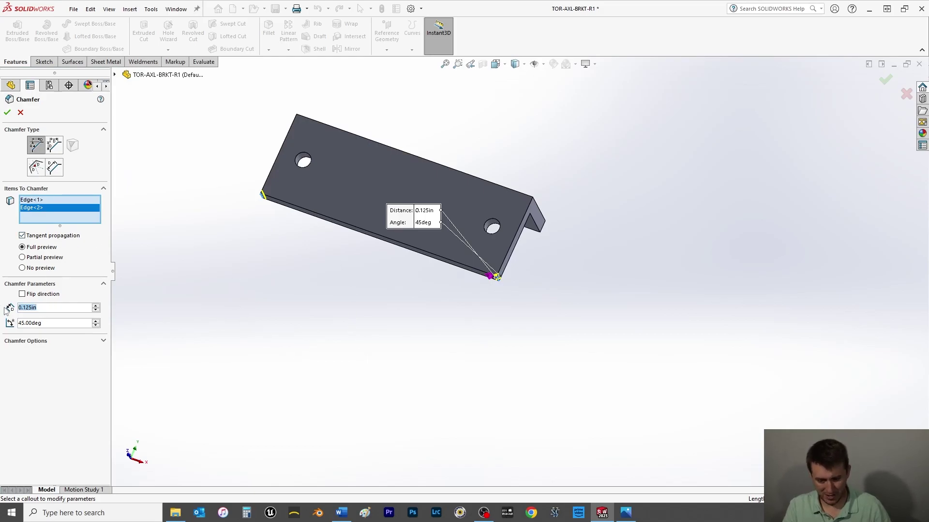
type("1")
key("Return")
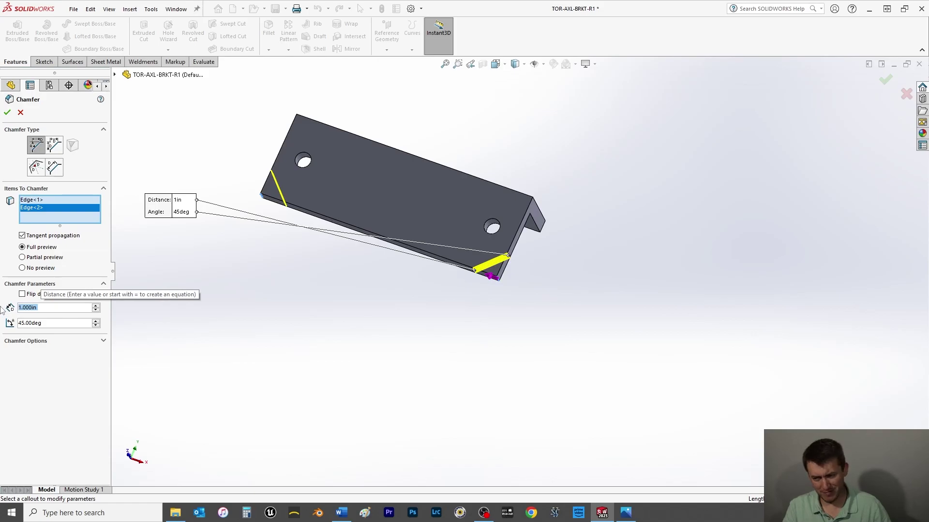
key("Return")
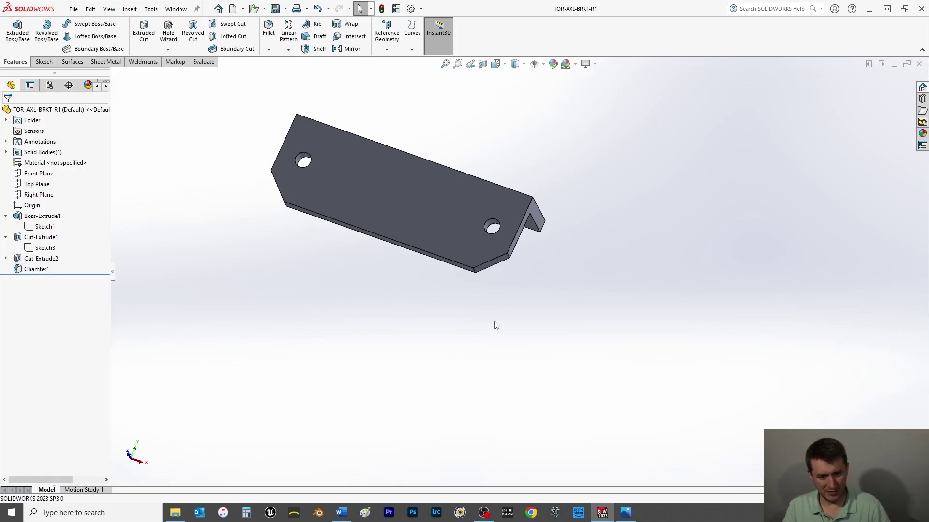
Step: From the isometric view, fillet the outer and inner bend edges with a 0.25 in radius
key("space")
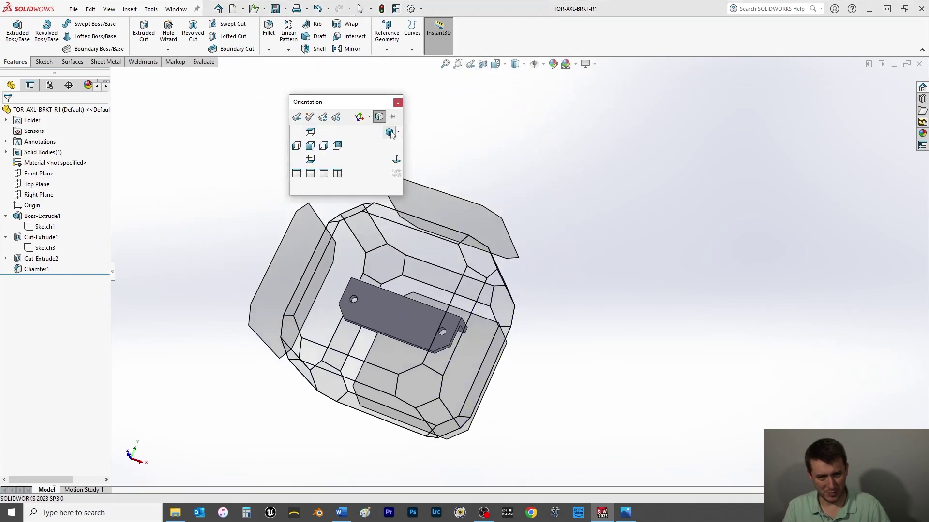
key("ctrl+7")
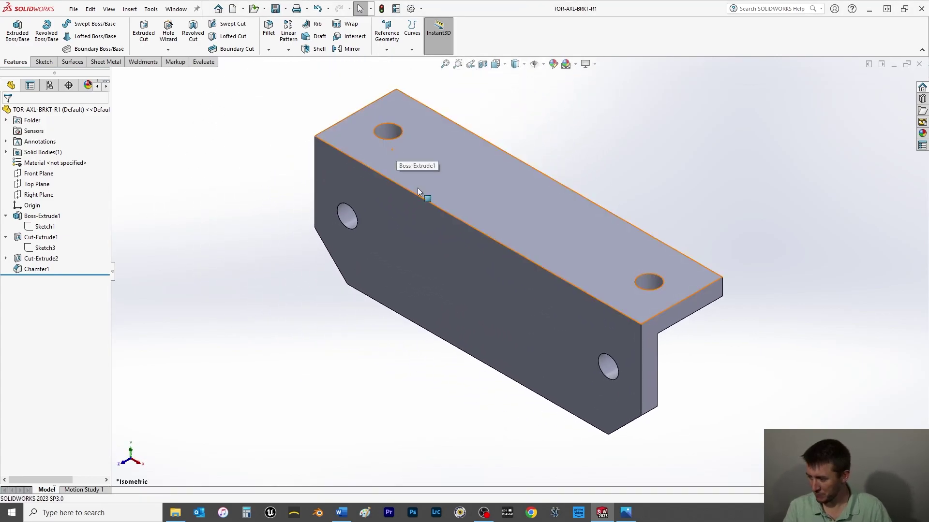
left_click(269, 27)
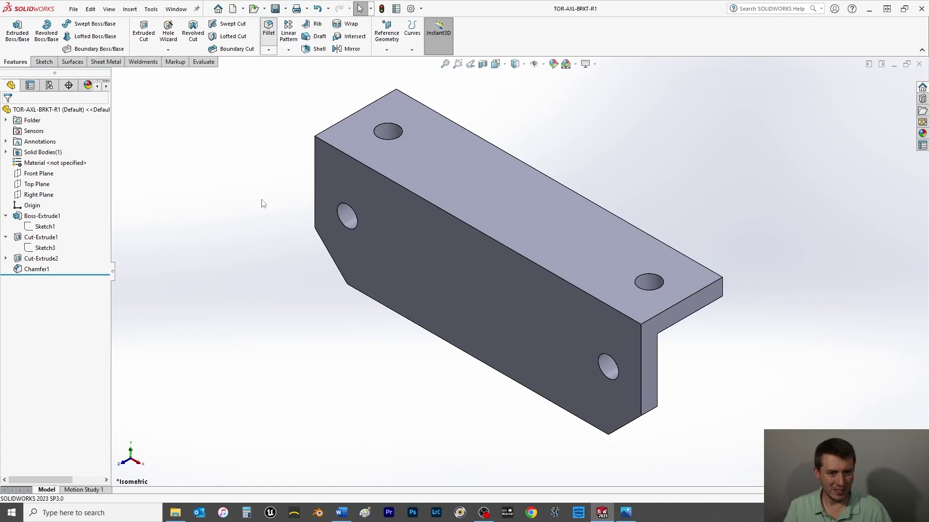
left_click(431, 204)
middle_click_drag(448, 429, 421, 290)
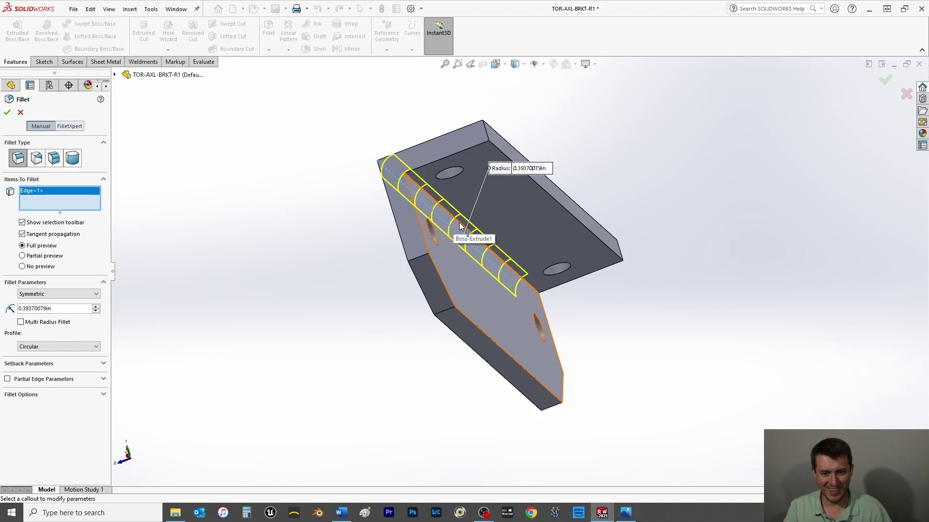
left_click(459, 226)
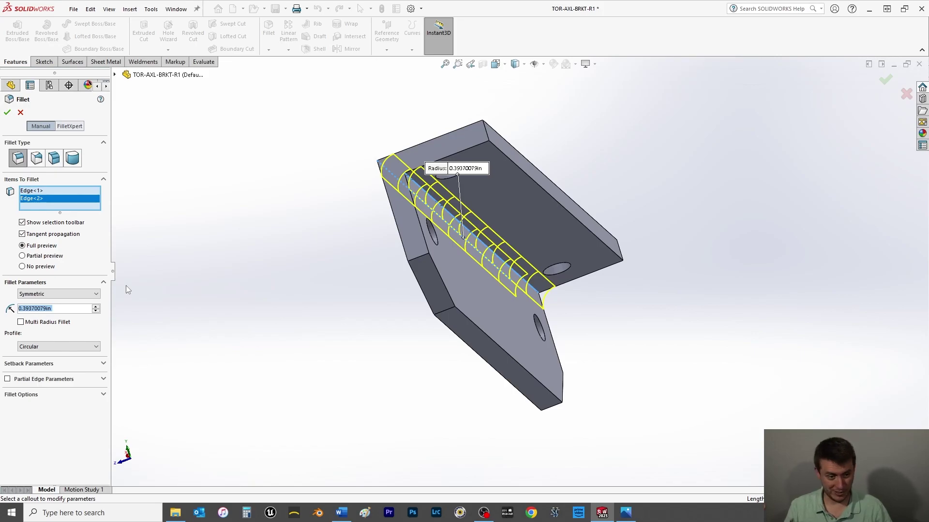
type(".25")
key("Return")
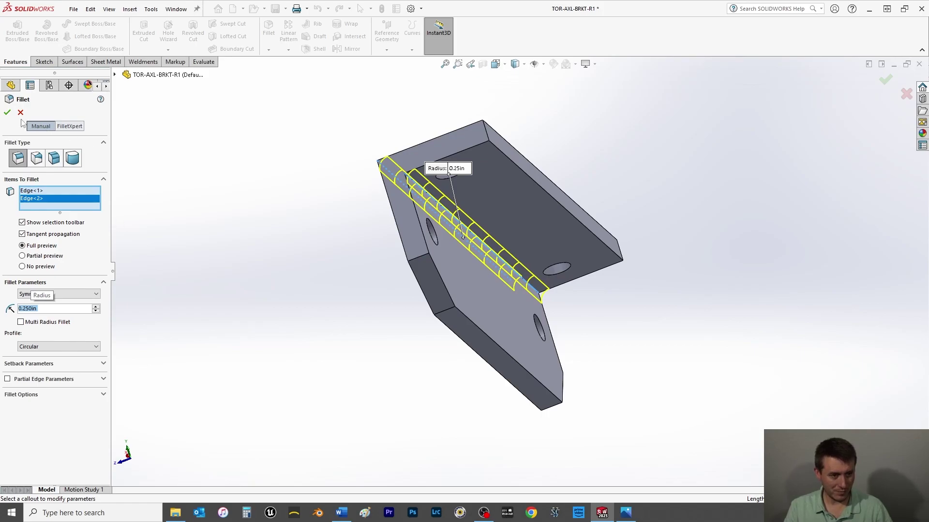
left_click(7, 112)
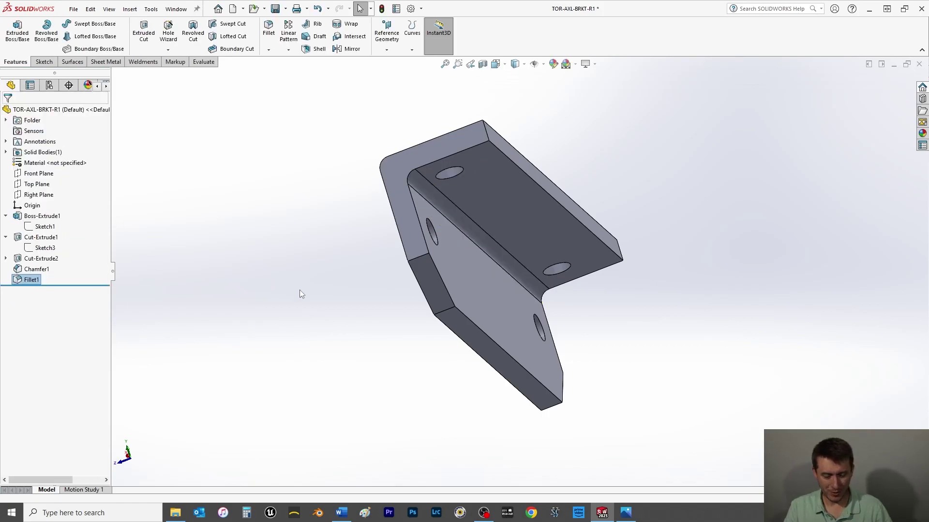
Step: Save the part TOR-AXL-BRKT-R1 and return the view to isometric
middle_click_drag(296, 290, 315, 315)
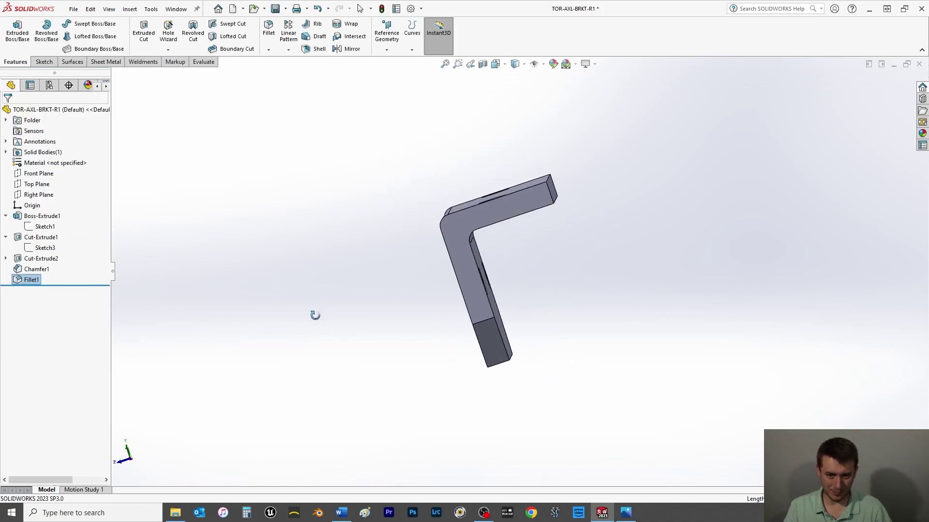
key("ctrl+s")
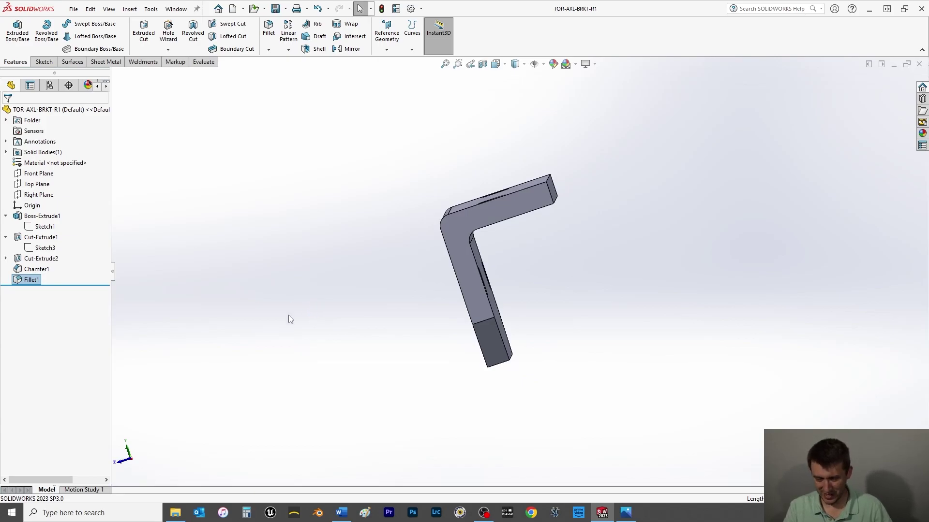
key("ctrl+7")
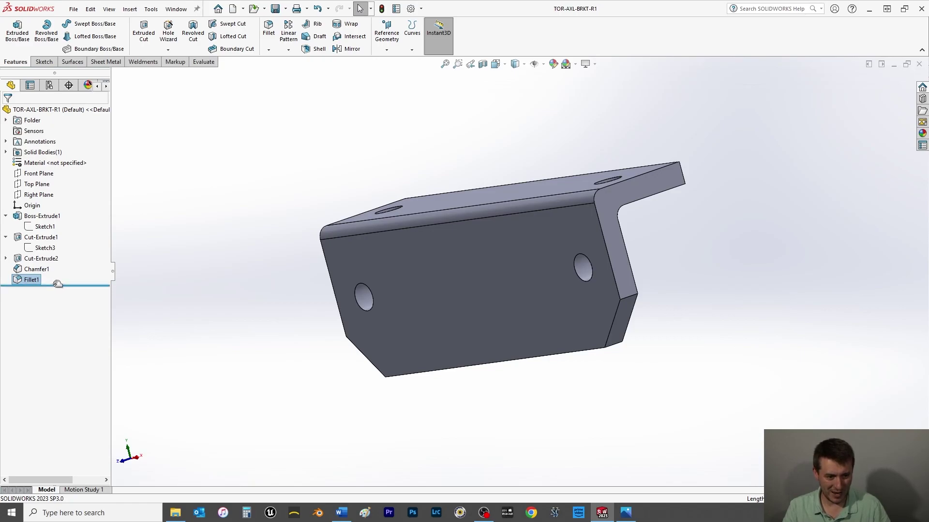
Step: Move the rollback bar up to sit between Chamfer1 and Fillet1
left_click_drag(57, 284, 57, 276)
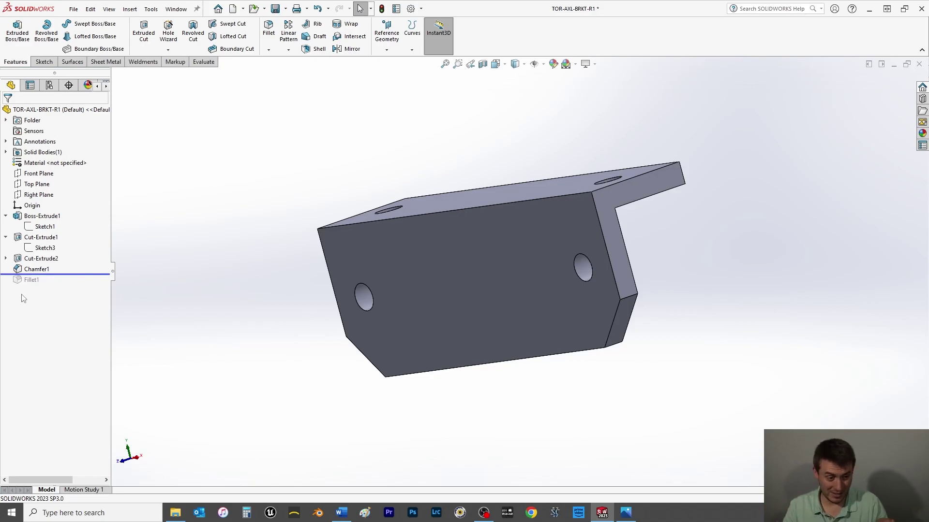
mouse_move(61, 273)
left_mouse_down()
mouse_move(60, 287)
mouse_move(60, 275)
left_mouse_up()
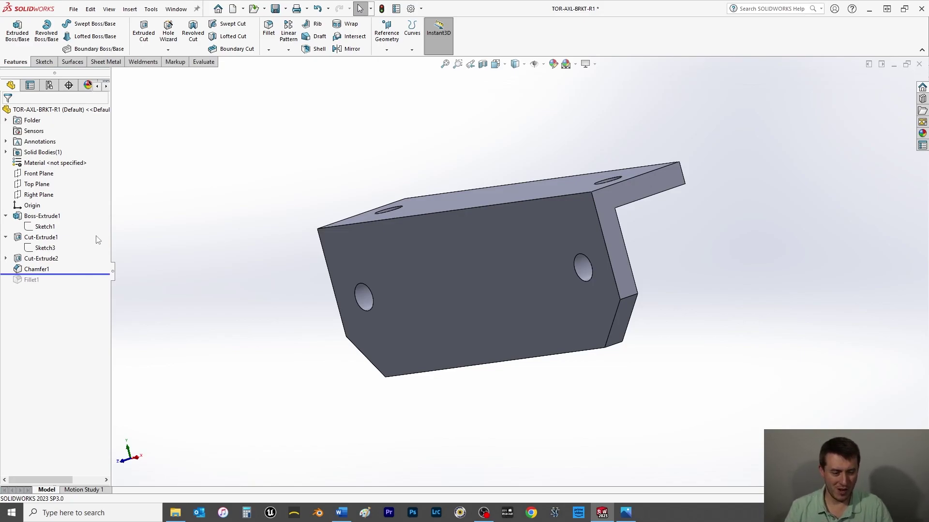
Step: Start a sketch normal to the front face and draw a corner rectangle from its top edge
left_click(44, 62)
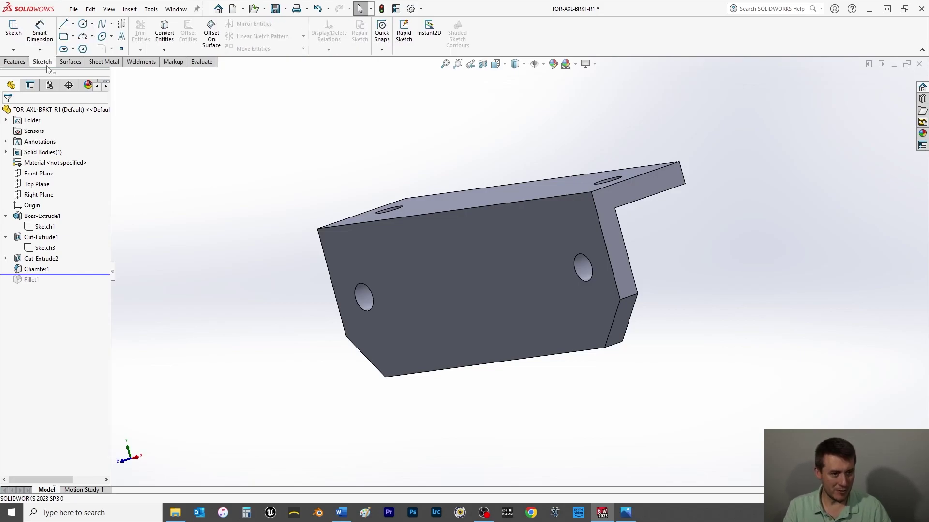
left_click(458, 257)
key("ctrl+8")
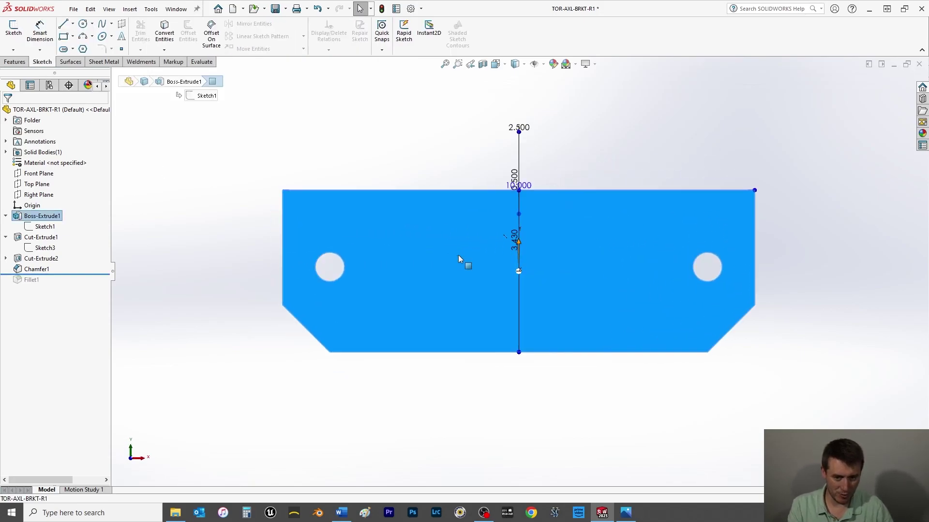
left_click(12, 33)
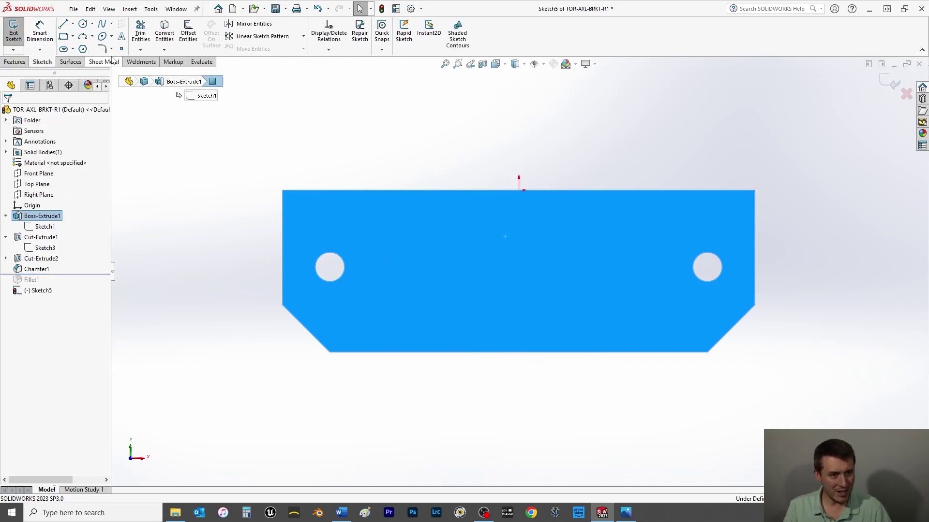
left_click(63, 36)
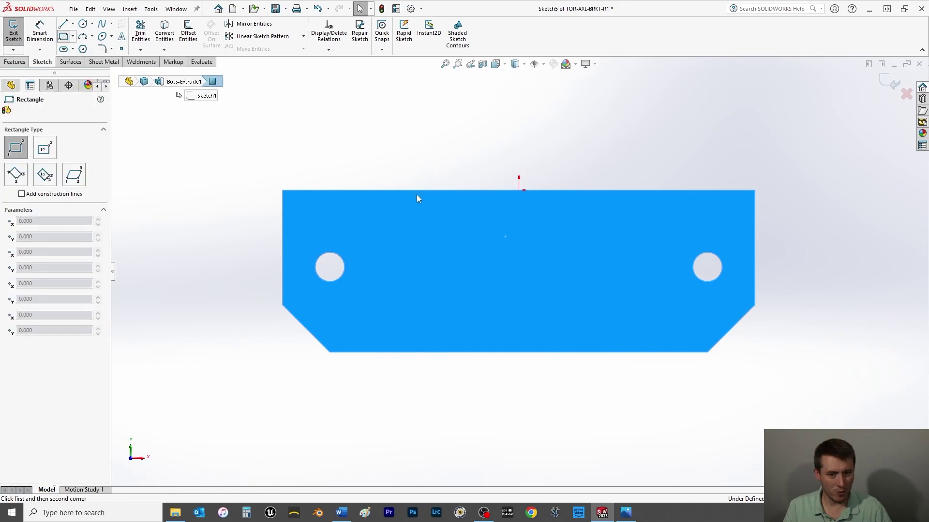
left_click_drag(409, 190, 415, 200)
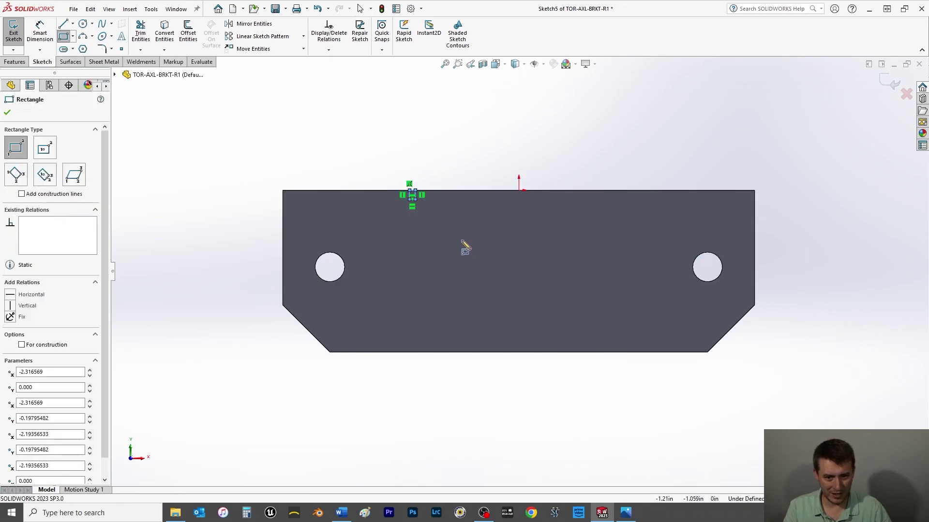
key("Escape")
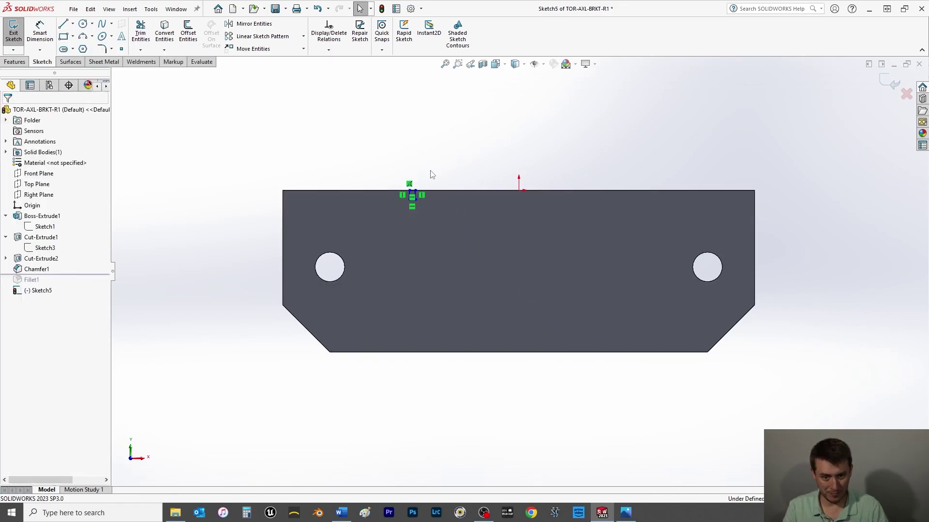
left_click_drag(415, 199, 520, 283)
Step: Dimension the rectangle 3.5 in from the left edge and 2.5 in wide
left_click(40, 30)
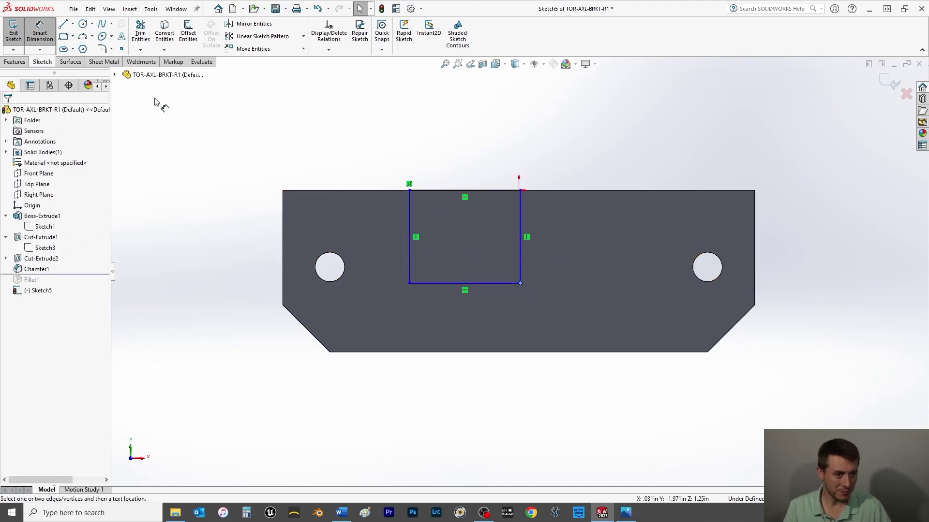
left_click(284, 231)
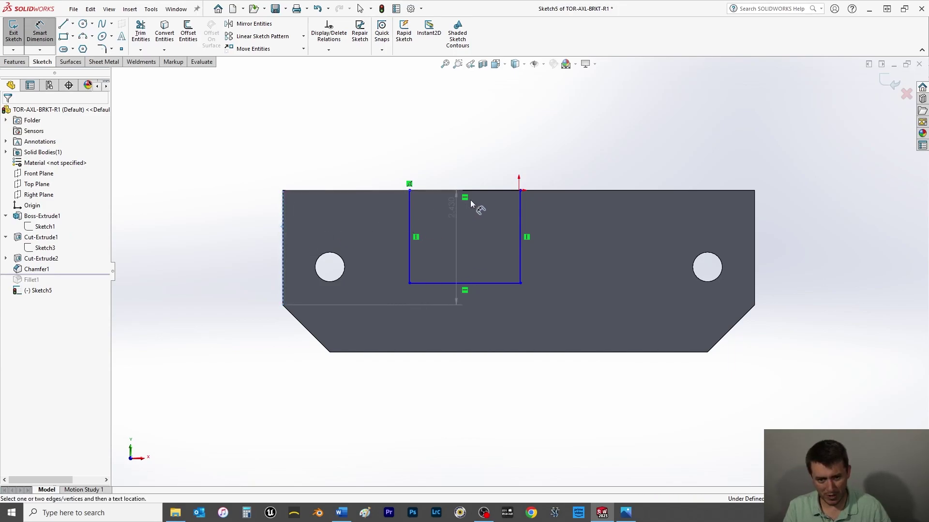
left_click(521, 220)
left_click(463, 155)
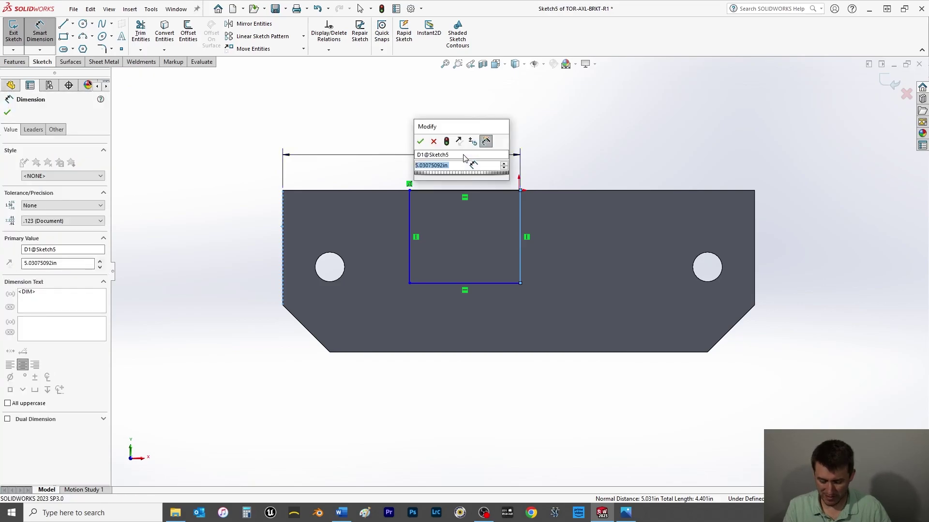
type("3.5")
key("Return")
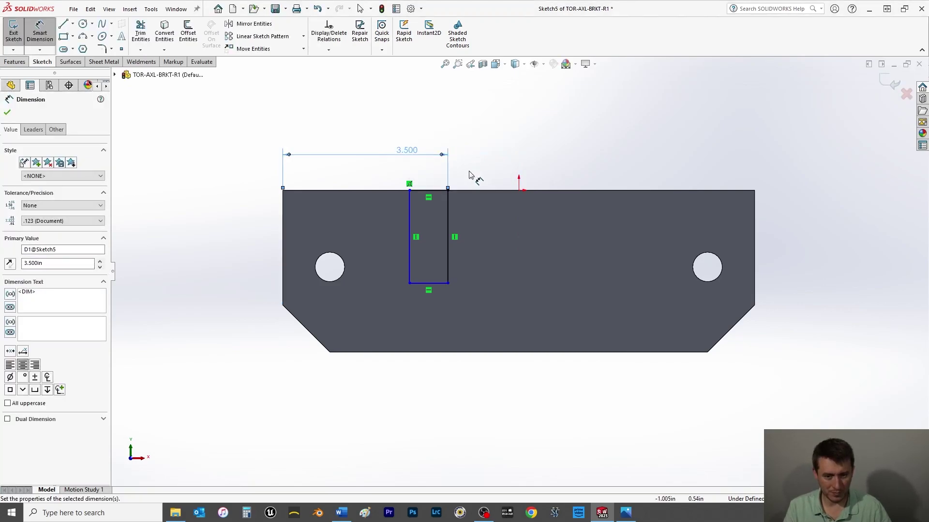
left_click(440, 284)
left_click(415, 172)
type("2.5")
key("Return")
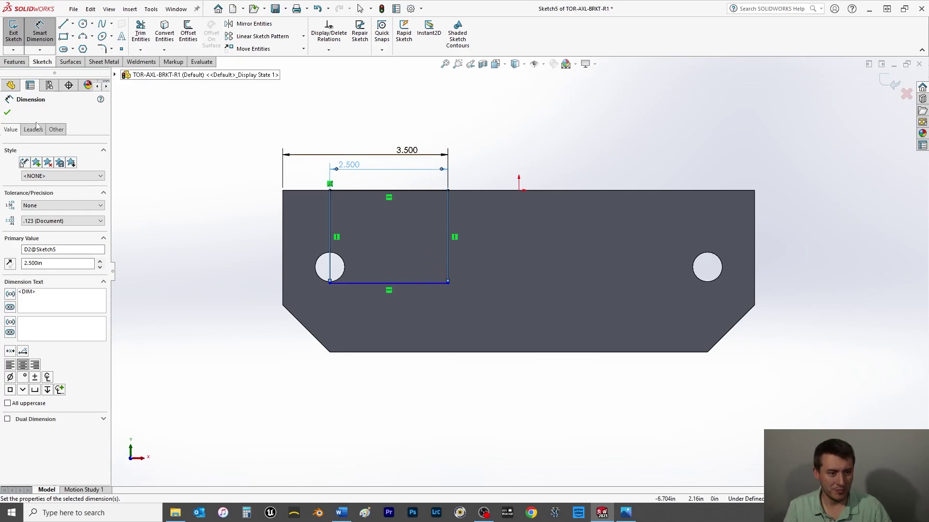
left_click(8, 113)
Step: Box-select the rectangle together with its dimensions
left_click_drag(218, 101, 478, 341)
left_click(478, 342)
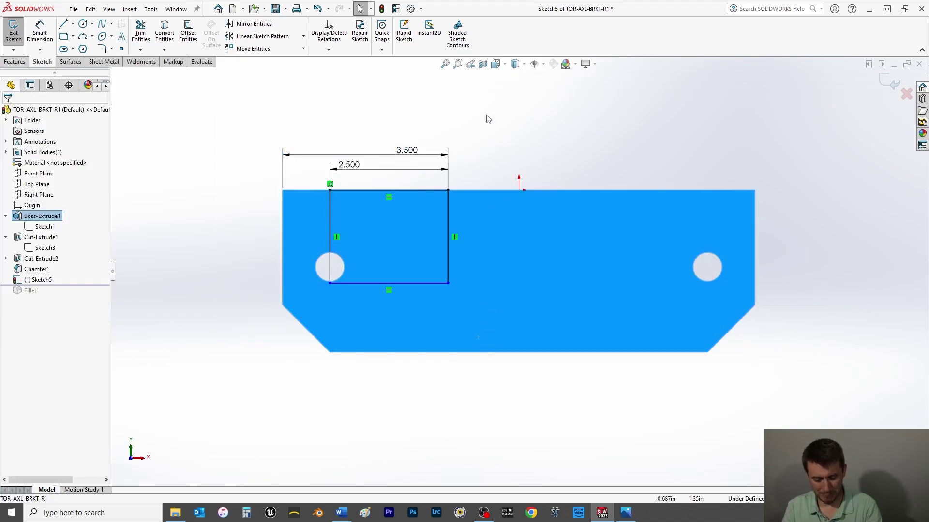
mouse_move(496, 82)
left_mouse_down()
mouse_move(228, 302)
mouse_move(216, 327)
left_mouse_up()
Step: Delete the old rectangle and its dimensions
key("Delete")
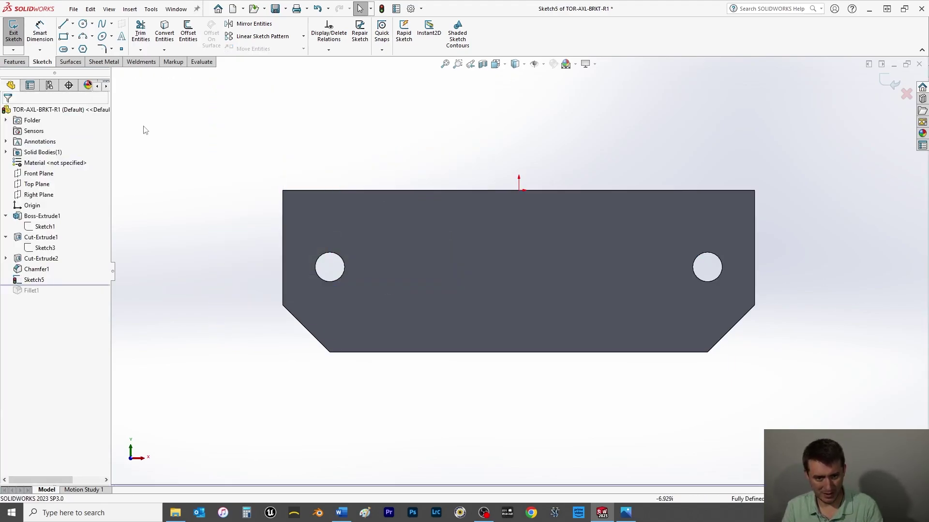
left_click(73, 23)
left_click(82, 46)
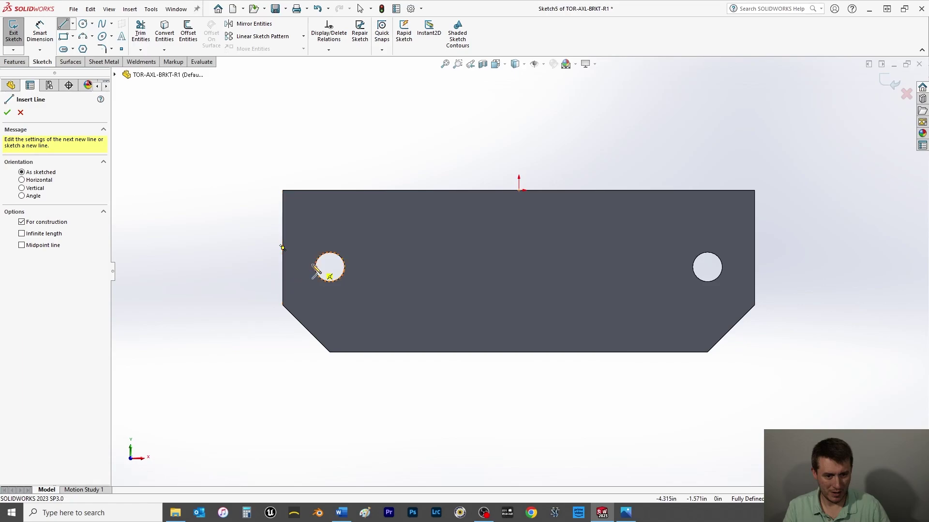
left_click(21, 112)
Step: Show Sketch3 and Sketch4 to display the centreline through the holes
left_click(45, 248)
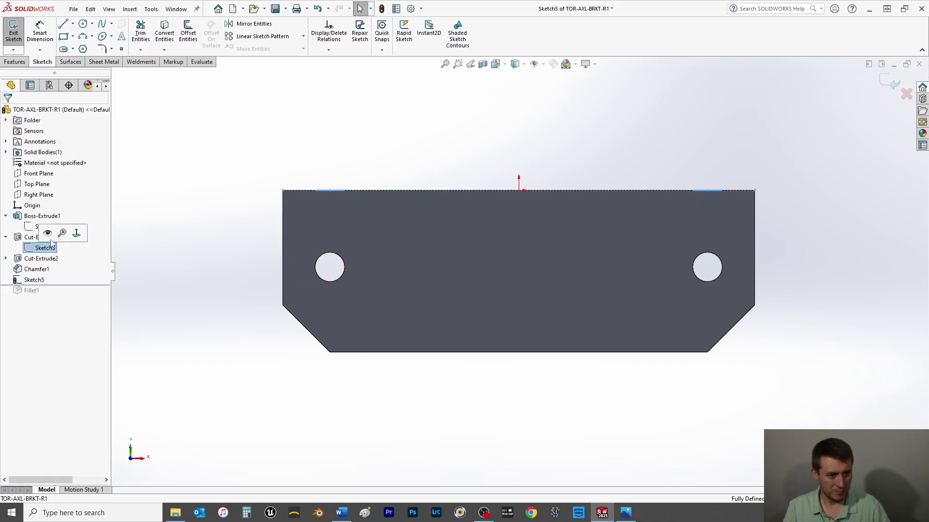
left_click(47, 234)
right_click(47, 246)
key("Escape")
left_click(5, 258)
left_click(45, 269)
left_click(48, 255)
left_click(54, 163)
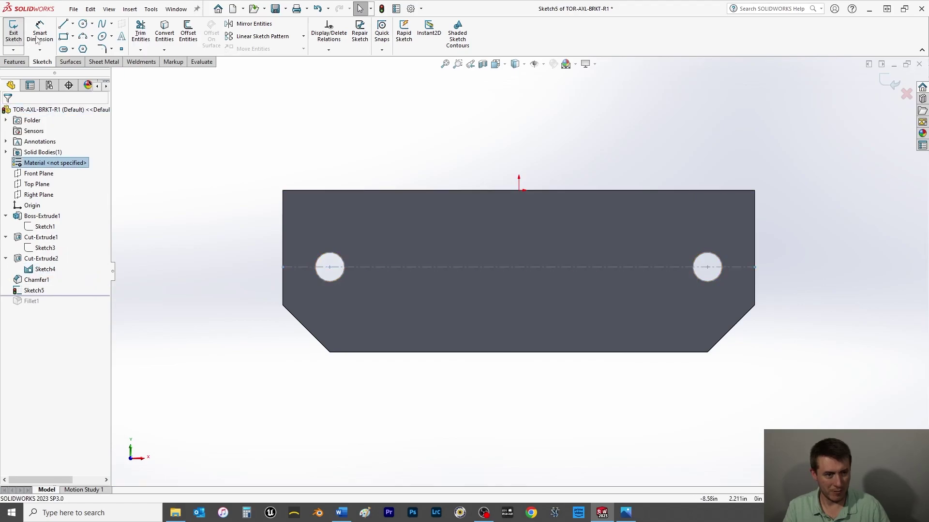
Step: Draw a center rectangle centred on the hole centreline
left_click(72, 37)
left_click(65, 61)
left_click(419, 267)
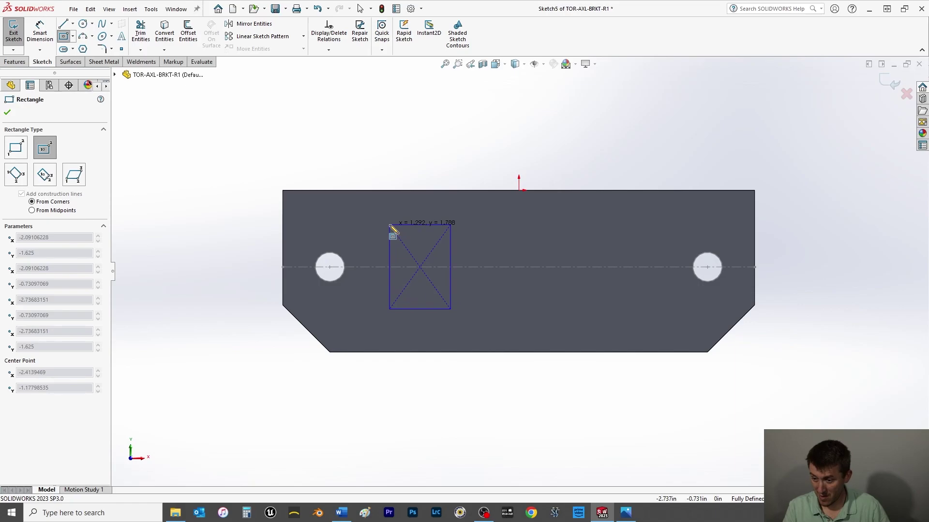
left_click(392, 225)
Step: Dimension the rectangle's top edge to a 2.500 in width
right_click_drag(290, 198, 155, 149)
left_click(432, 225)
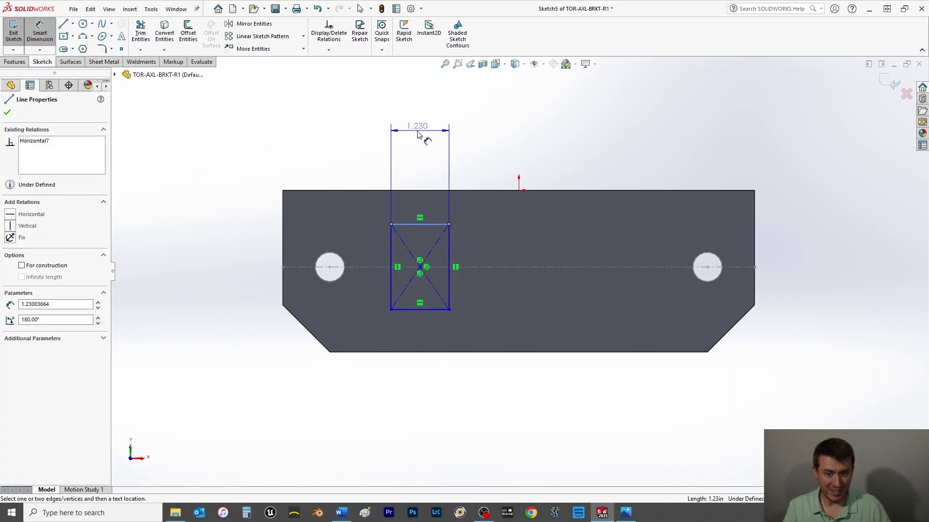
left_click(420, 130)
type("2.000in")
key("Return")
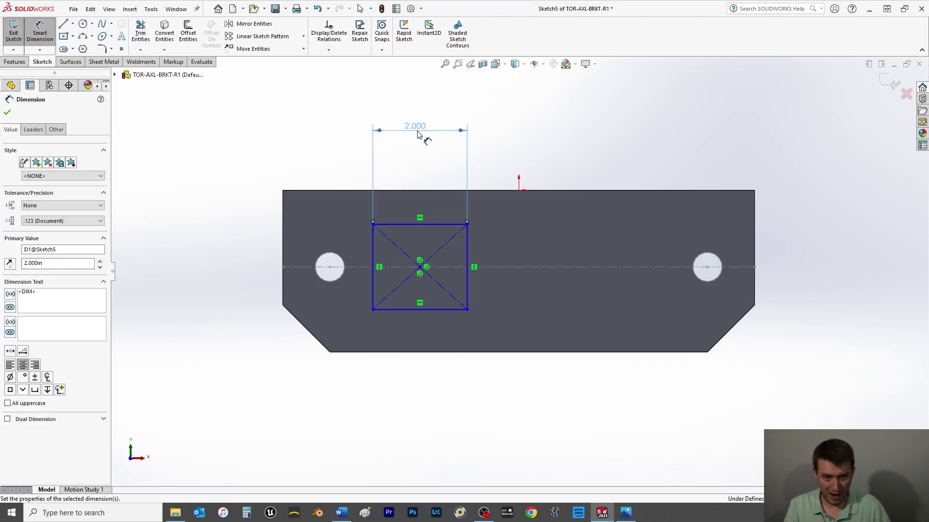
double_click(416, 127)
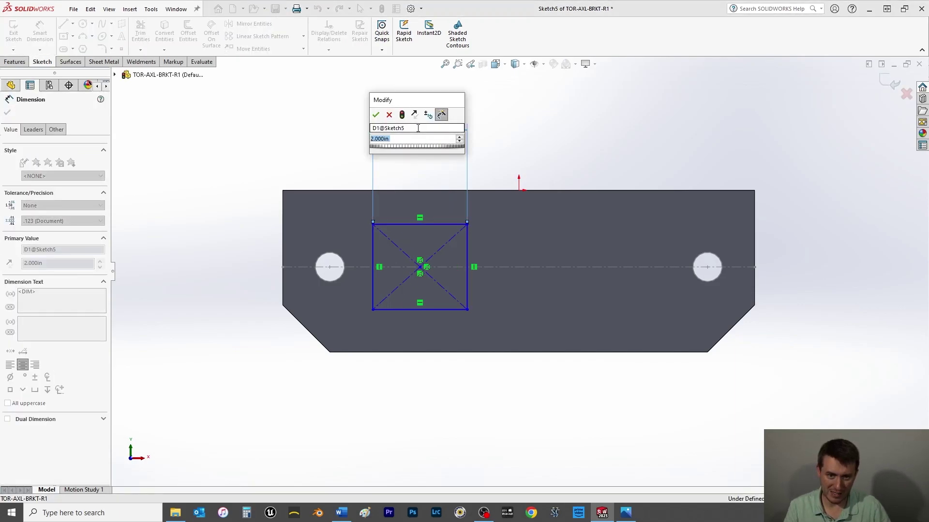
type("2.5")
key("Return")
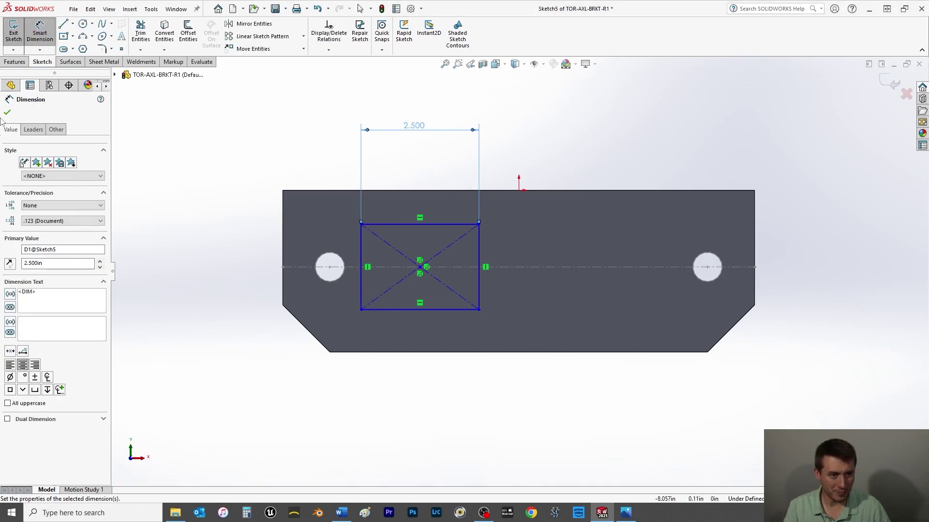
key("Escape")
key("Escape")
Step: Add an Equal relation between the top and left sides to make it square
left_click(374, 224)
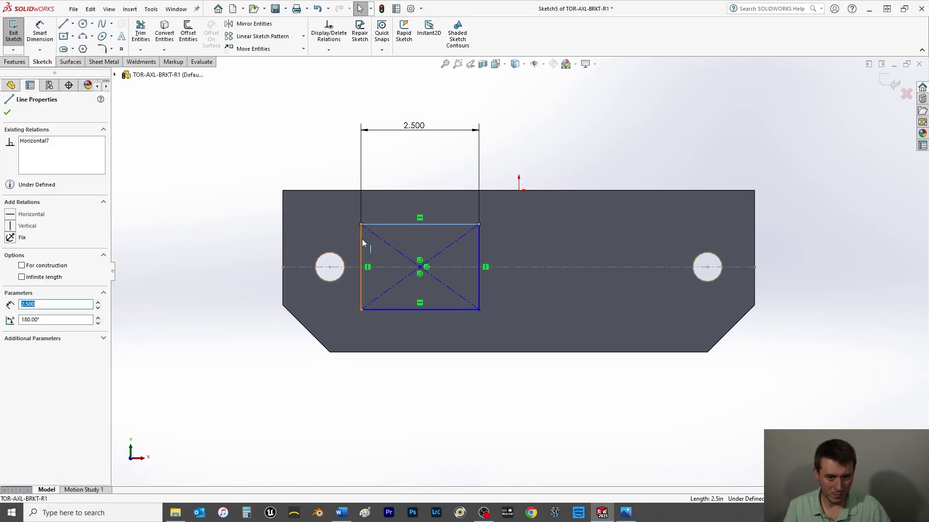
left_click(361, 239, "ctrl")
left_click(11, 326)
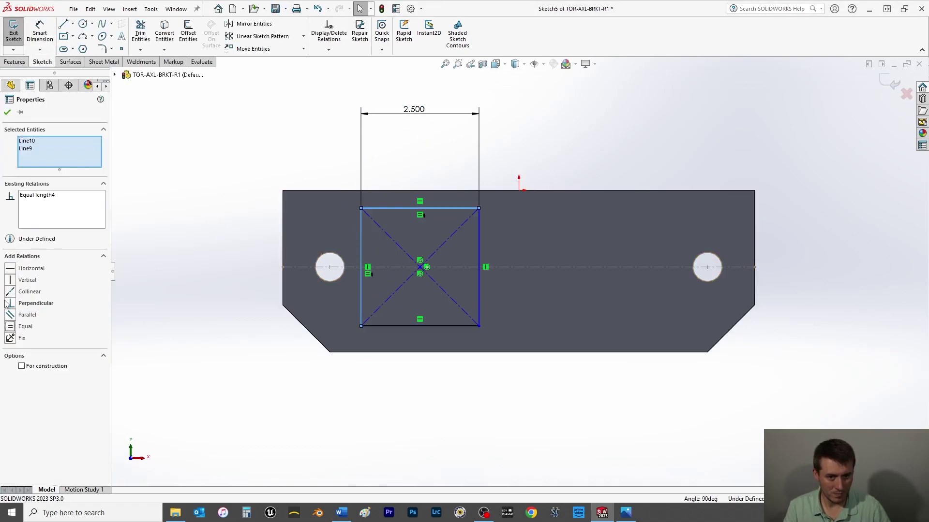
left_click(6, 113)
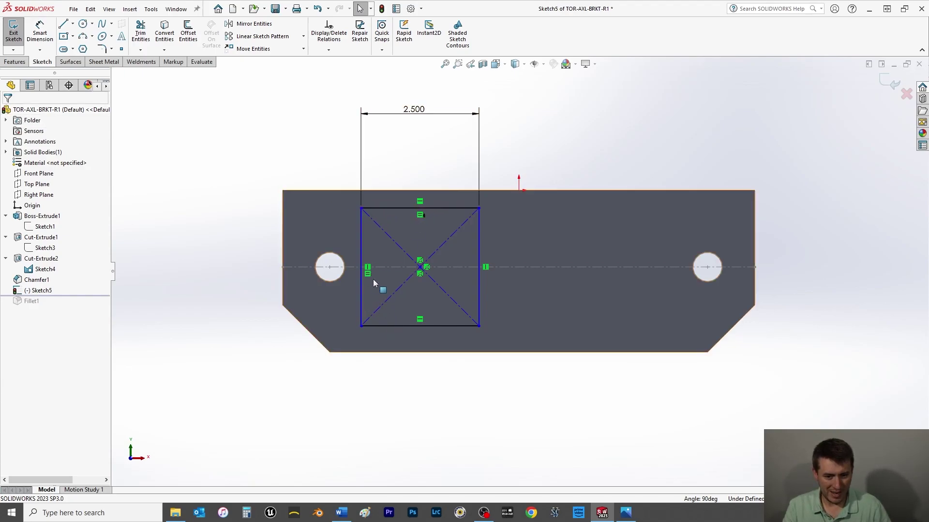
Step: Dimension the rectangle centre 3.500 in from the bracket's left edge
left_click(40, 33)
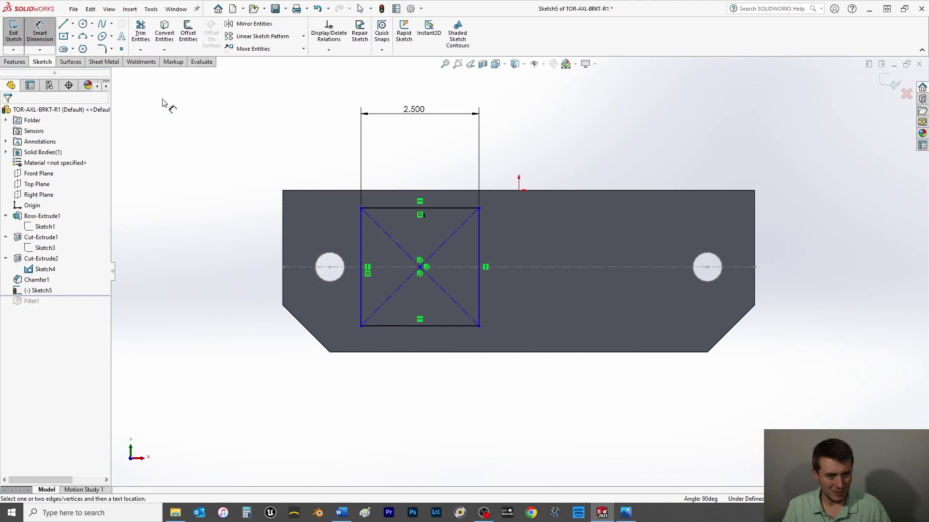
left_click(420, 269)
left_click(283, 267)
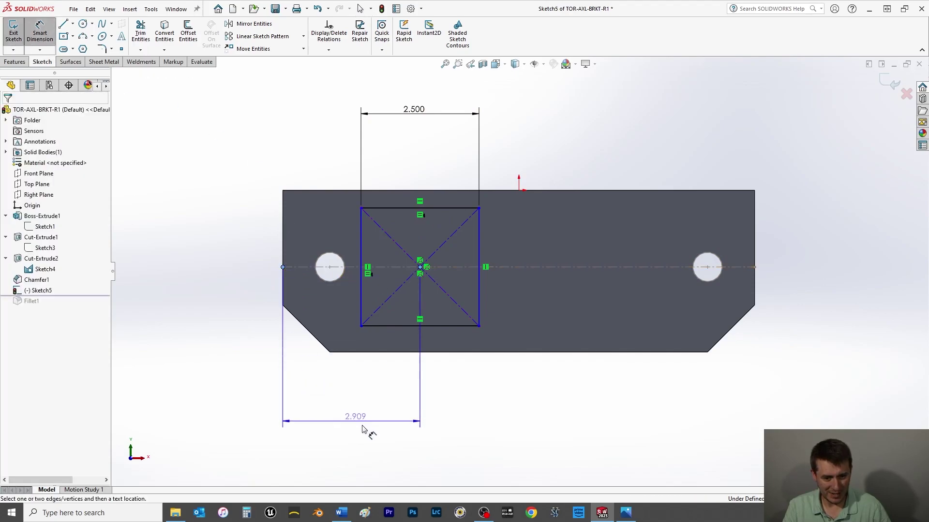
left_click(370, 427)
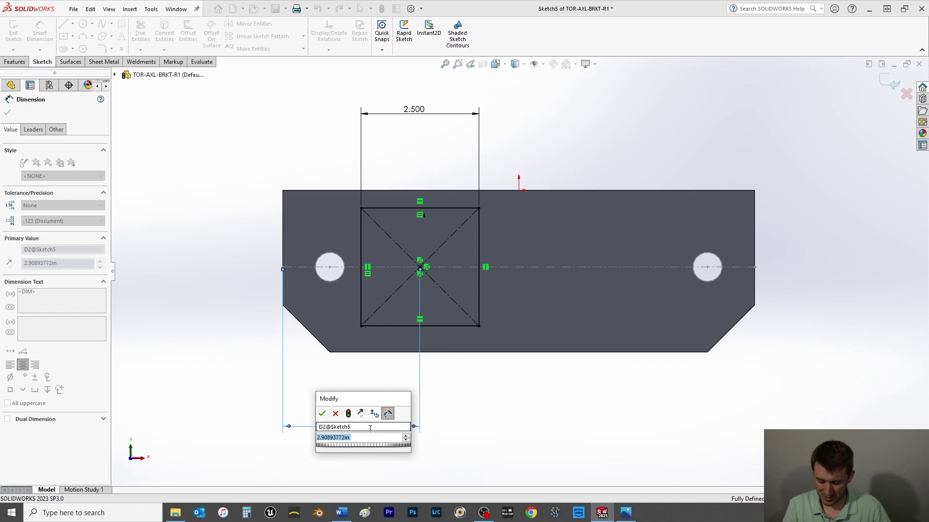
type("3.5")
key("Return")
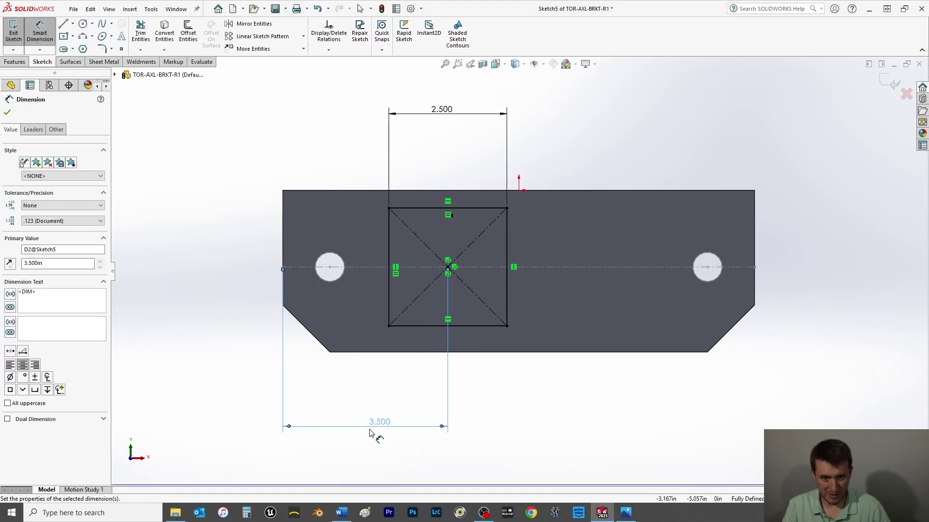
left_click(7, 112)
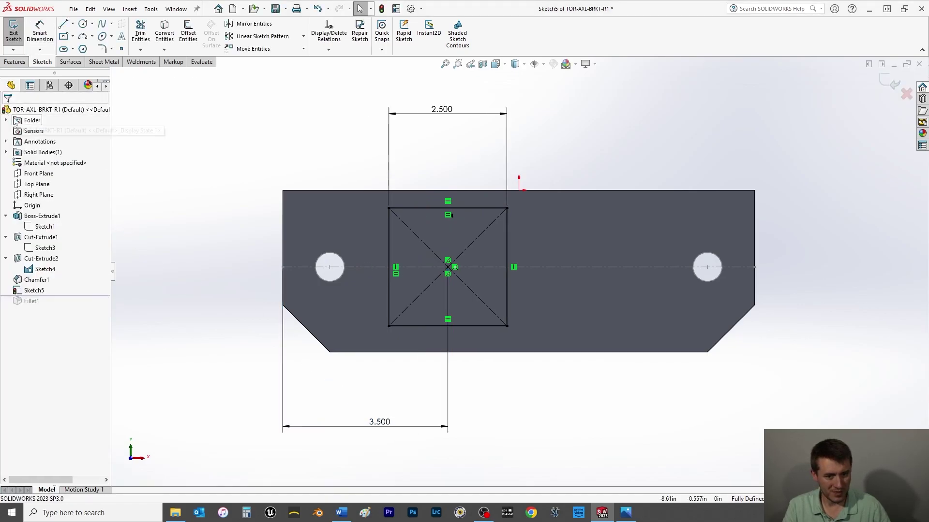
Step: Extrude-cut the window up to the front face, then roll forward past Fillet1
left_click(15, 62)
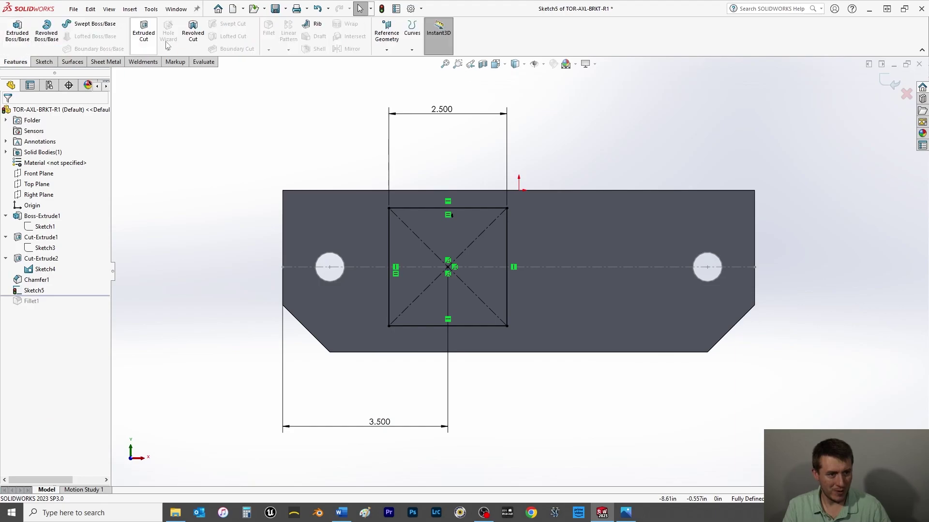
left_click(143, 31)
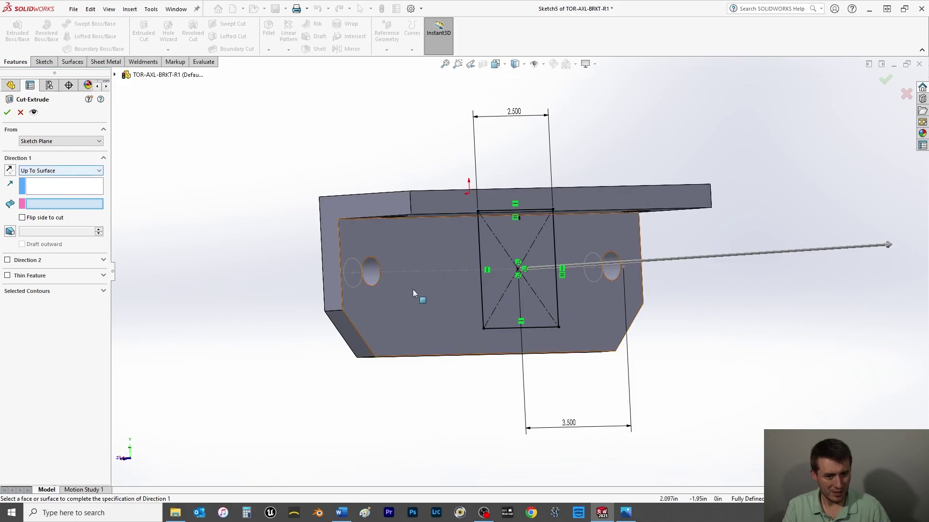
left_click(416, 295)
left_click(6, 113)
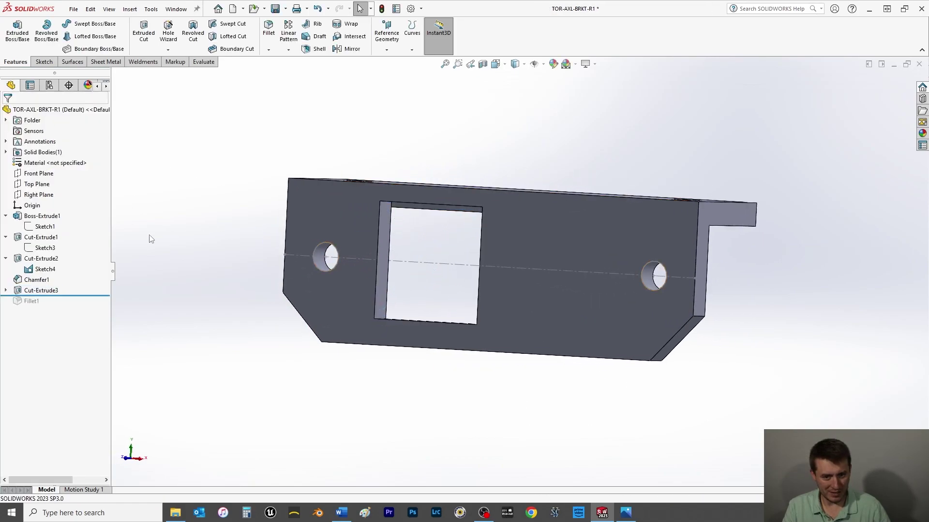
left_click_drag(62, 296, 62, 323)
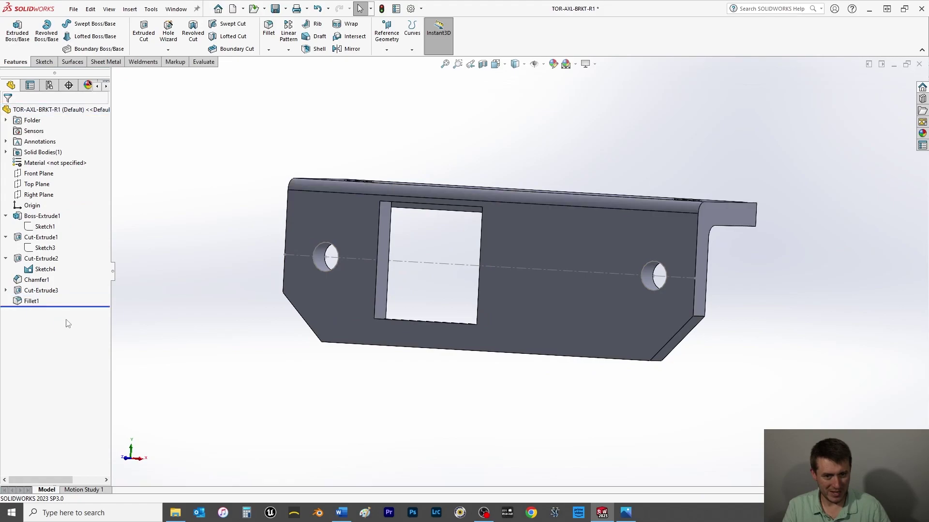
middle_click_drag(193, 291, 138, 257)
Step: Edit Sketch1, change the 0.500 thickness dimension to 0.375, and exit to rebuild
left_click(43, 227)
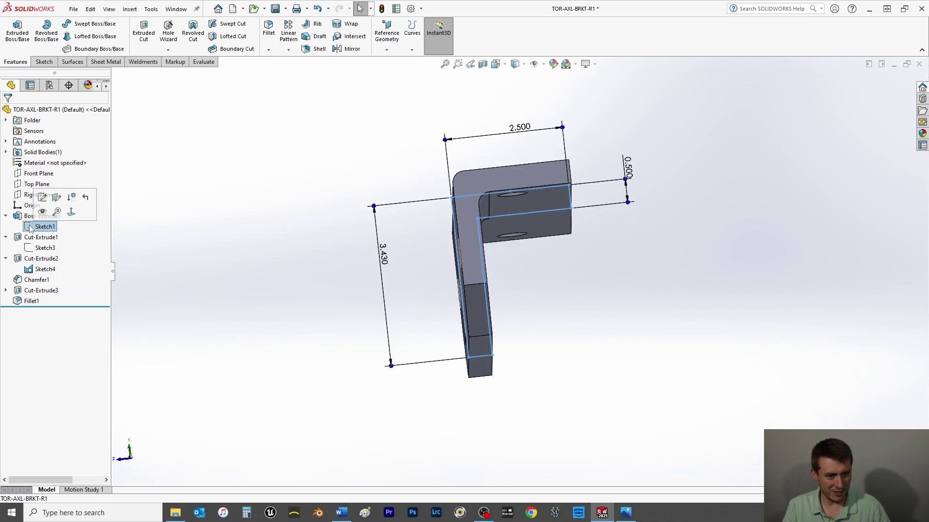
right_click(43, 229)
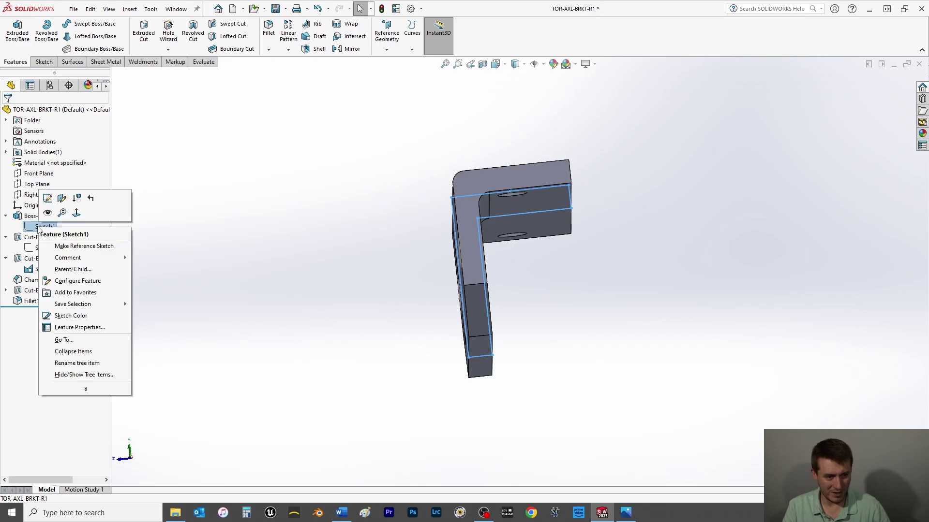
left_click(279, 236)
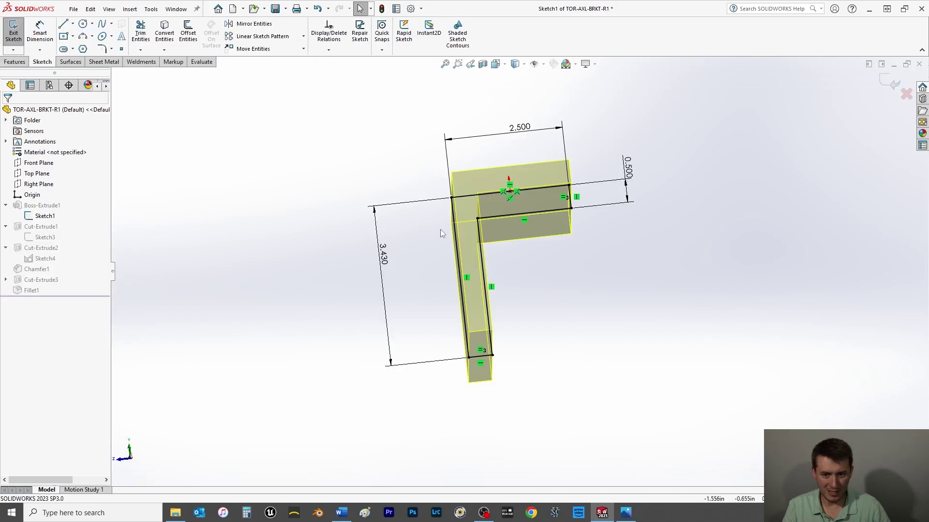
double_click(632, 172)
type(".375")
key("Return")
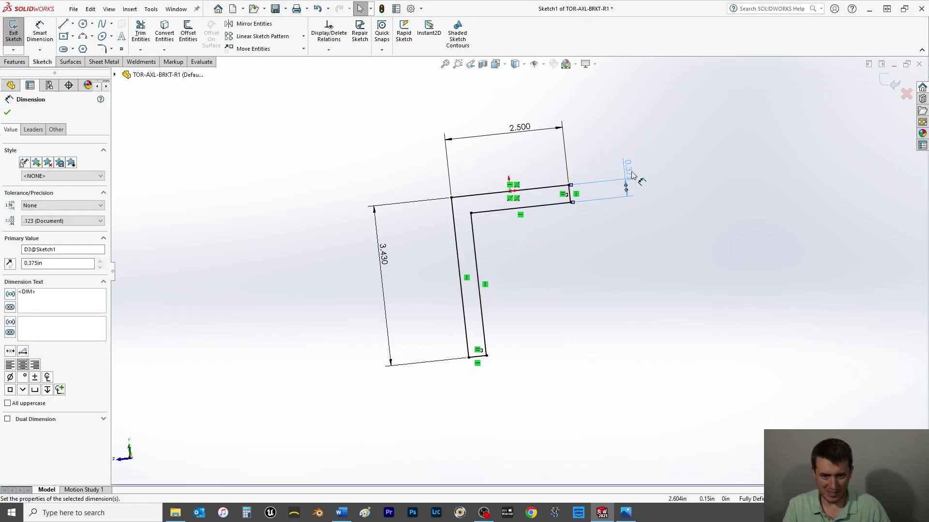
left_click(7, 113)
left_click(14, 33)
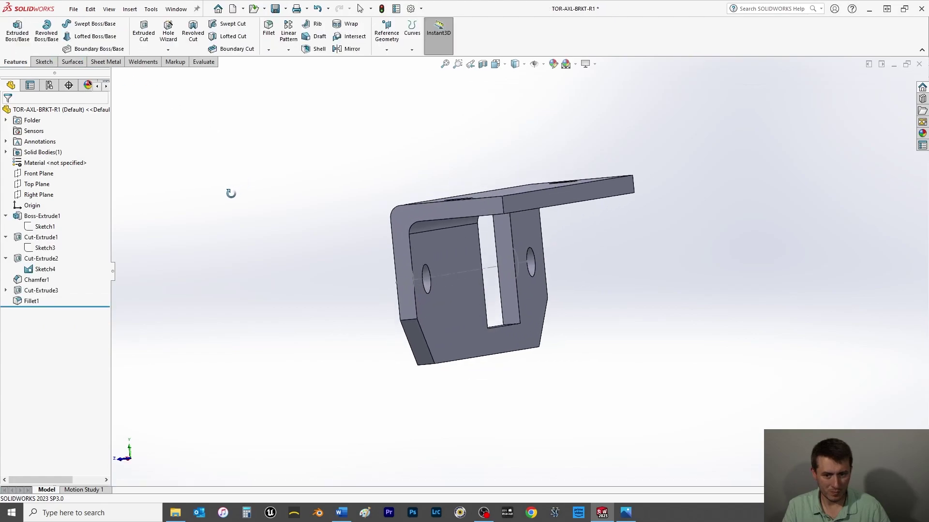
middle_click_drag(230, 194, 291, 198)
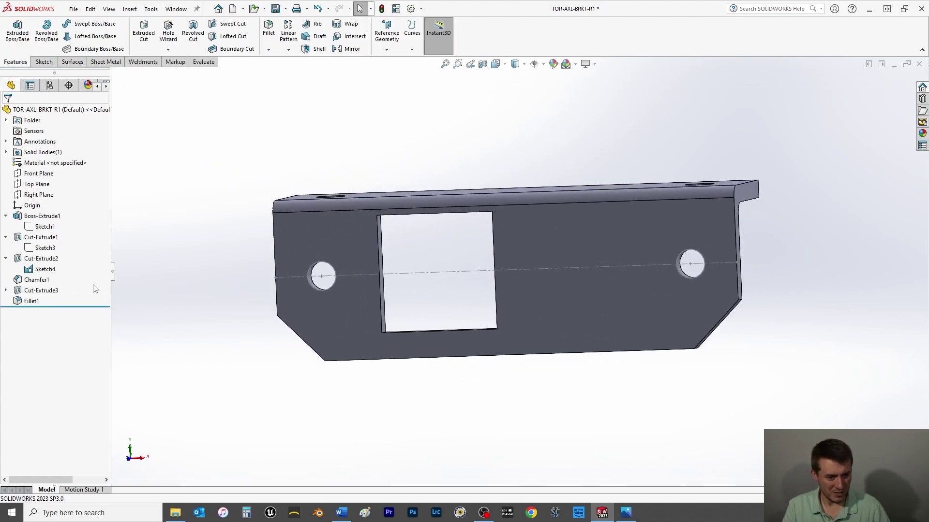
Step: Edit Fillet1, try 0.125, then settle on a 0.25 in radius
left_click(32, 301)
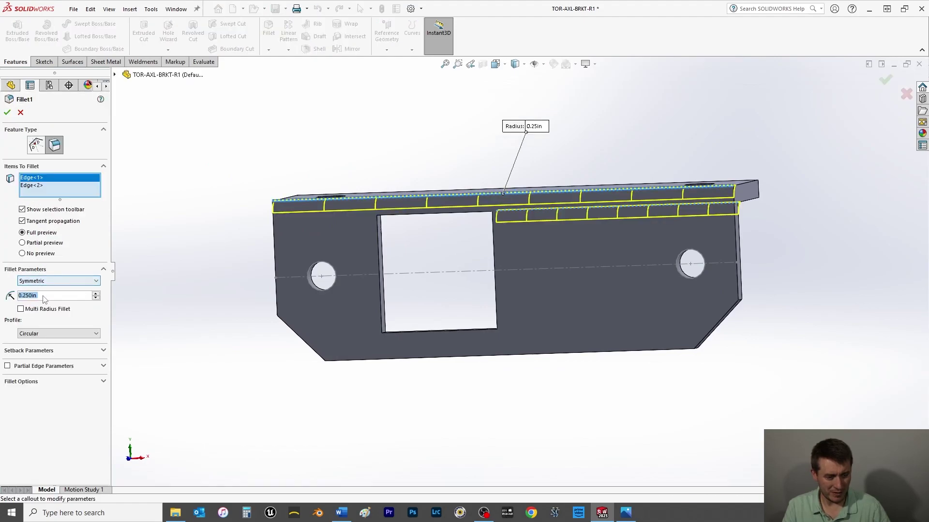
left_click(43, 296)
key("Home")
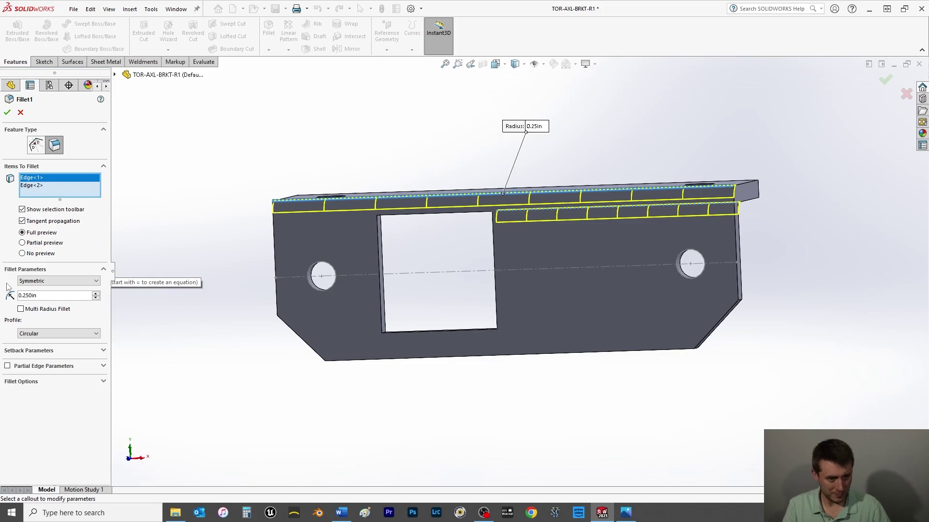
type(".125")
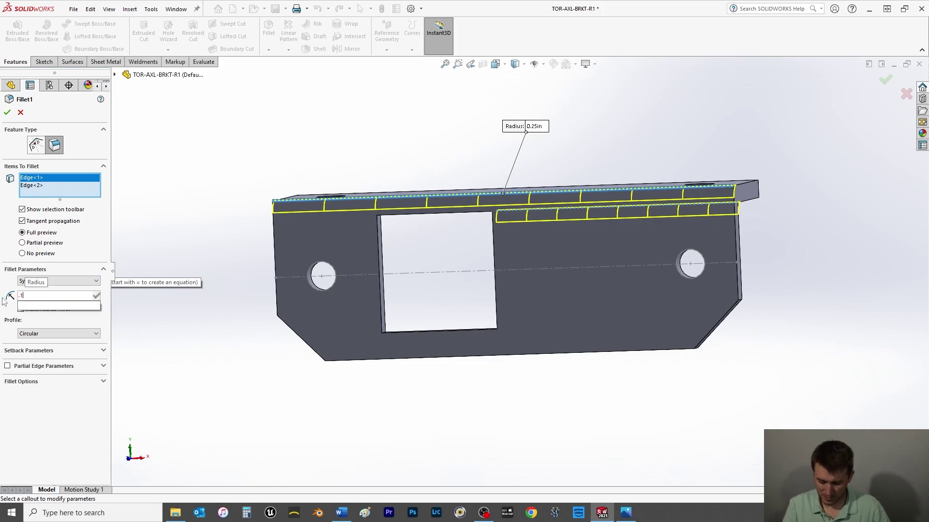
key("Return")
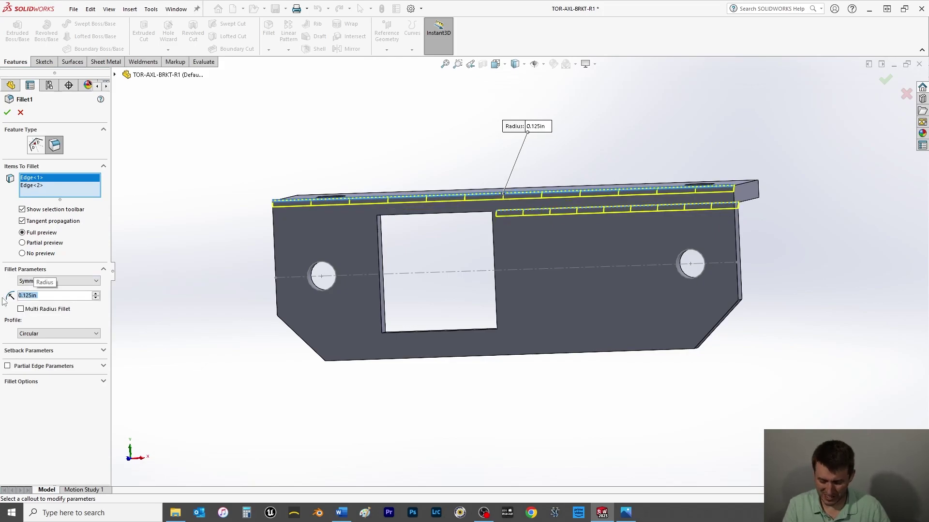
type(".25")
key("Return")
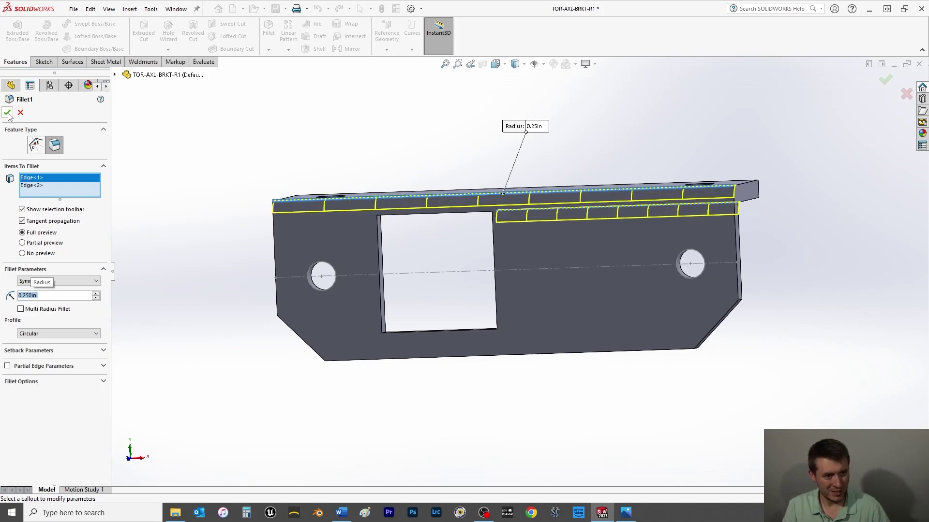
left_click(7, 113)
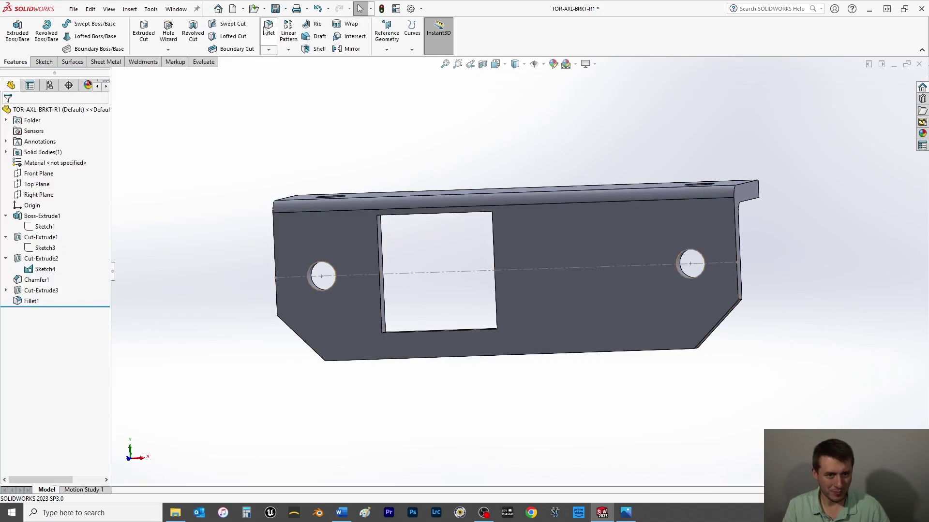
Step: Create Fillet2 with 0.03125 in radius on the window's four corner edges
left_click(266, 29)
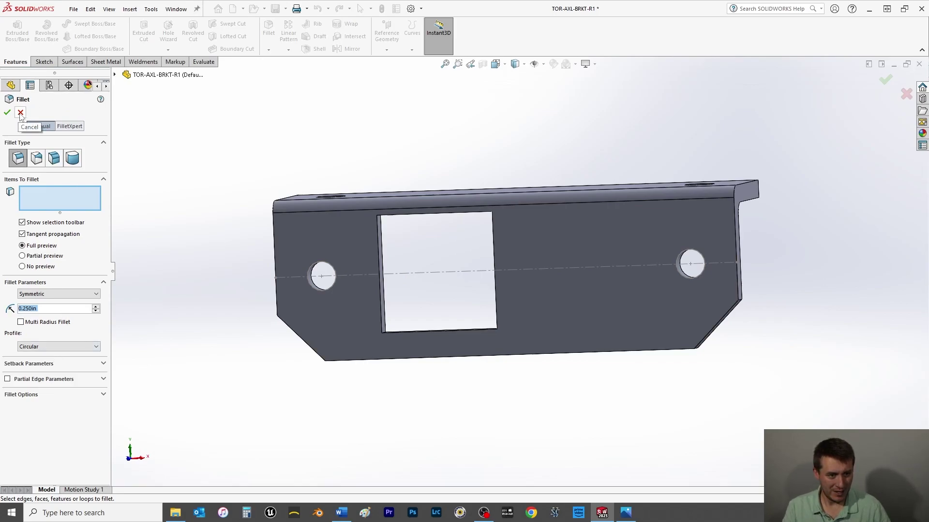
middle_click_drag(236, 231, 206, 185)
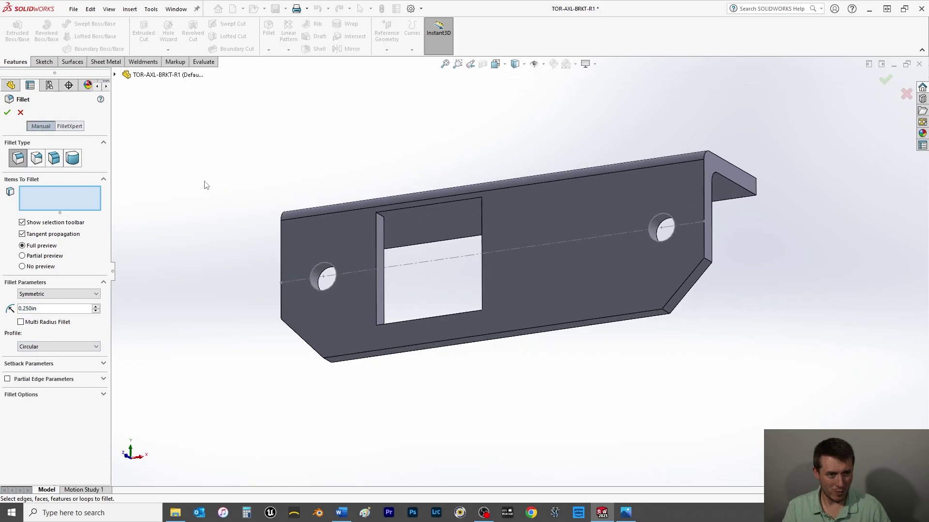
double_click(47, 308)
type(".0")
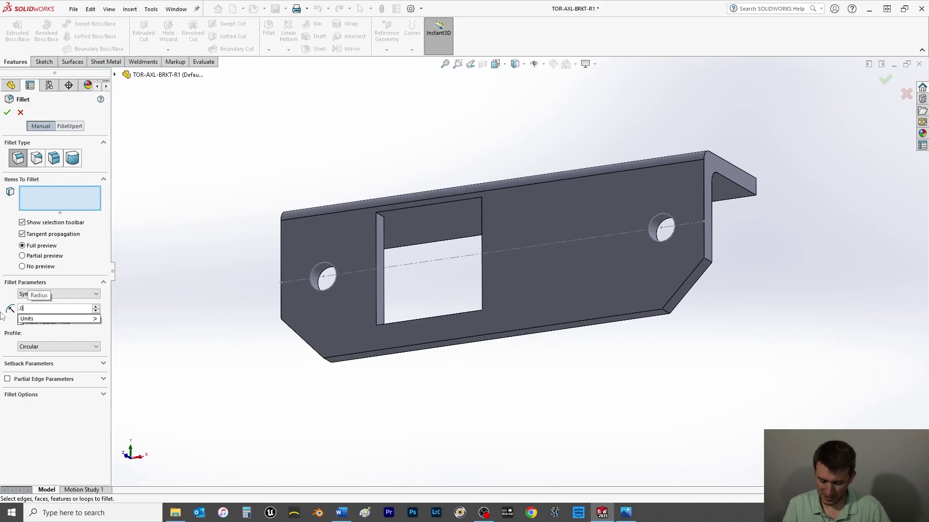
type("3125")
key("Return")
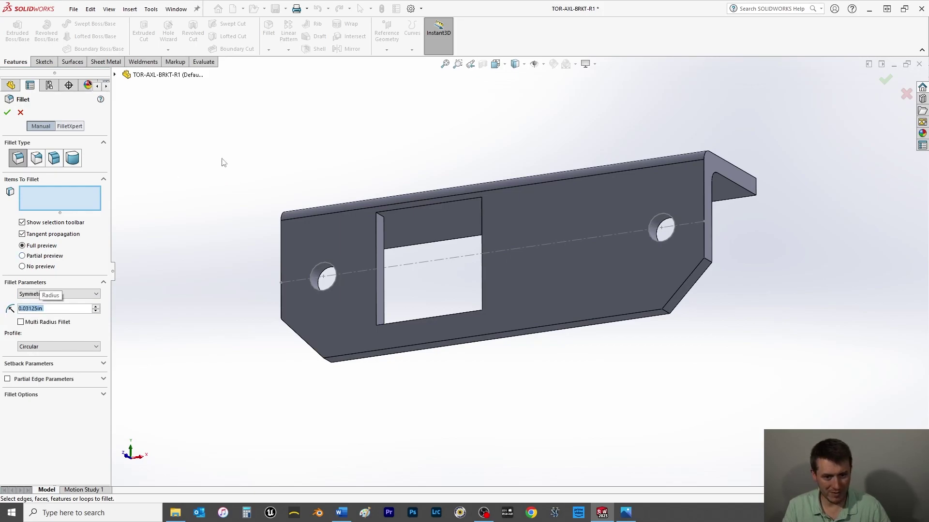
left_click(381, 214)
middle_click_drag(381, 214, 520, 227)
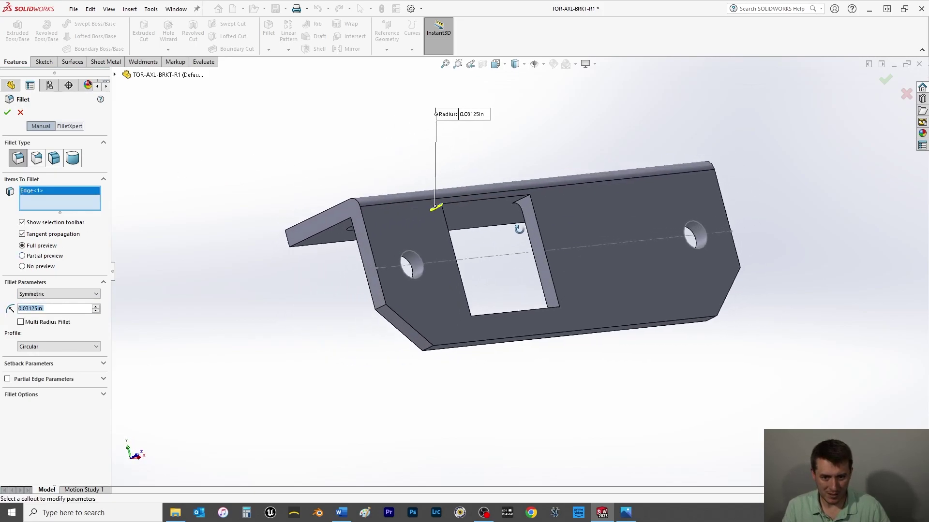
left_click(527, 194)
middle_click_drag(527, 194, 553, 324)
left_click(413, 359)
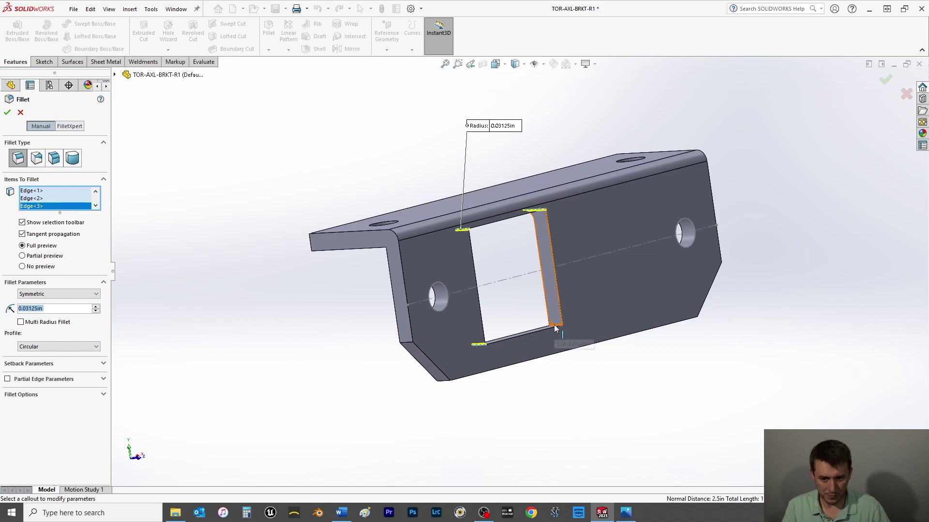
left_click(554, 324)
middle_click_drag(489, 343, 563, 240)
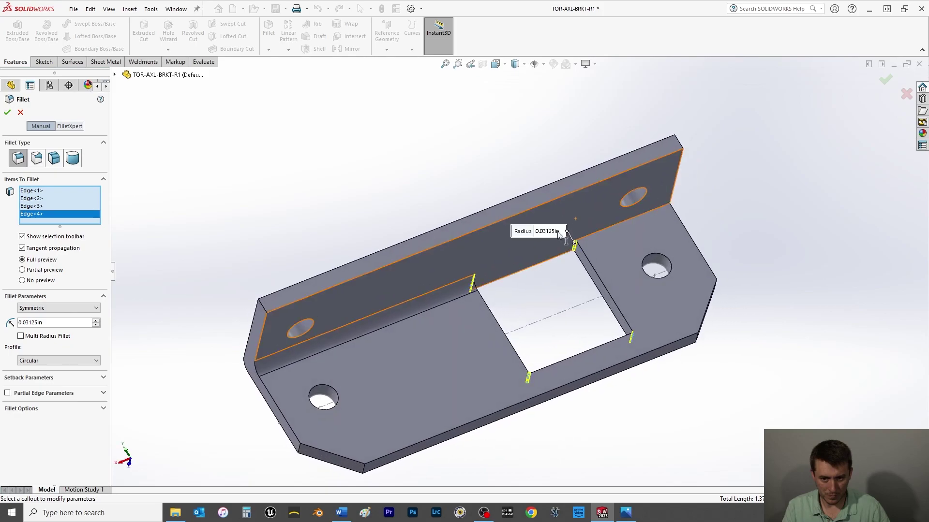
left_click(7, 112)
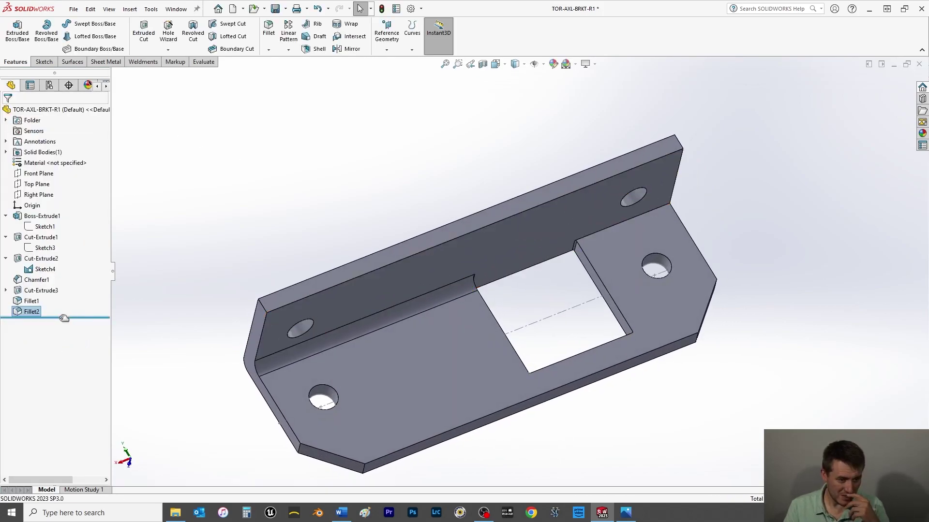
Step: Roll back above Fillet2 and change Fillet1's radius to 0.125 in
mouse_move(64, 318)
left_mouse_down()
mouse_move(68, 300)
mouse_move(59, 306)
left_mouse_up()
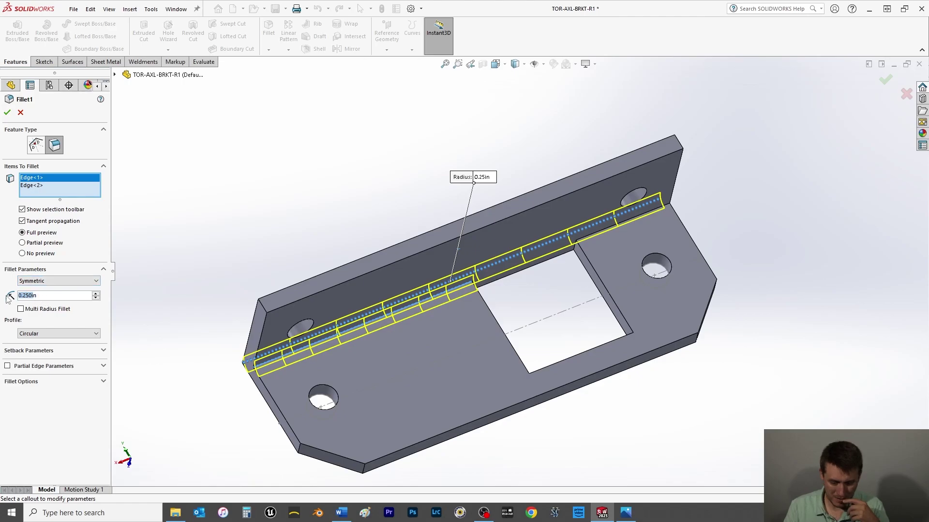
left_click(19, 295)
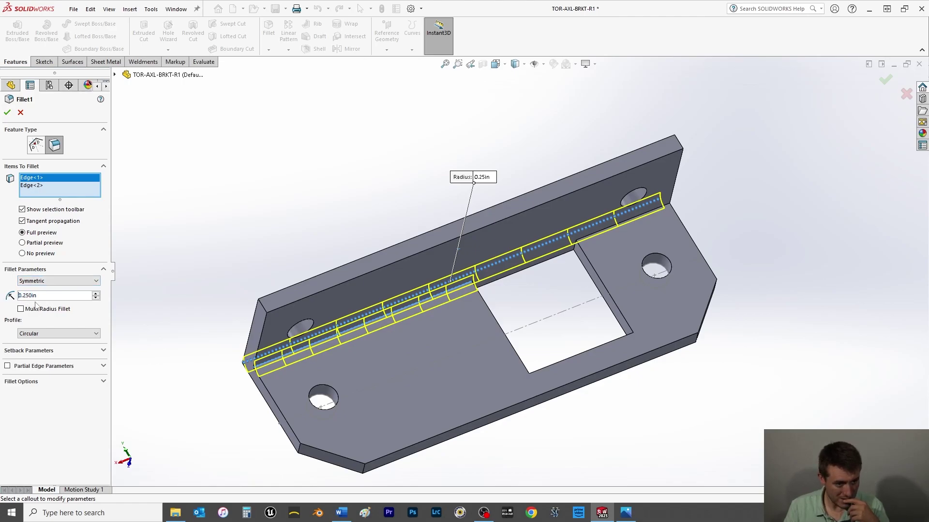
key("ctrl+a")
type(".125")
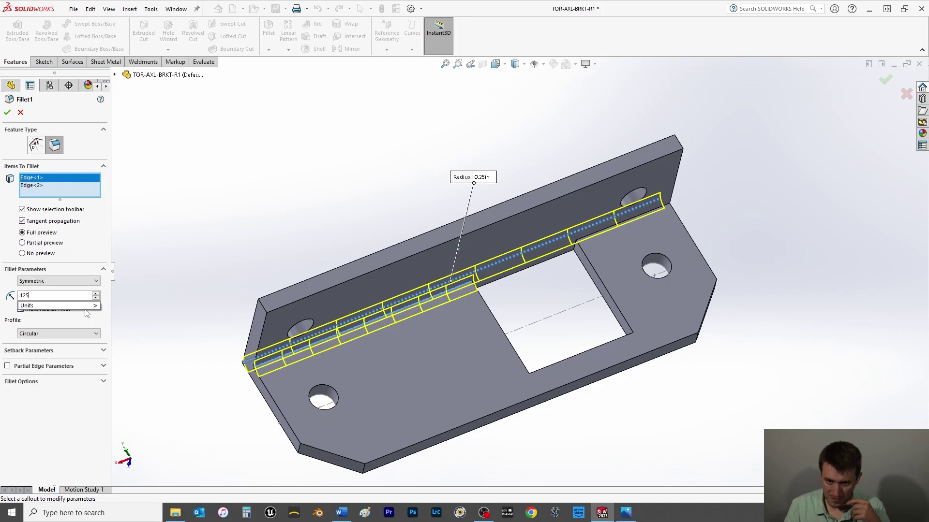
key("Return")
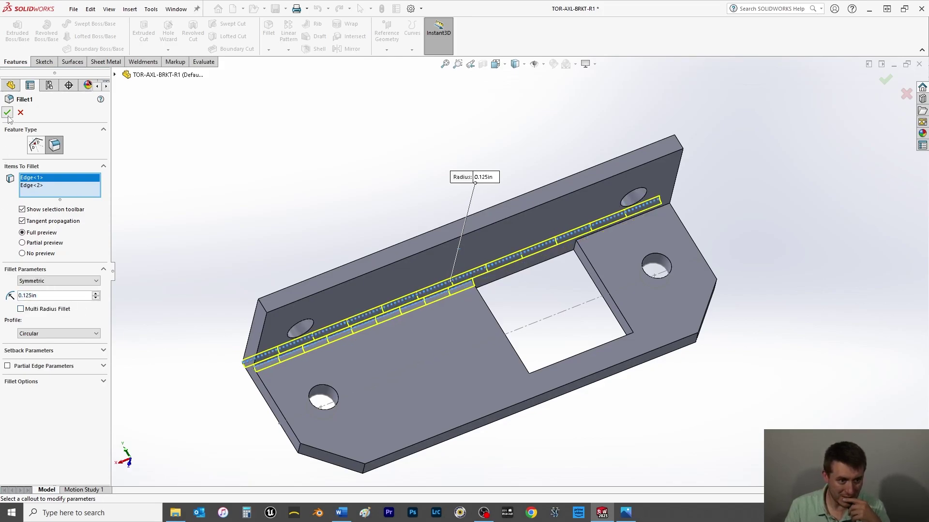
left_click(7, 112)
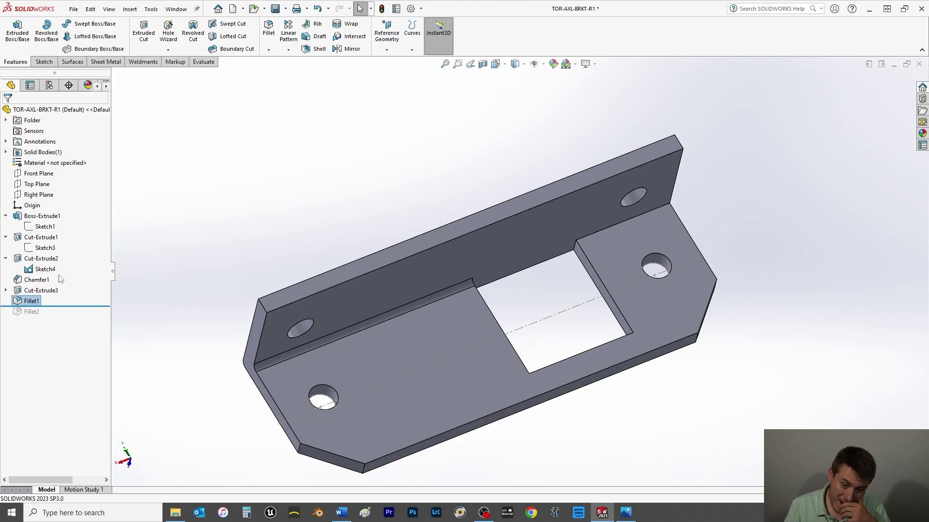
Step: Add the right tab's inner bend edge to Fillet1, making it a three-edge bend fillet
right_click(31, 301)
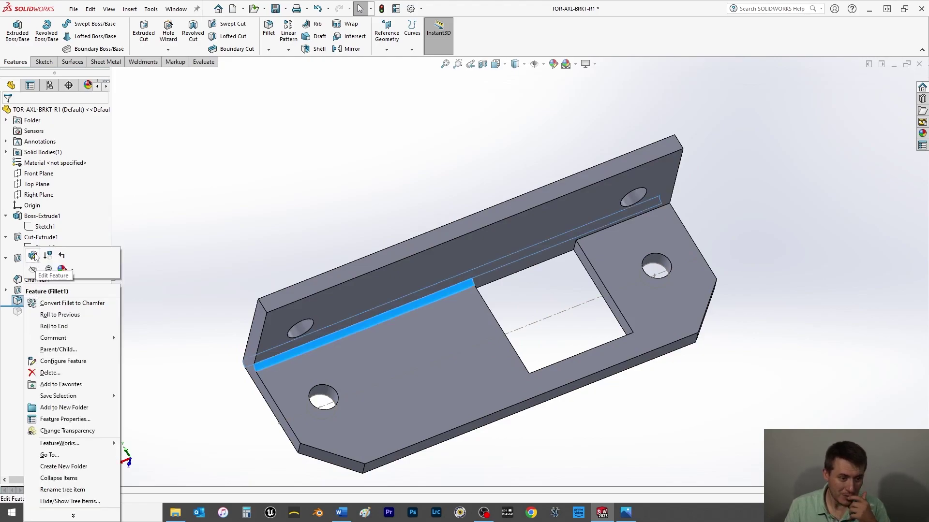
key("Escape")
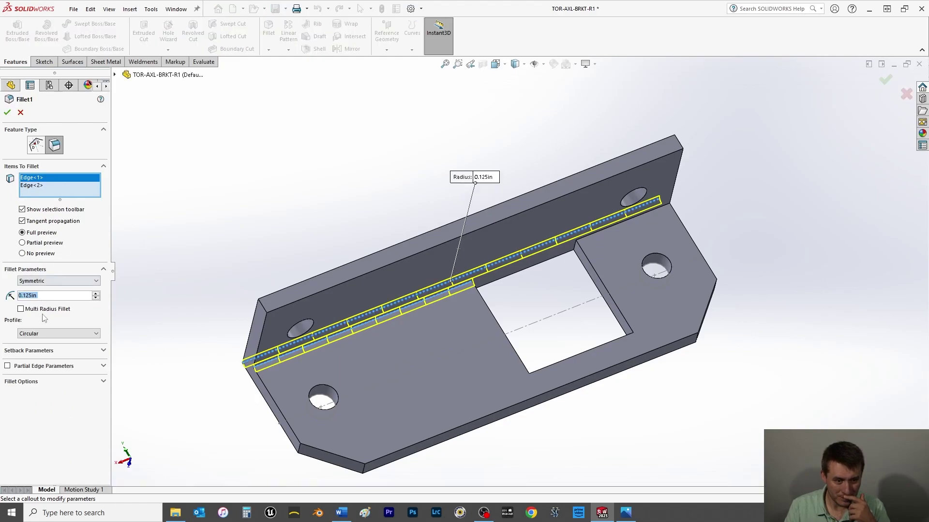
left_click(32, 382)
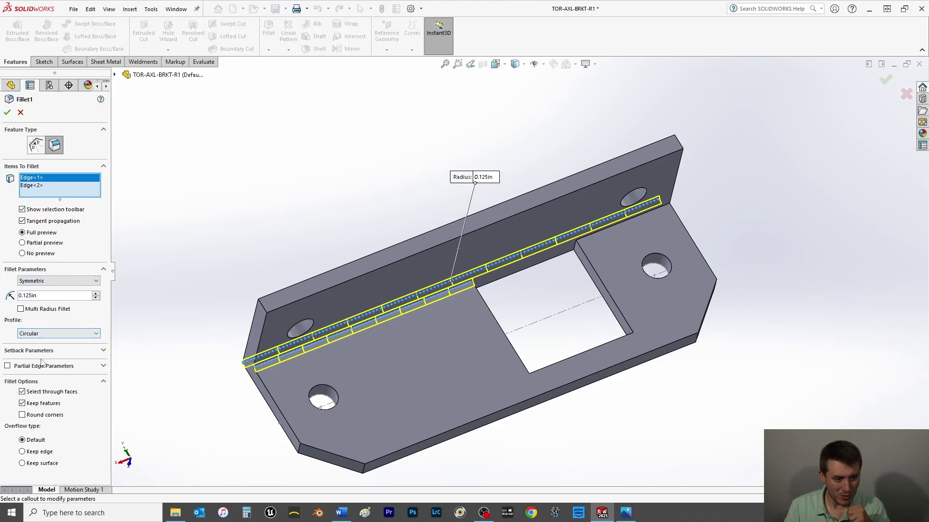
left_click(34, 186)
key("Delete")
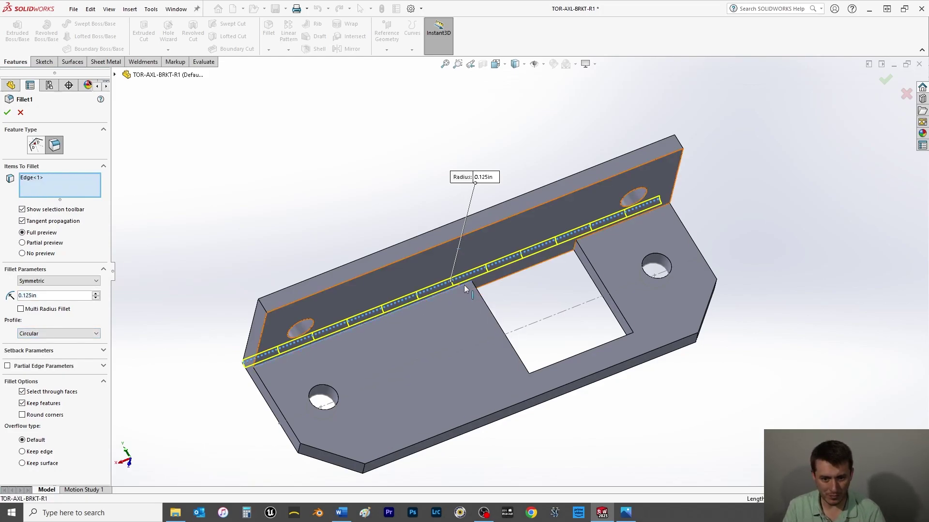
left_click(477, 286)
left_click(591, 238)
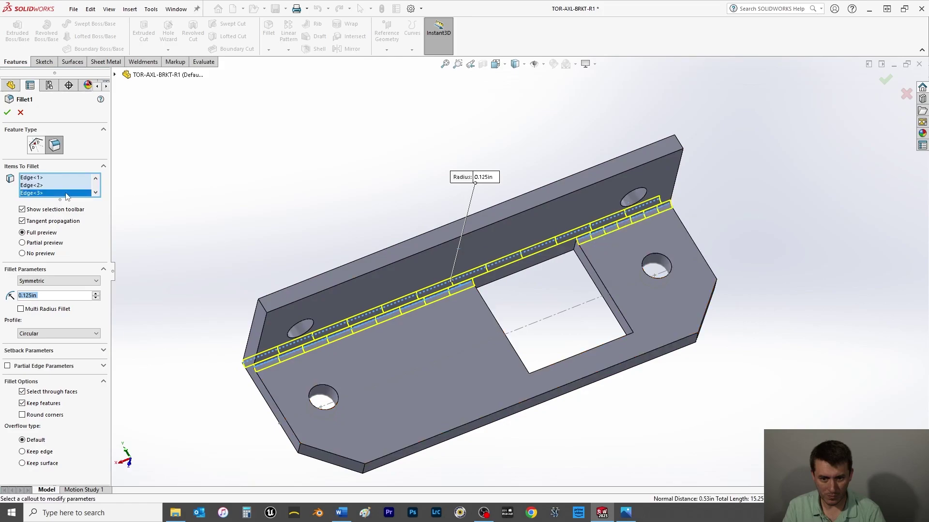
left_click(10, 115)
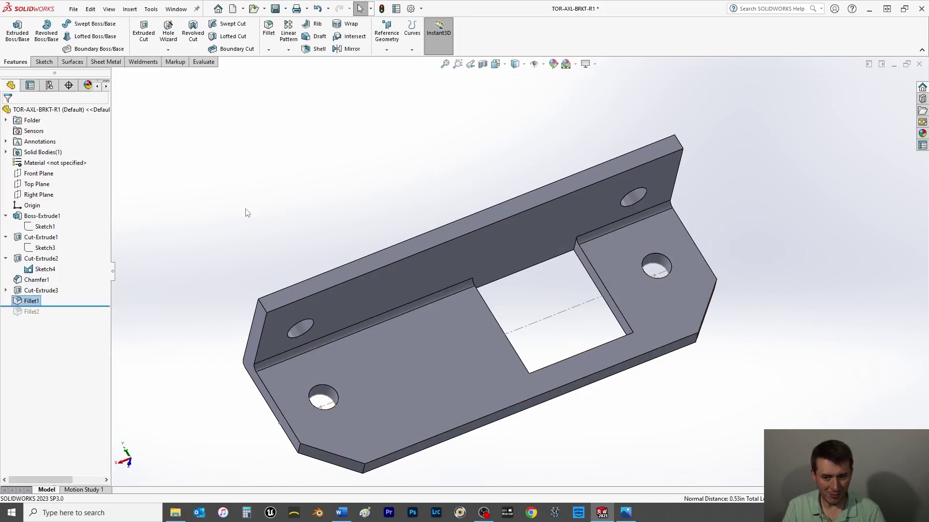
Step: Set Fillet1's radius to 0.25 in and roll forward to reinstate Fillet2
right_click(30, 302)
left_click(40, 258)
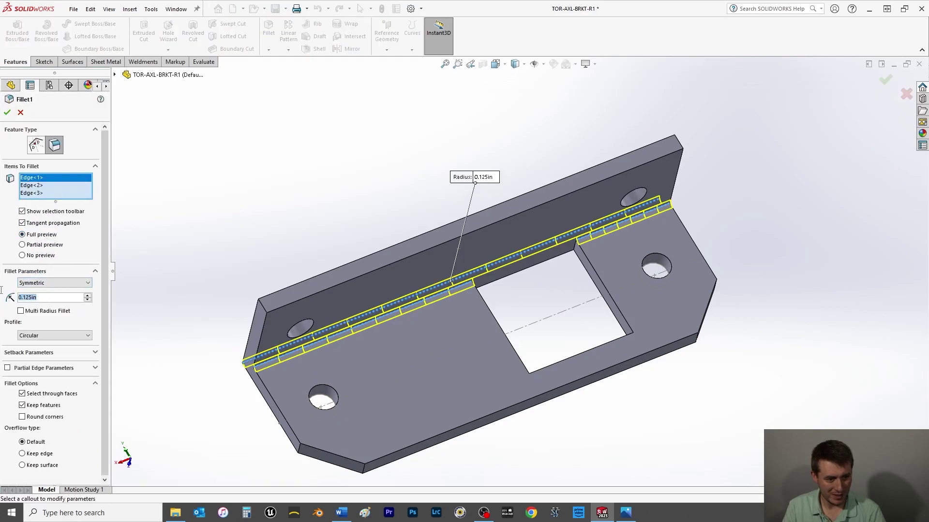
type("0.25")
key("Return")
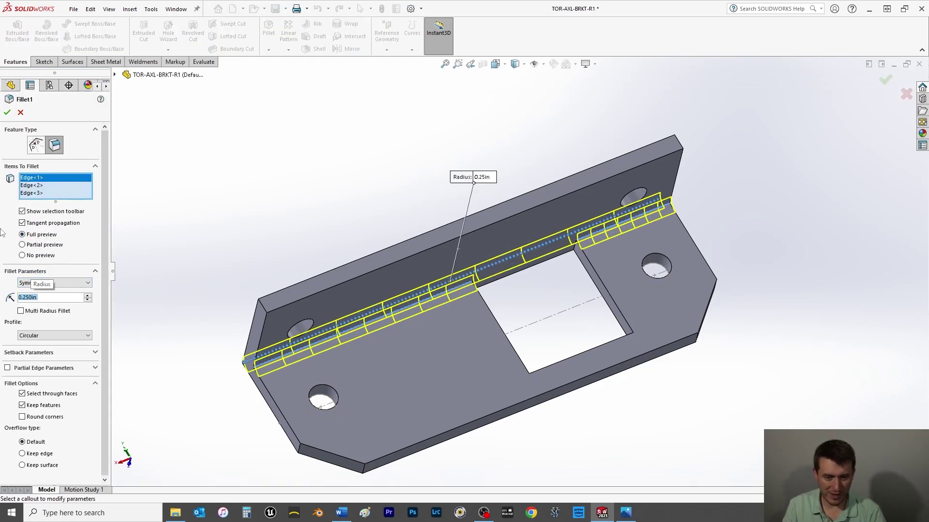
left_click(7, 112)
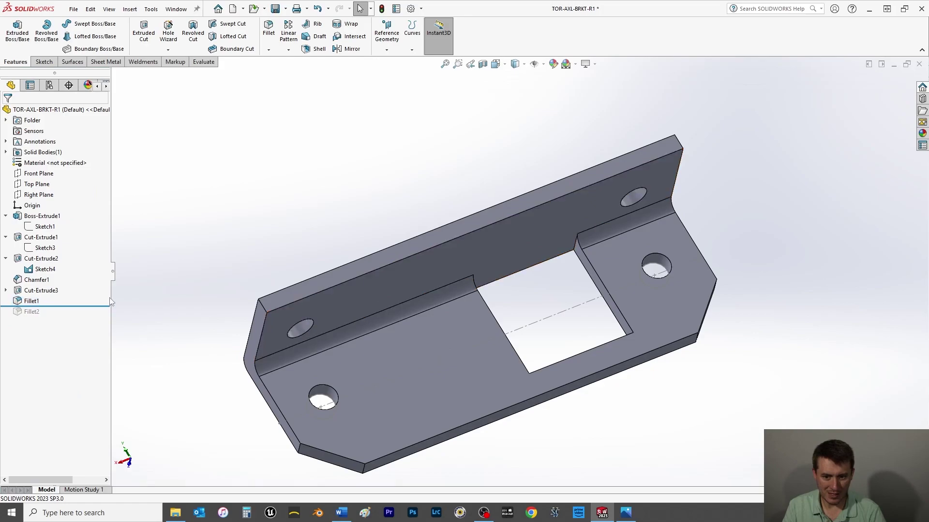
left_click_drag(61, 305, 64, 341)
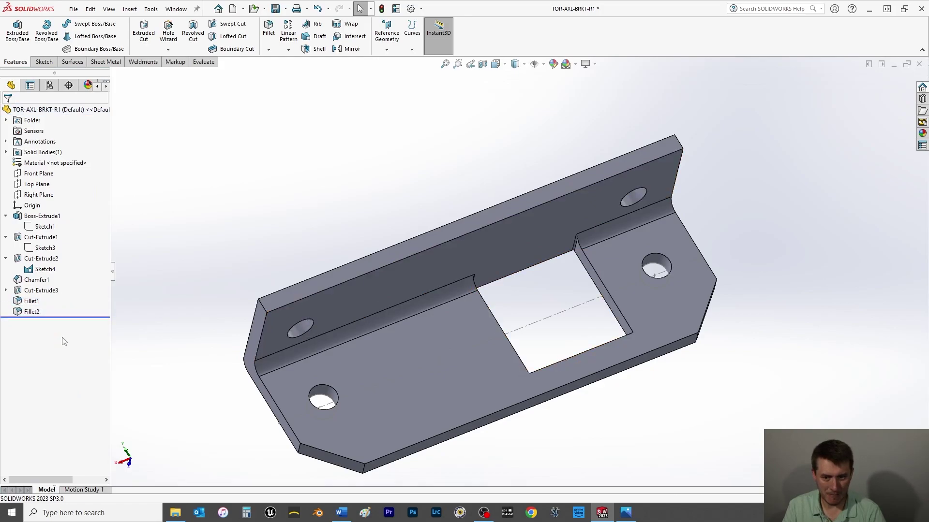
Step: Show the bracket in isometric view and save part TOR-AXL-BRKT-R1
middle_click_drag(149, 304, 290, 408)
key("space")
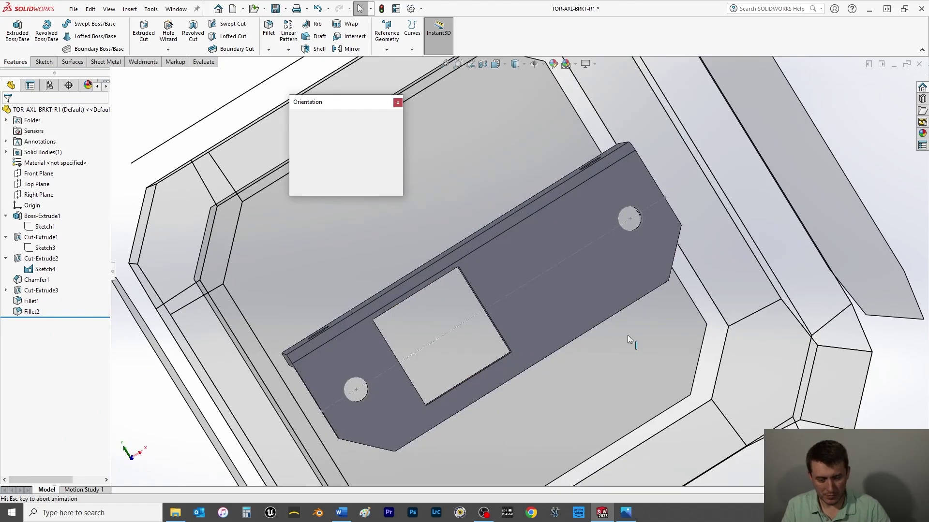
left_click(390, 132)
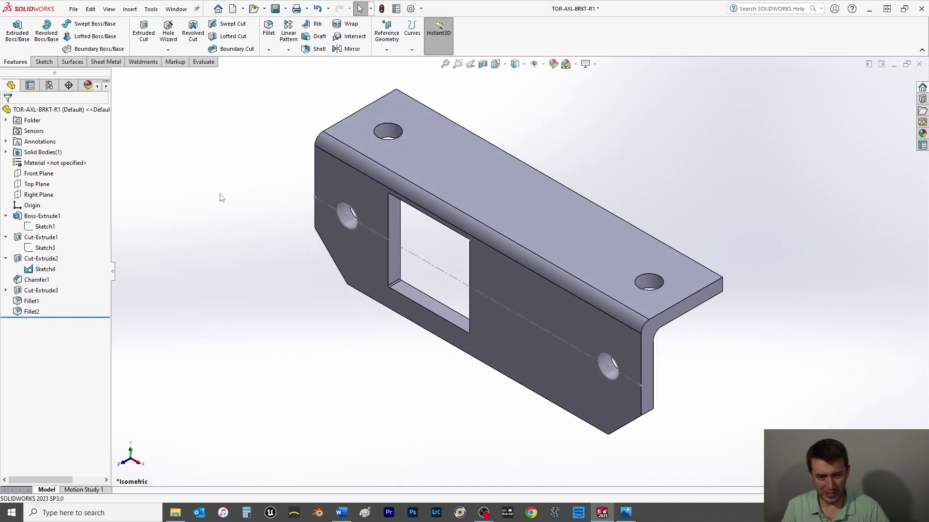
right_click(438, 267)
key("Escape")
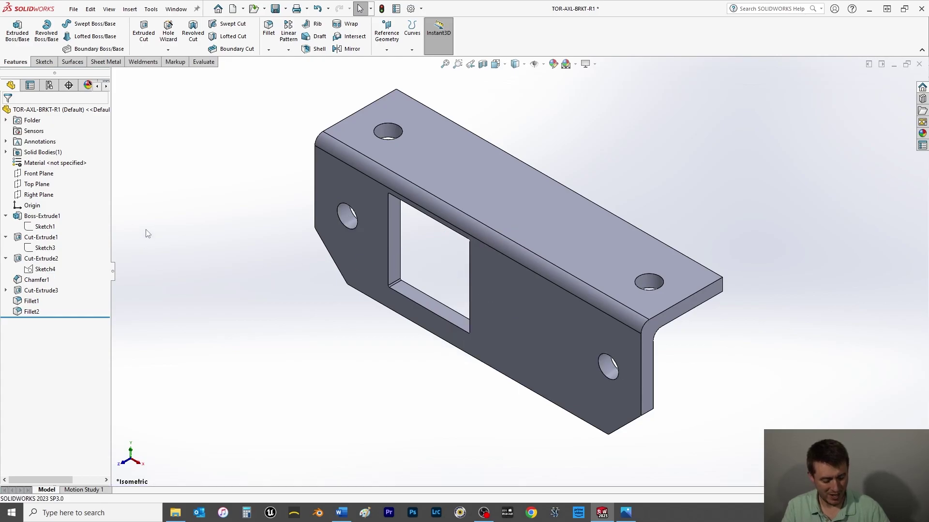
key("ctrl+s")
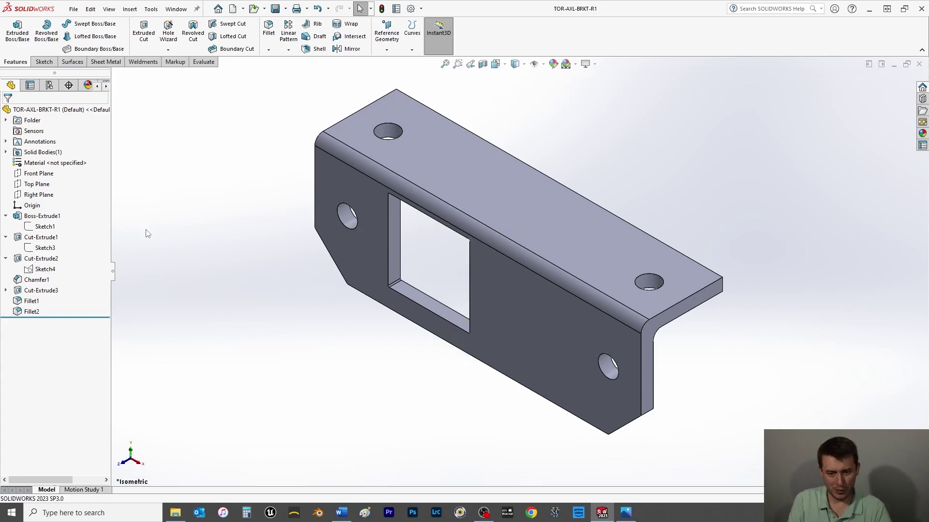